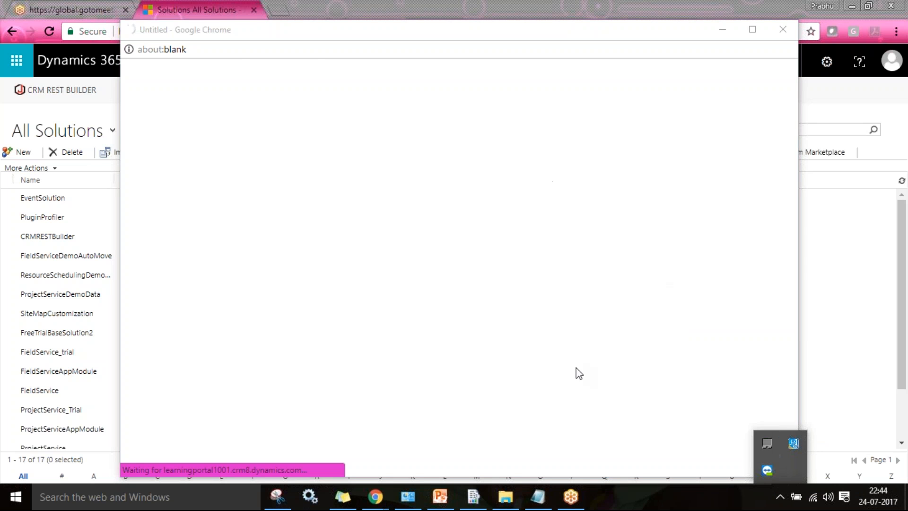
# - Quit TeamViewer from the hidden system-tray icons
pyautogui.click(575, 501)
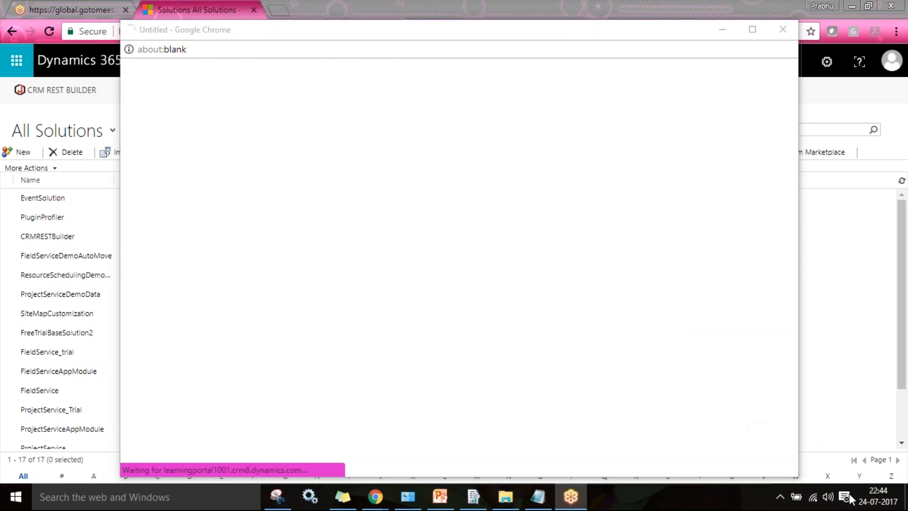
pyautogui.click(780, 496)
pyautogui.rightClick(772, 472)
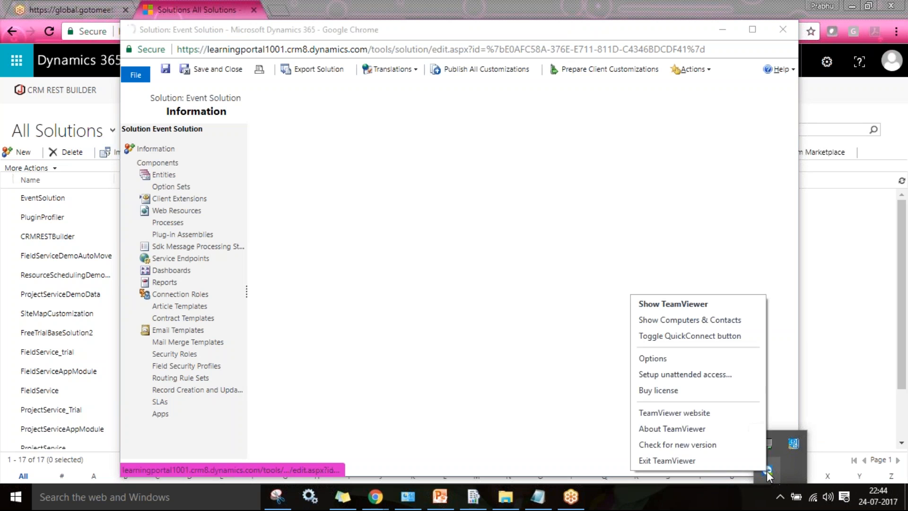
pyautogui.click(728, 460)
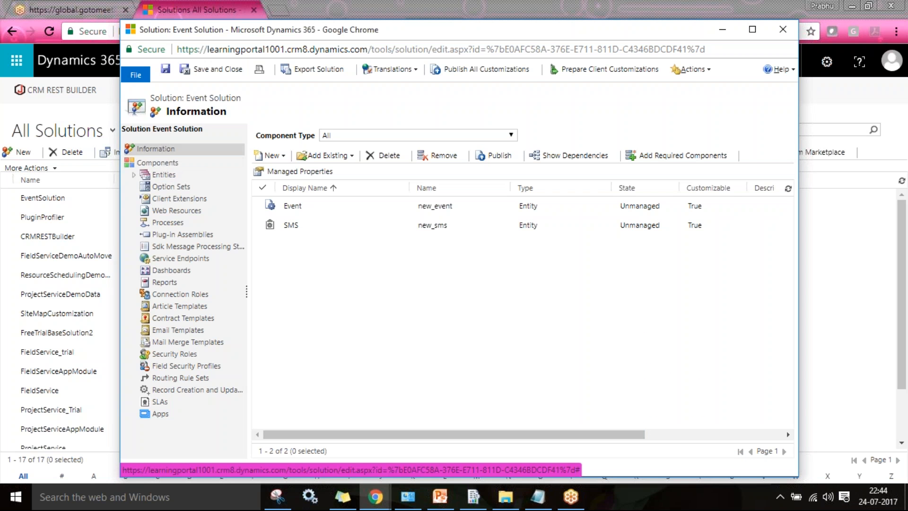
# - Set the Event Solution version to 10.0.0.0 and list its entities
pyautogui.click(159, 149)
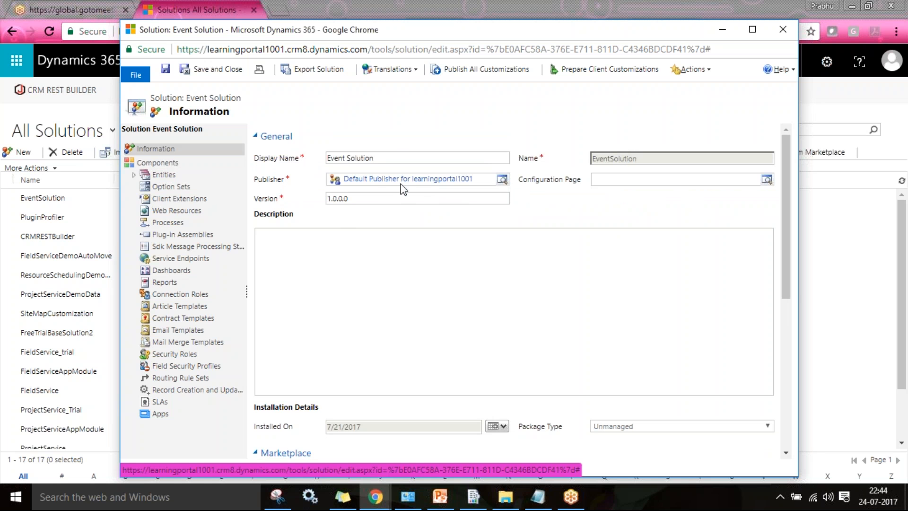
pyautogui.click(358, 199)
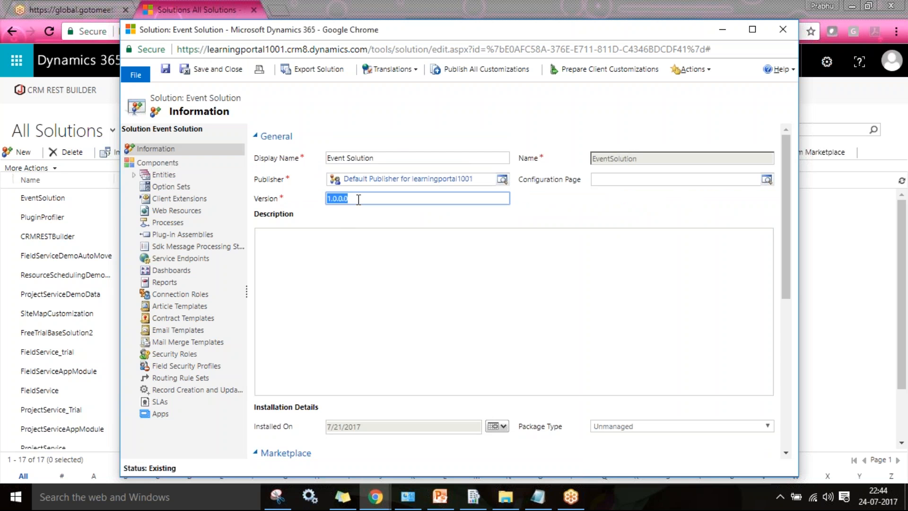
pyautogui.write('10')
pyautogui.press('Tab')
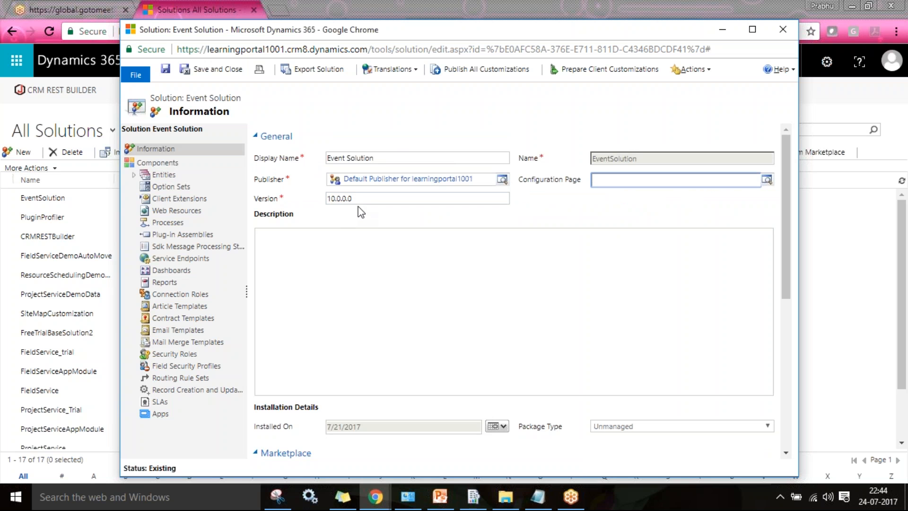
pyautogui.click(163, 174)
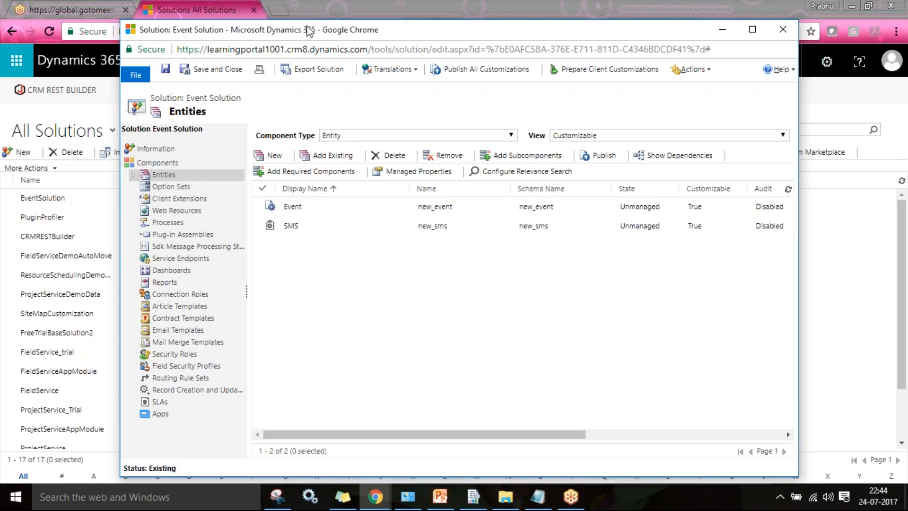
# - Maximize the solution window and open the Event entity's Client form from its Forms list
pyautogui.doubleClick(308, 30)
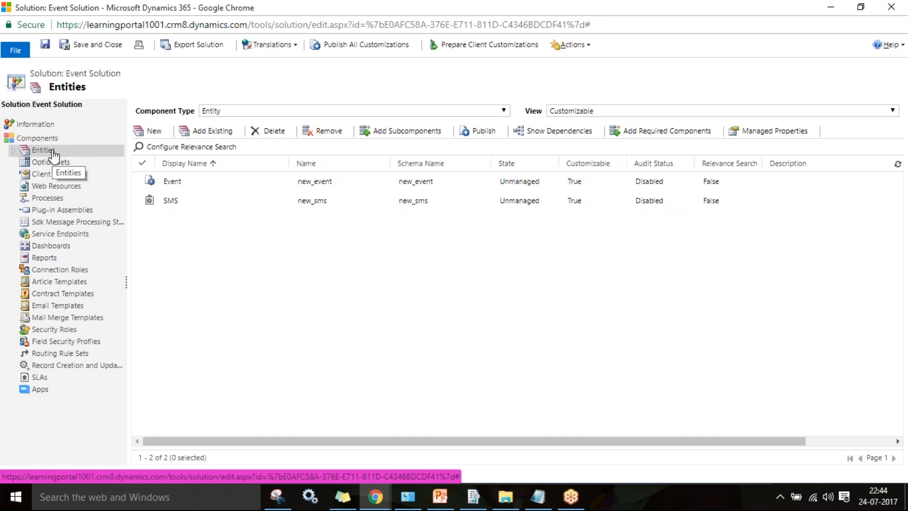
pyautogui.click(192, 184)
pyautogui.doubleClick(191, 182)
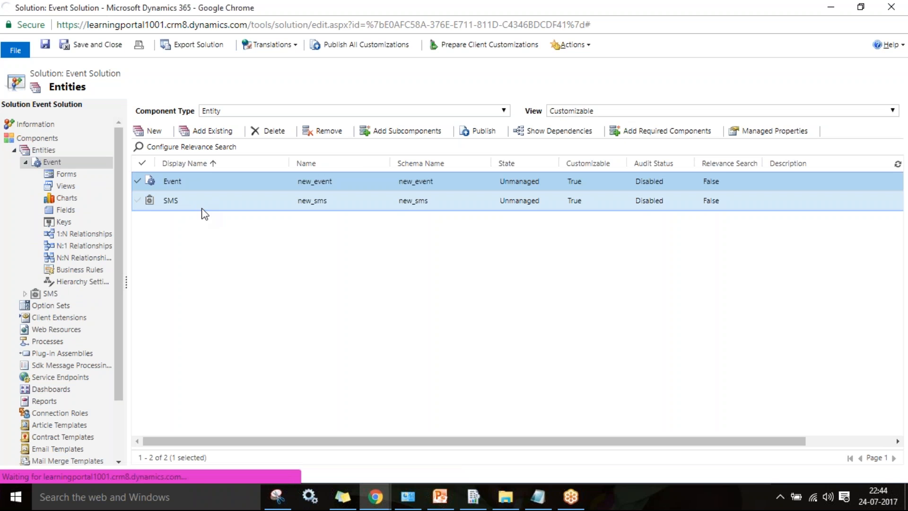
pyautogui.click(170, 202)
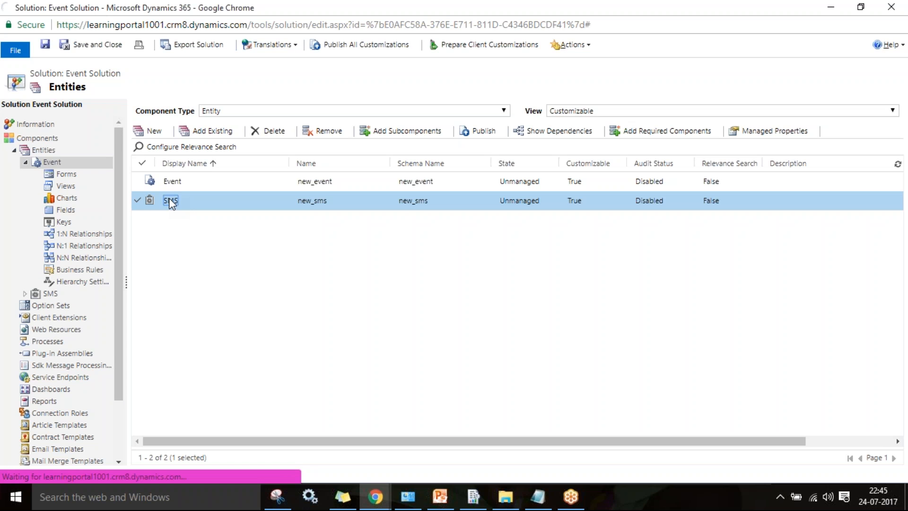
pyautogui.click(70, 176)
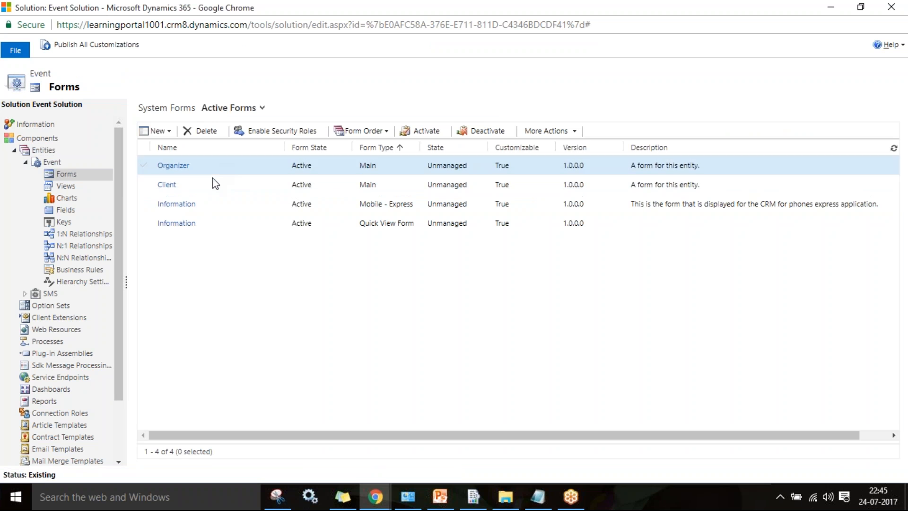
pyautogui.click(219, 186)
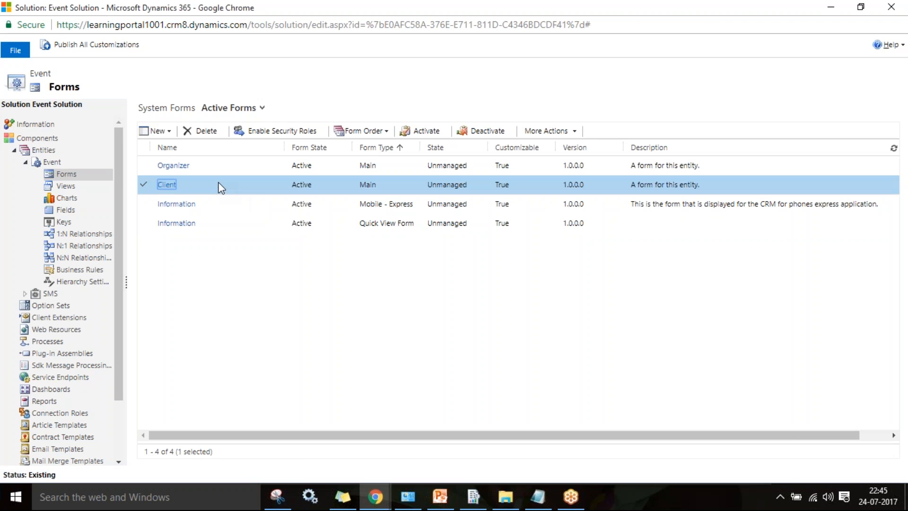
pyautogui.doubleClick(259, 185)
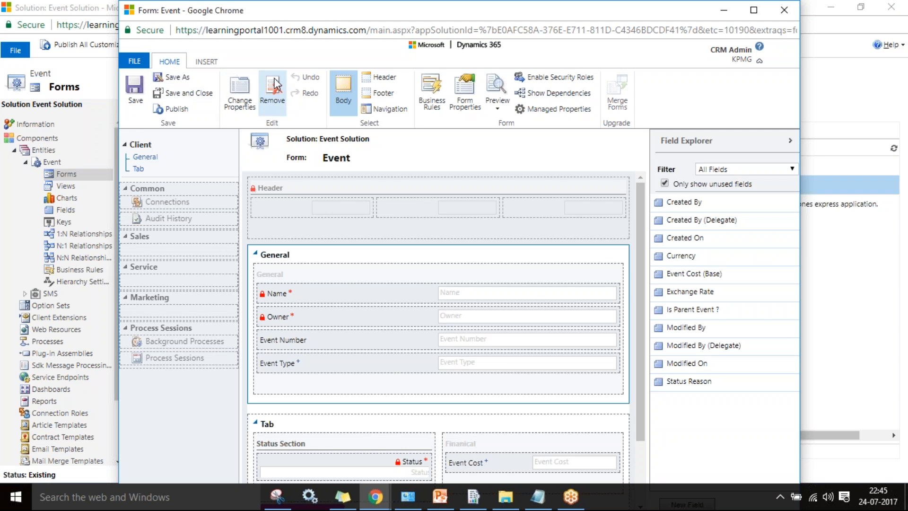
# - List the Event fields, maximize the Client form editor and start a New Field
pyautogui.click(206, 61)
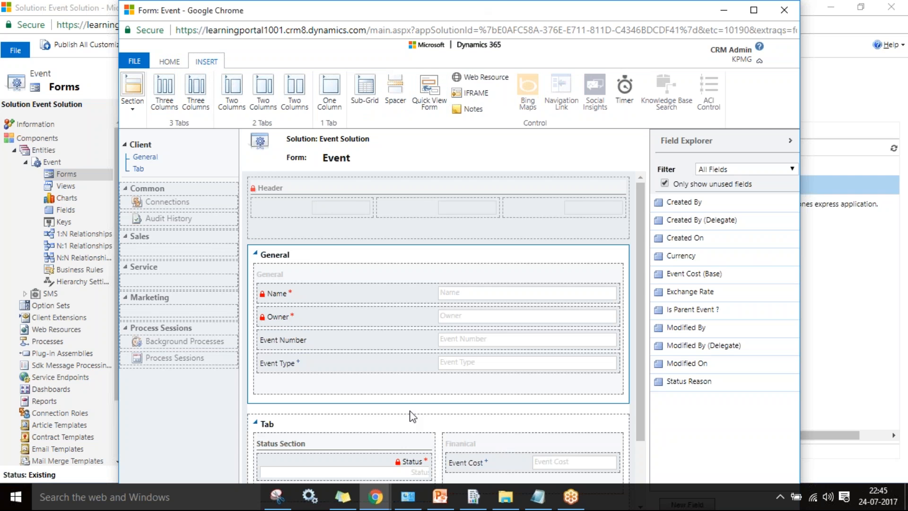
pyautogui.doubleClick(521, 16)
pyautogui.doubleClick(522, 16)
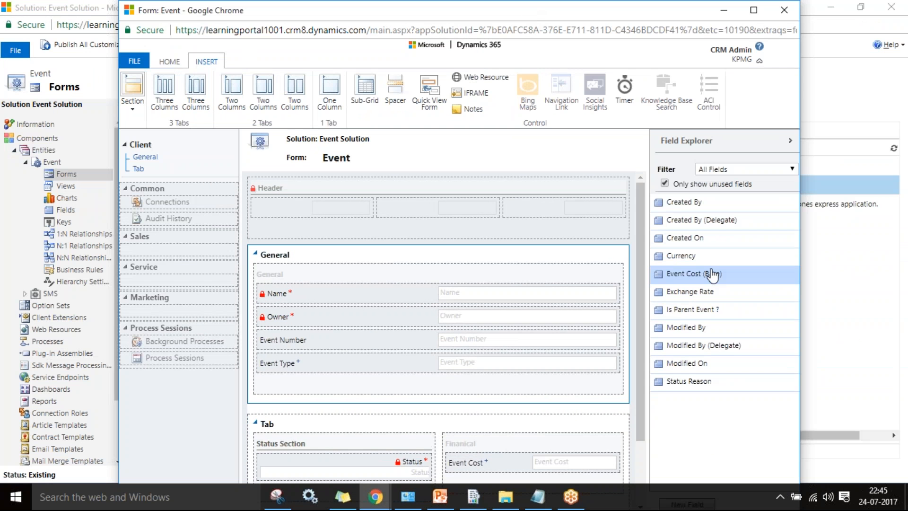
pyautogui.hotkey('alt', 'Tab')
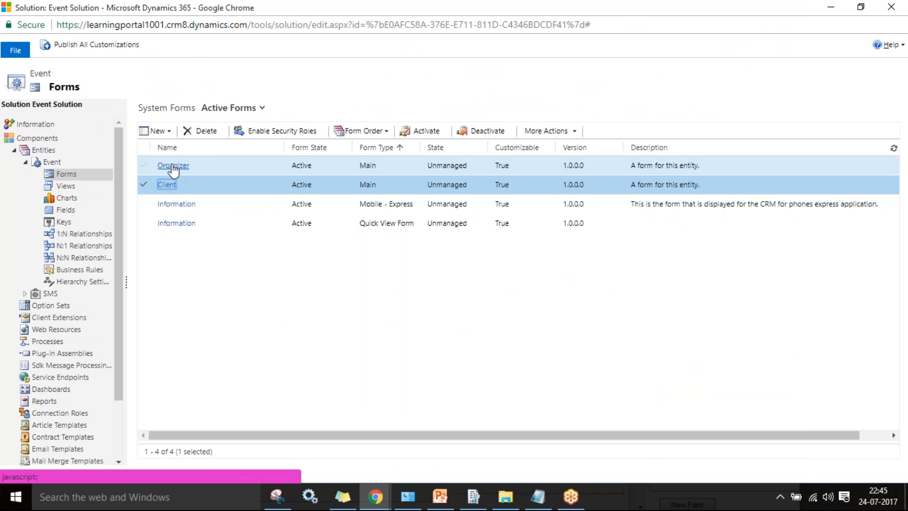
pyautogui.click(65, 210)
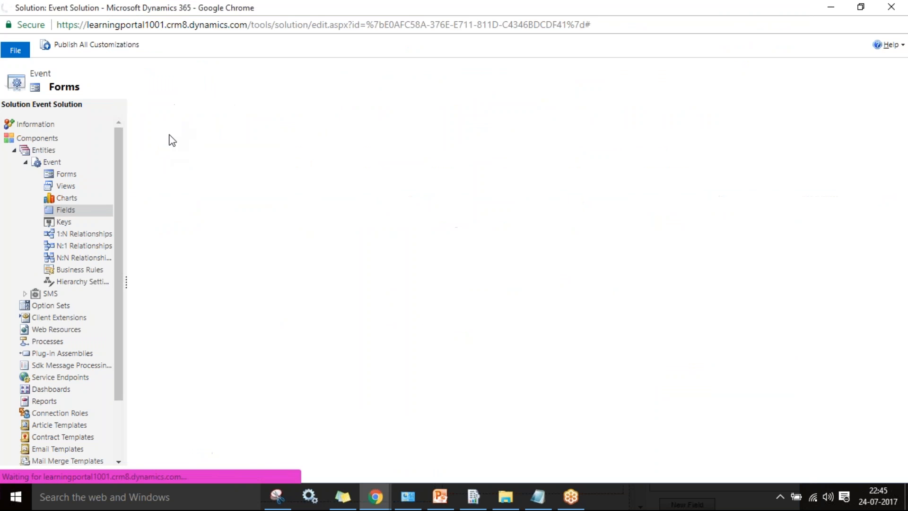
pyautogui.hotkey('alt', 'Tab')
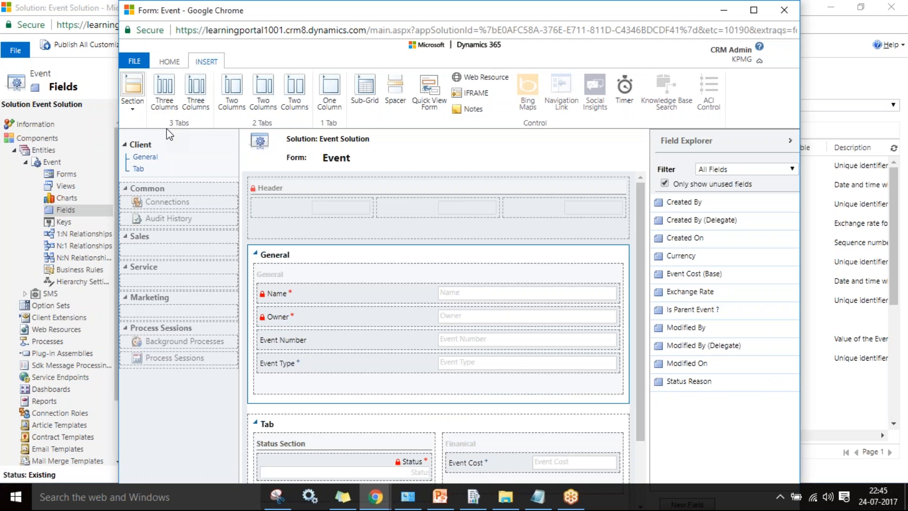
pyautogui.doubleClick(368, 14)
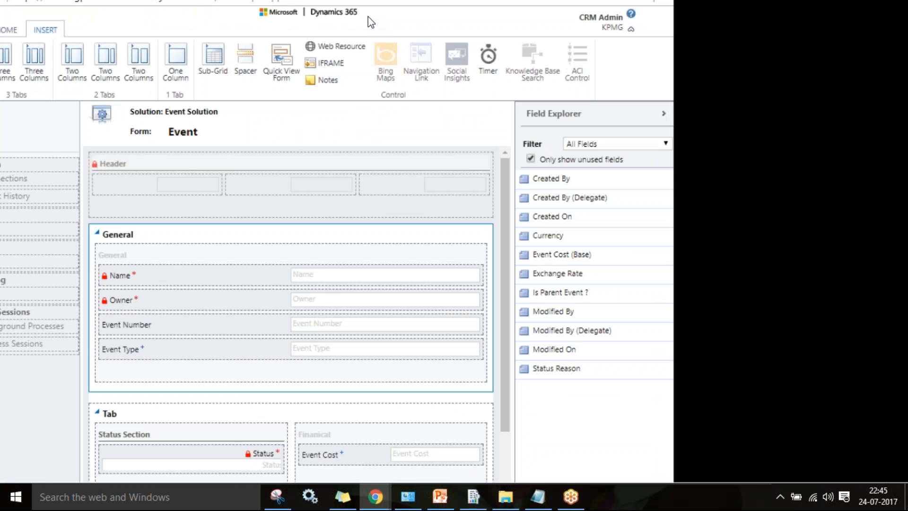
pyautogui.click(794, 470)
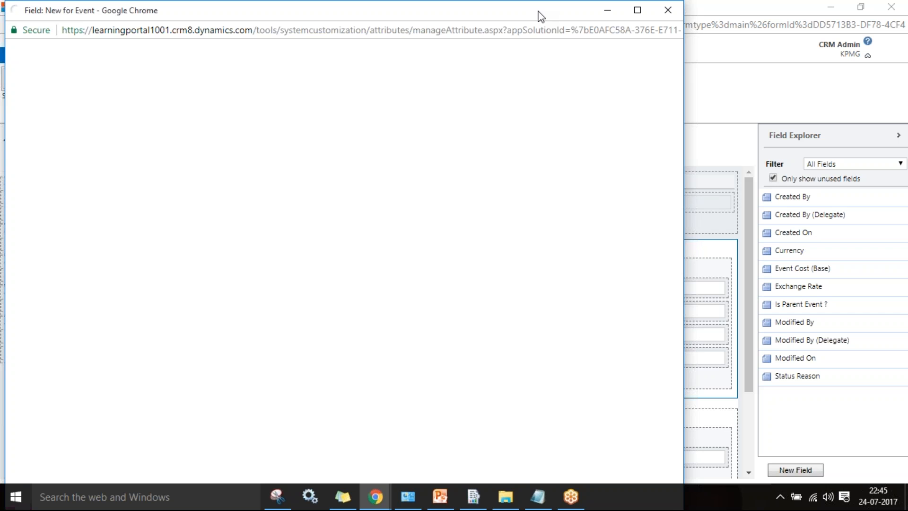
# - Review the new field's name, Optional requirement and Single Line of Text type, then discard it
pyautogui.moveTo(535, 15); pyautogui.dragTo(519, 45)
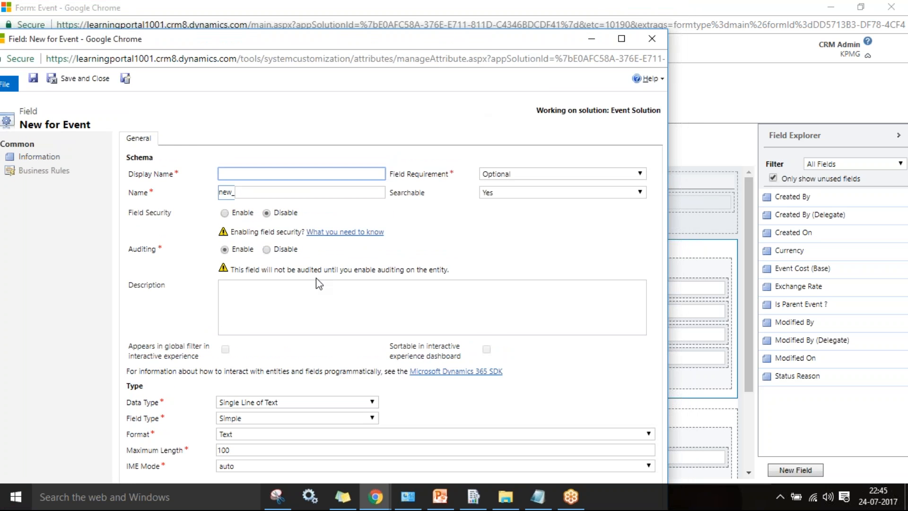
pyautogui.doubleClick(402, 40)
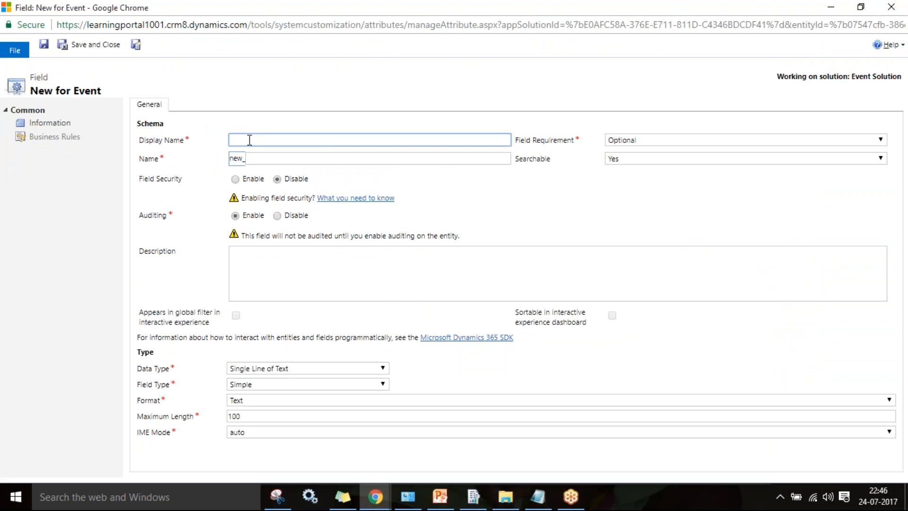
pyautogui.click(298, 158)
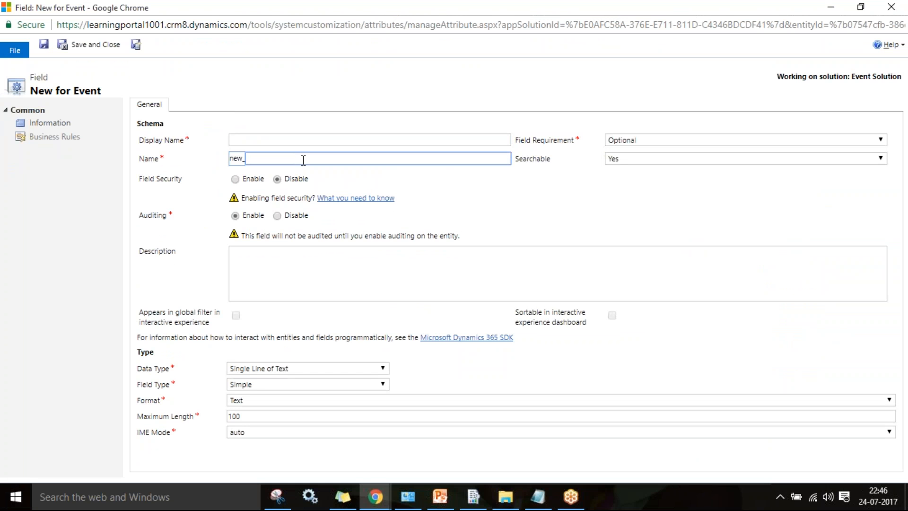
pyautogui.click(648, 140)
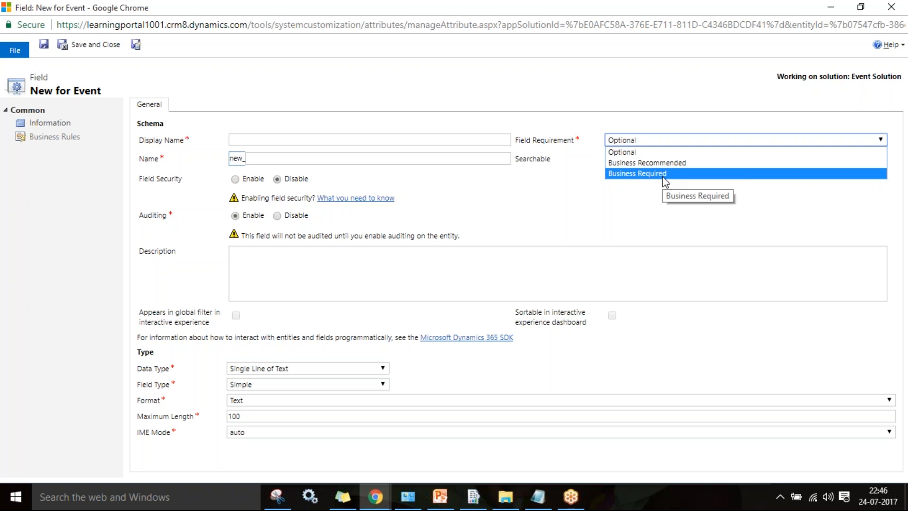
pyautogui.click(584, 192)
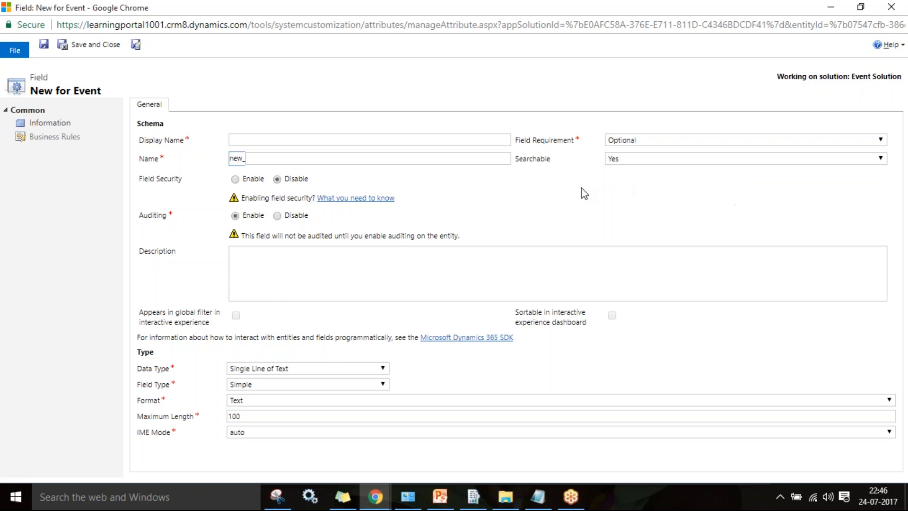
pyautogui.click(316, 371)
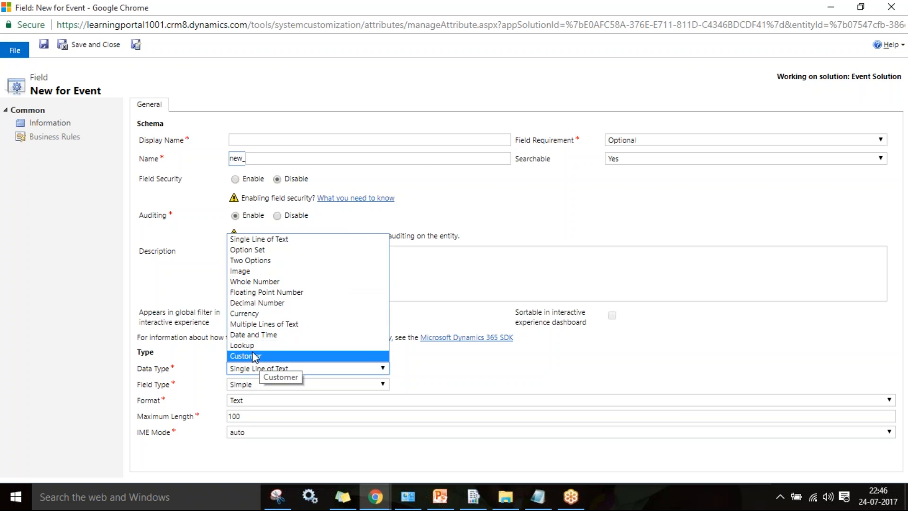
pyautogui.click(473, 107)
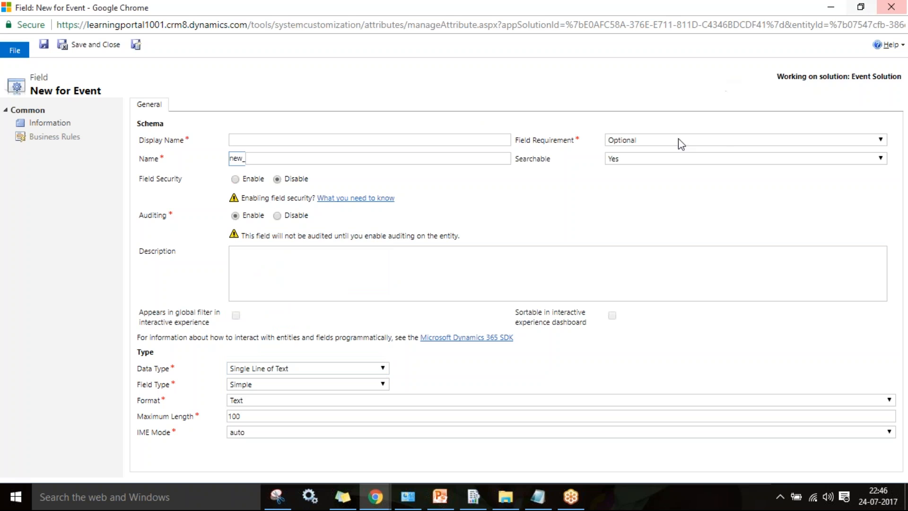
pyautogui.click(894, 8)
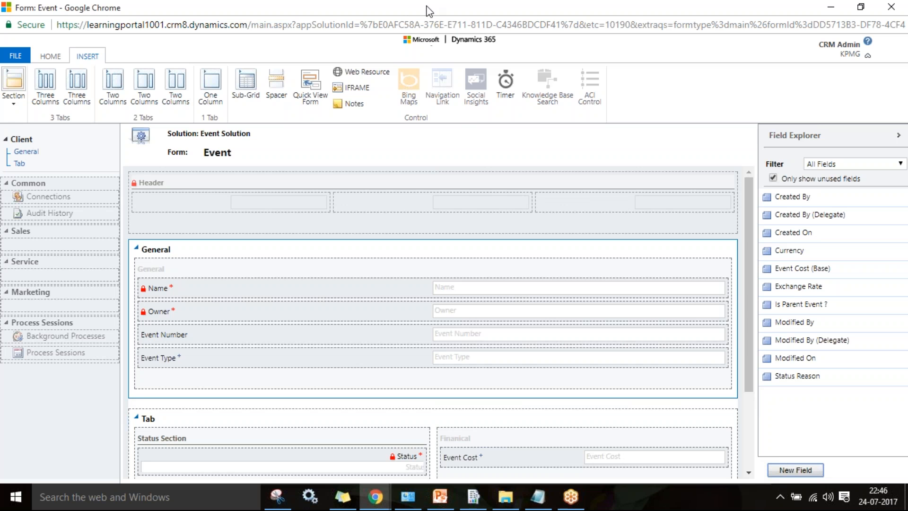
# - Close the Event form editor and select the Event entity in the solution
pyautogui.moveTo(426, 6); pyautogui.dragTo(387, 125)
pyautogui.click(704, 126)
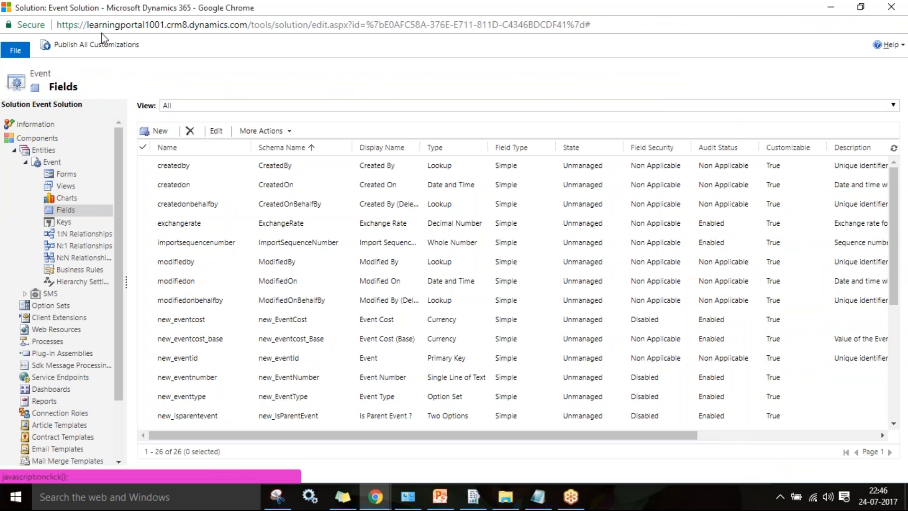
pyautogui.click(52, 162)
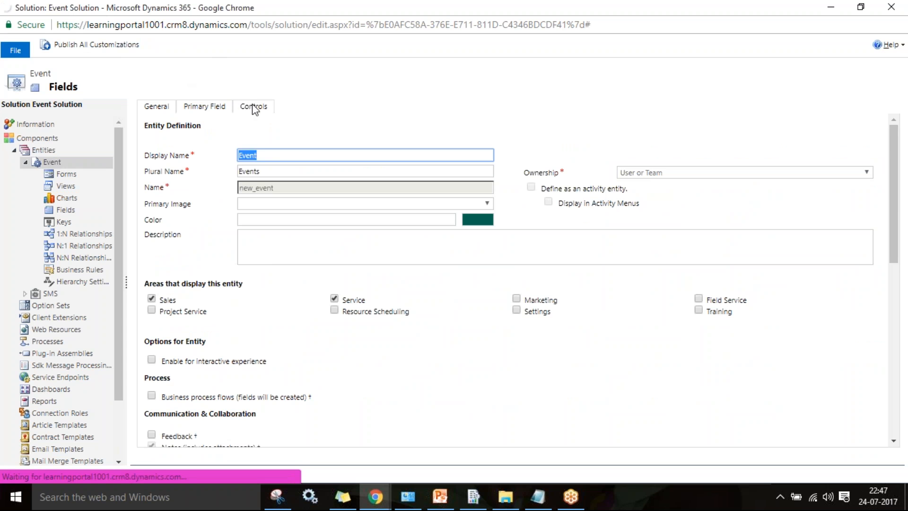
# - Bring the main Dynamics 365 All Solutions window forward and open the Settings navigation
pyautogui.click(372, 502)
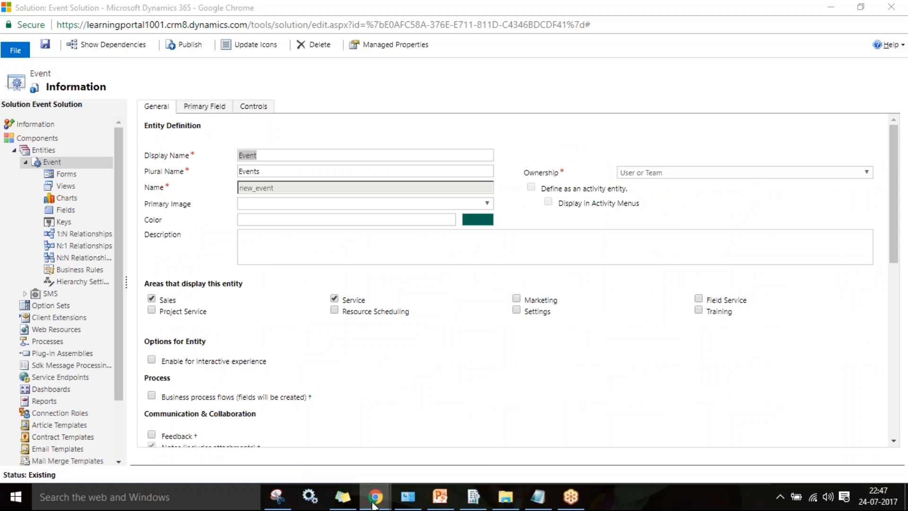
pyautogui.click(382, 103)
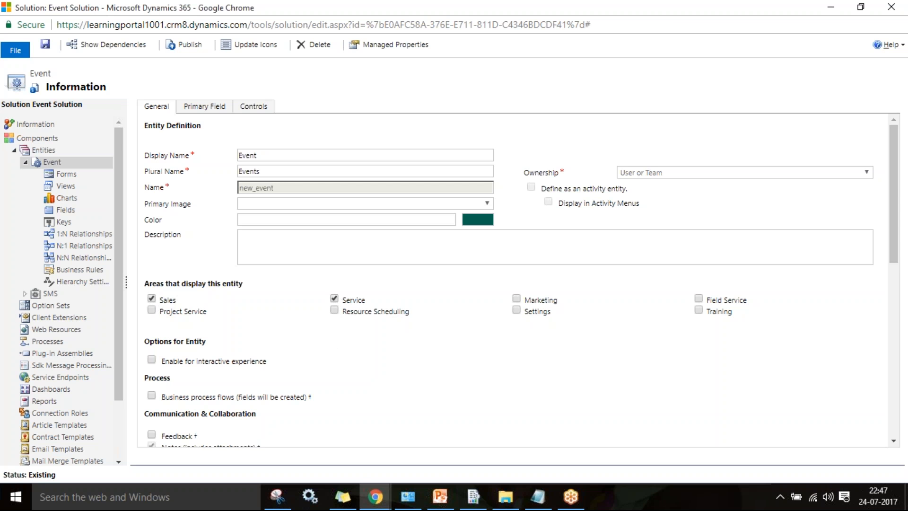
pyautogui.click(375, 496)
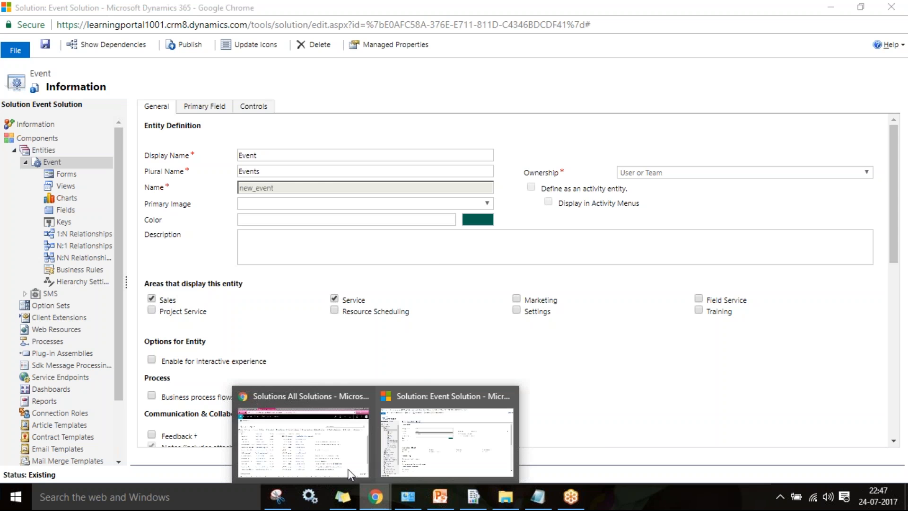
pyautogui.click(296, 430)
pyautogui.click(224, 66)
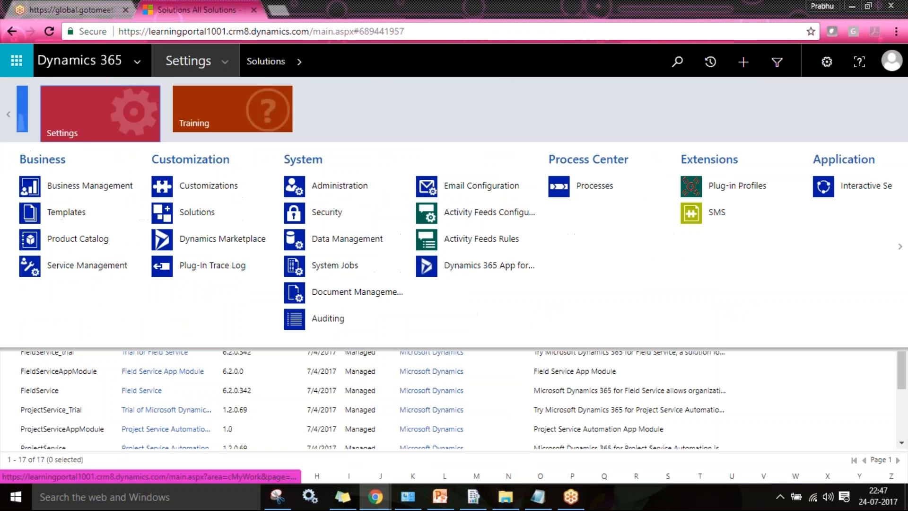
# - Go to Service > Events and start a new Event record
pyautogui.click(10, 119)
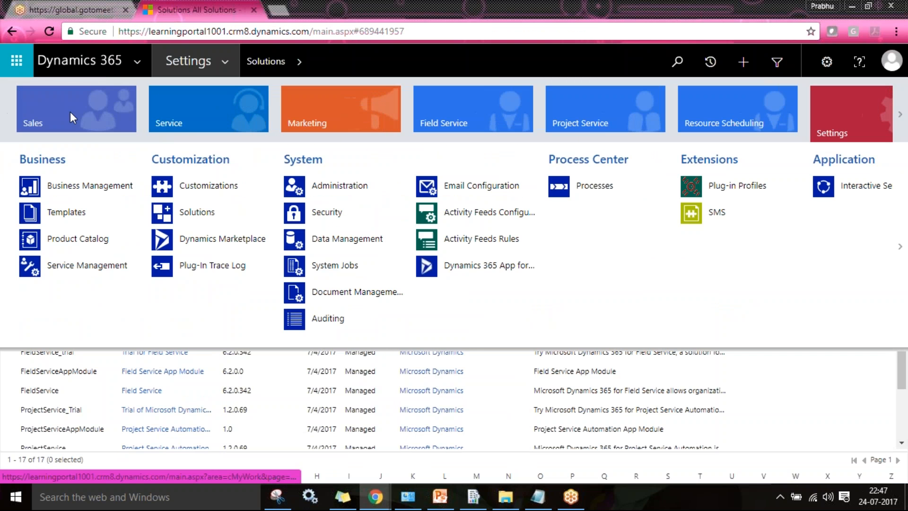
pyautogui.click(202, 124)
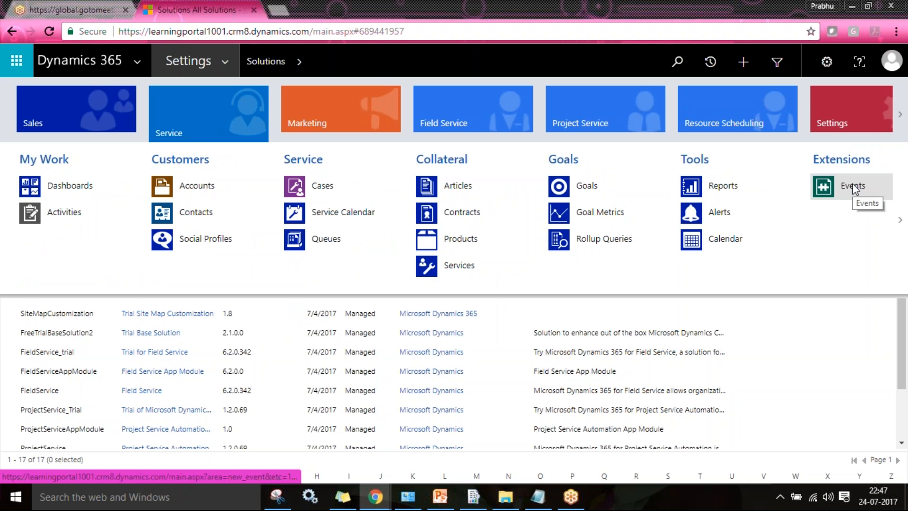
pyautogui.click(853, 187)
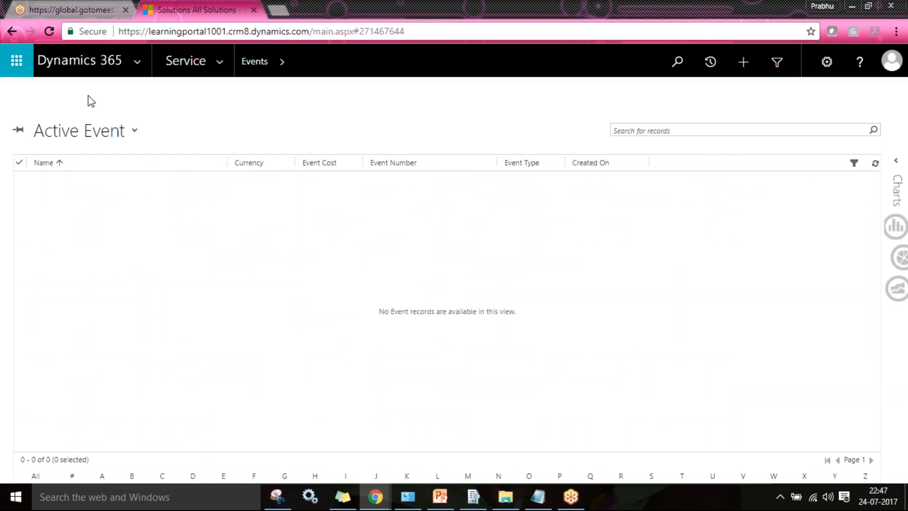
pyautogui.click(36, 90)
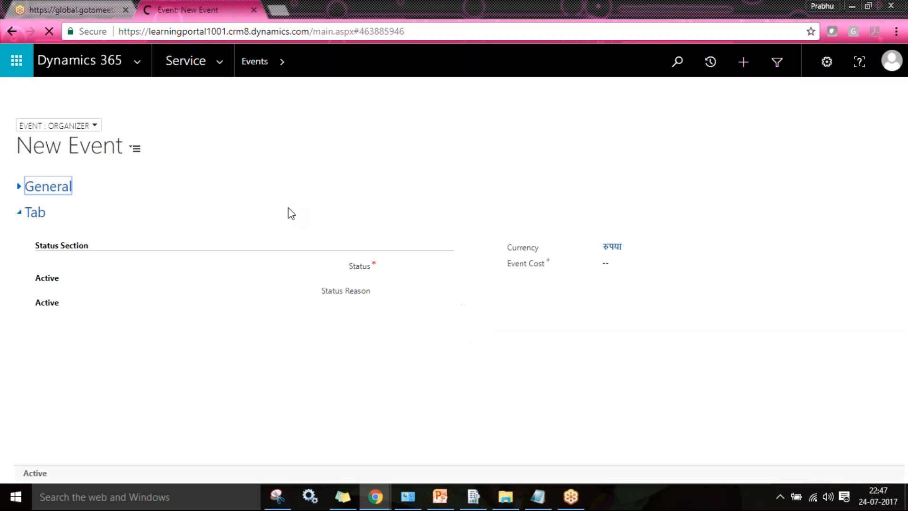
# - Switch the new Event record to the Client form, then return to the solution editor
pyautogui.click(66, 185)
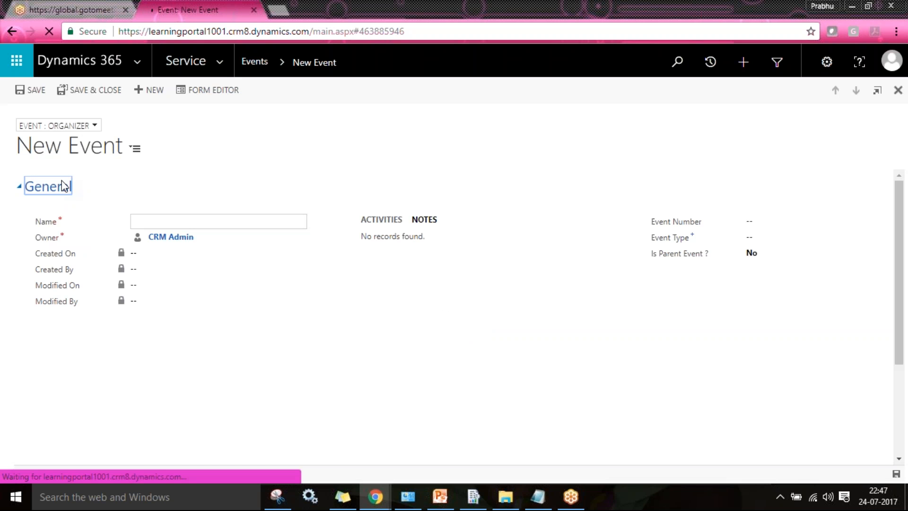
pyautogui.click(35, 191)
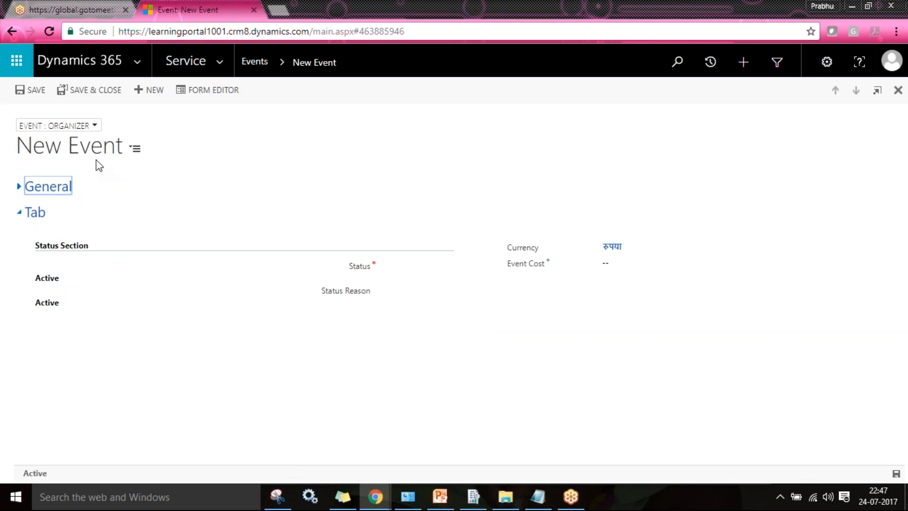
pyautogui.click(76, 126)
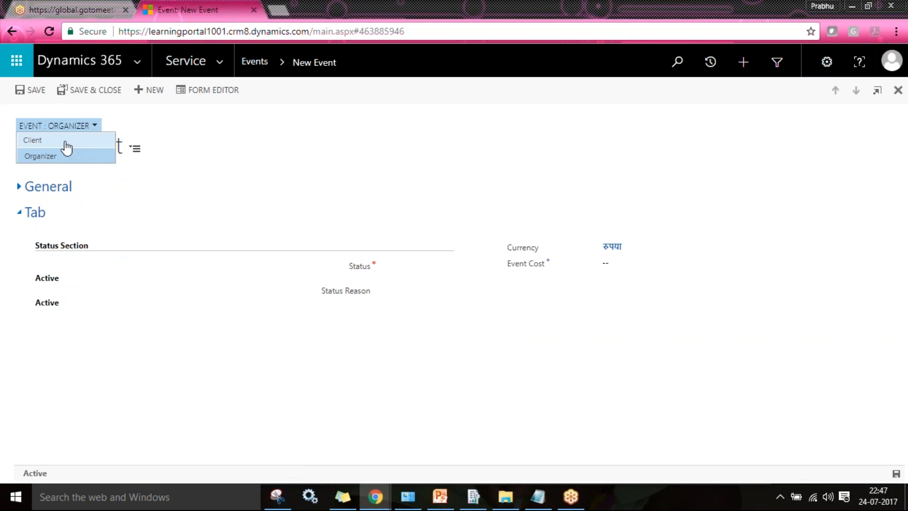
pyautogui.click(64, 142)
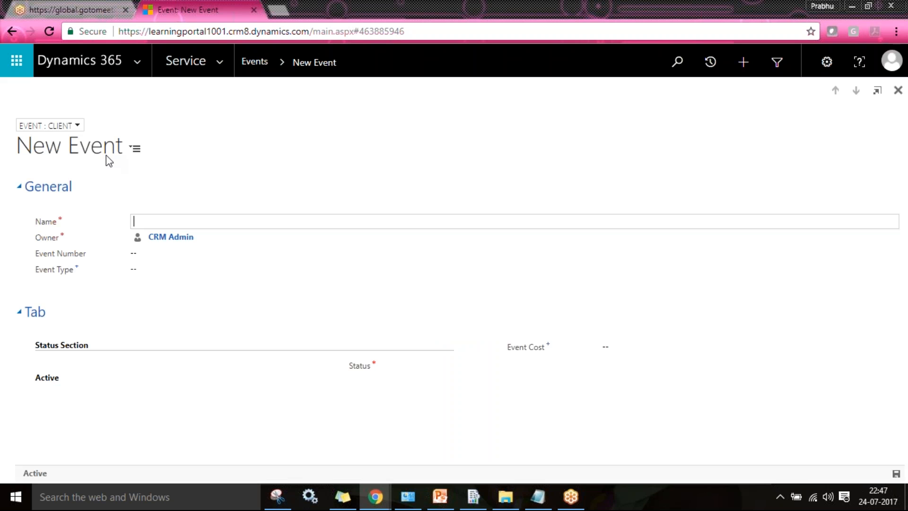
pyautogui.click(74, 131)
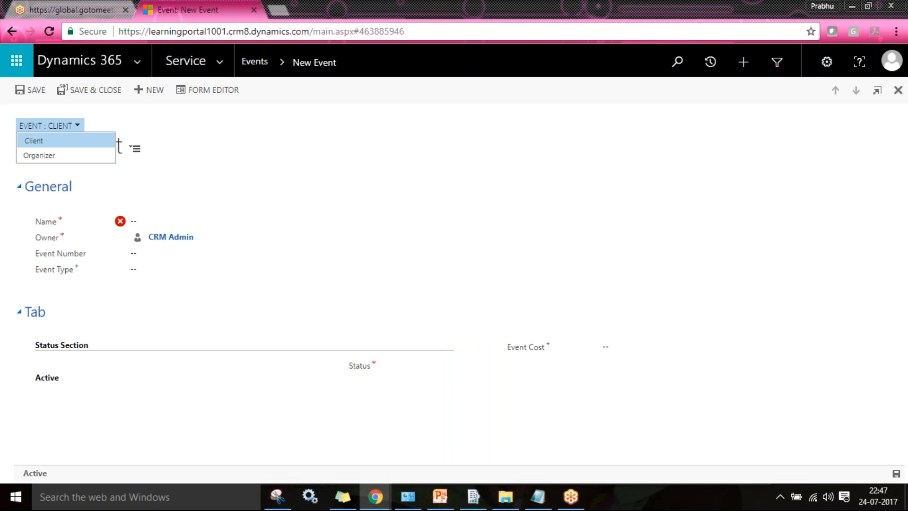
pyautogui.click(268, 175)
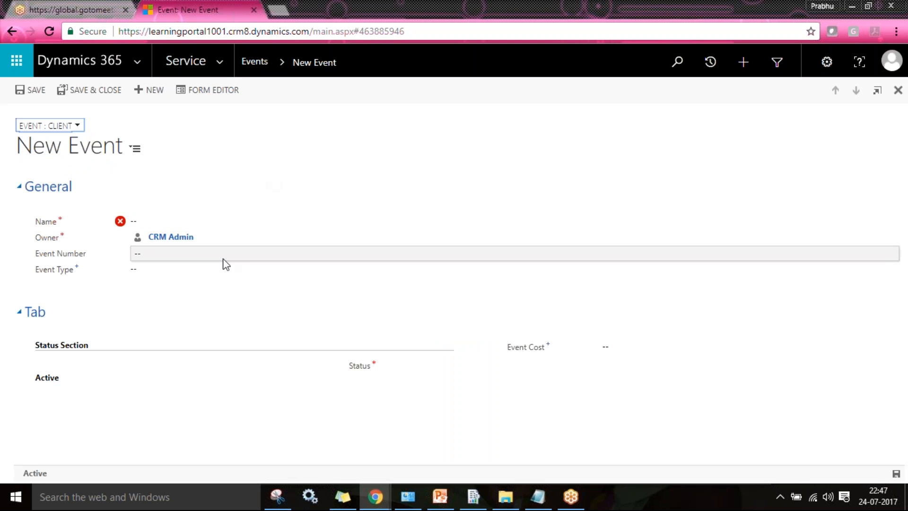
pyautogui.hotkey('alt', 'Tab')
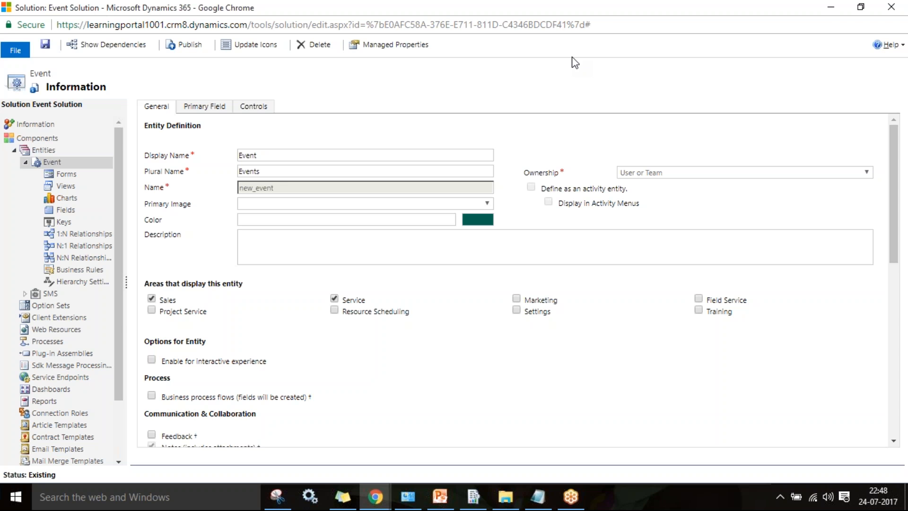
pyautogui.click(53, 144)
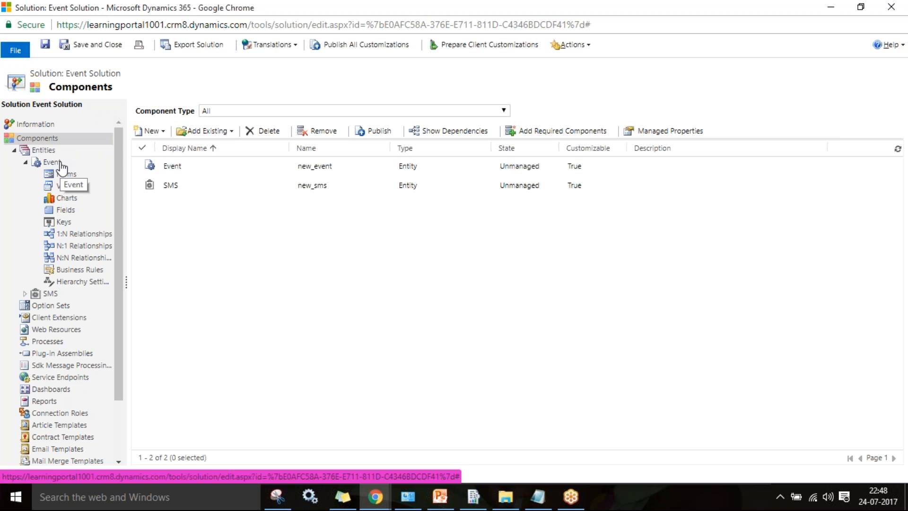
pyautogui.click(364, 499)
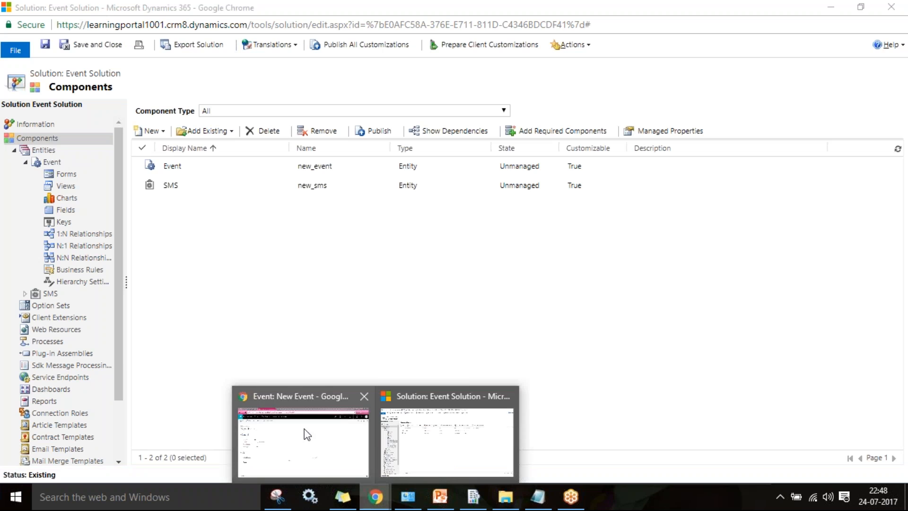
pyautogui.click(308, 440)
pyautogui.click(219, 61)
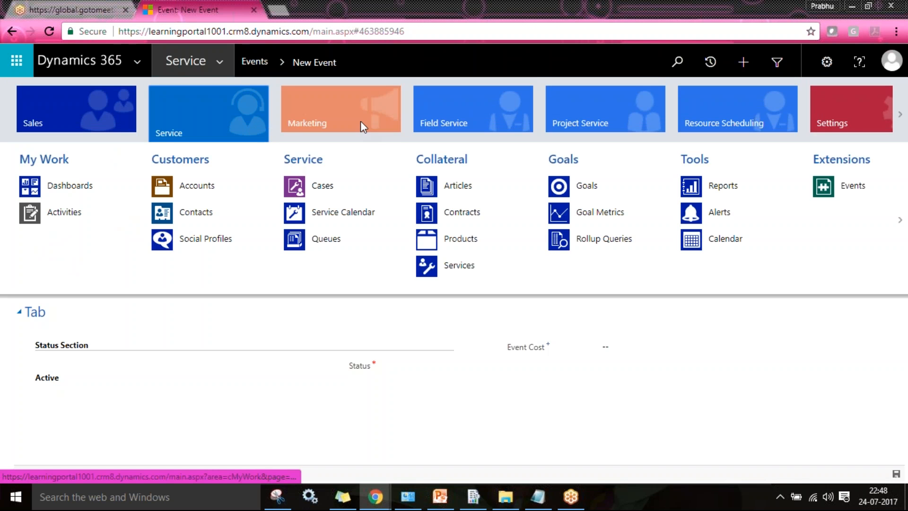
pyautogui.click(361, 120)
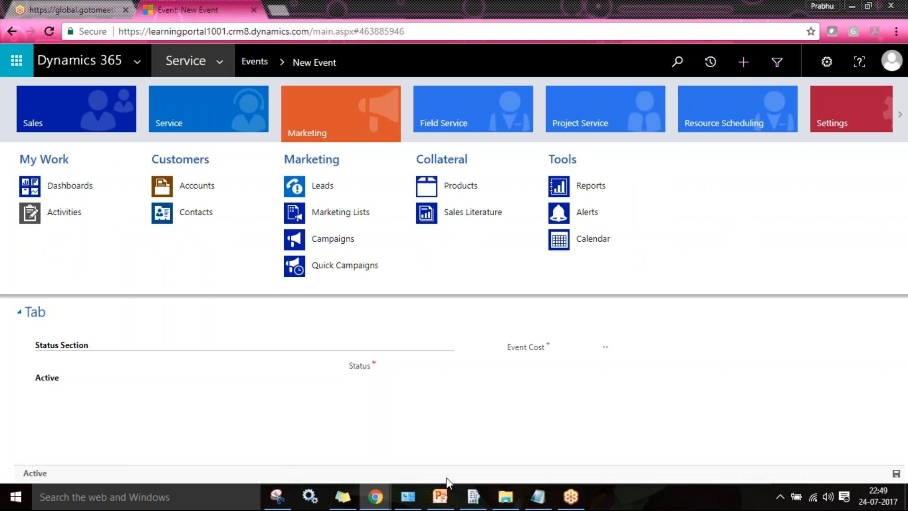
pyautogui.moveTo(376, 496)
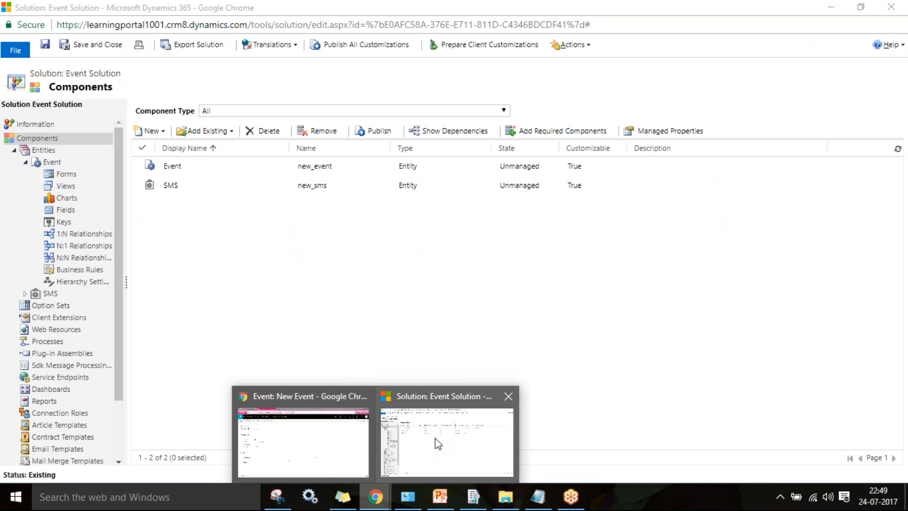
pyautogui.click(438, 443)
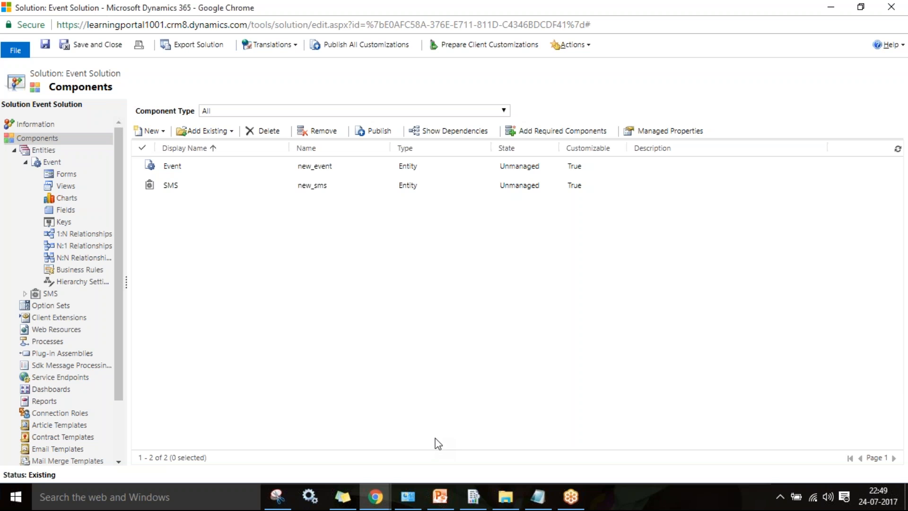
pyautogui.click(853, 22)
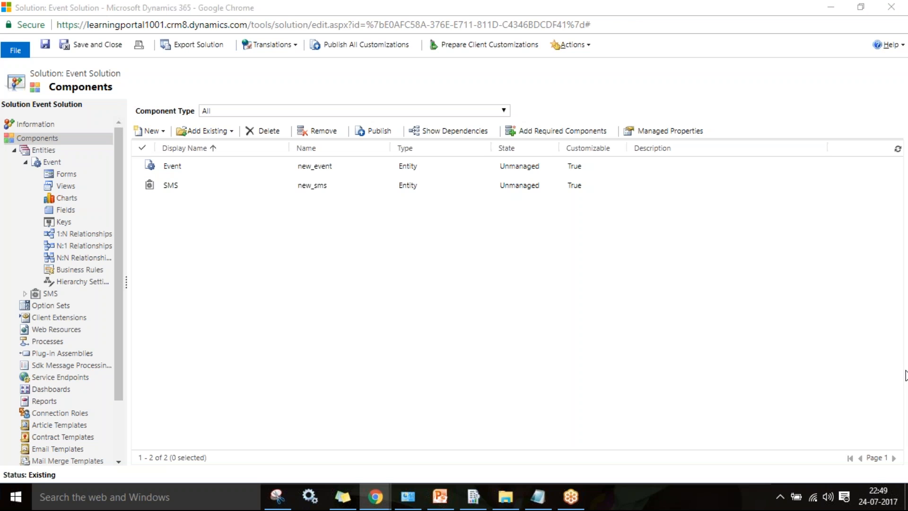
pyautogui.click(52, 162)
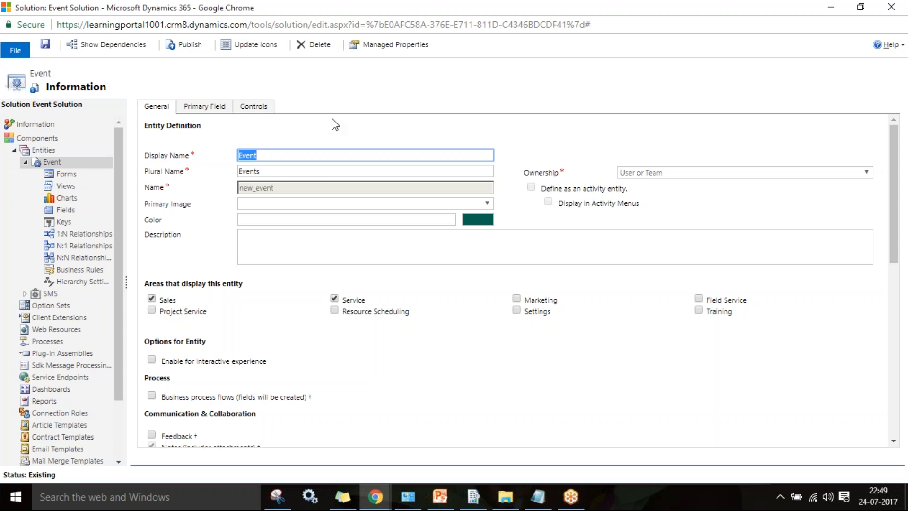
# - Check the Marketing area's site map, then tick Marketing for the Event entity and save
pyautogui.click(906, 326)
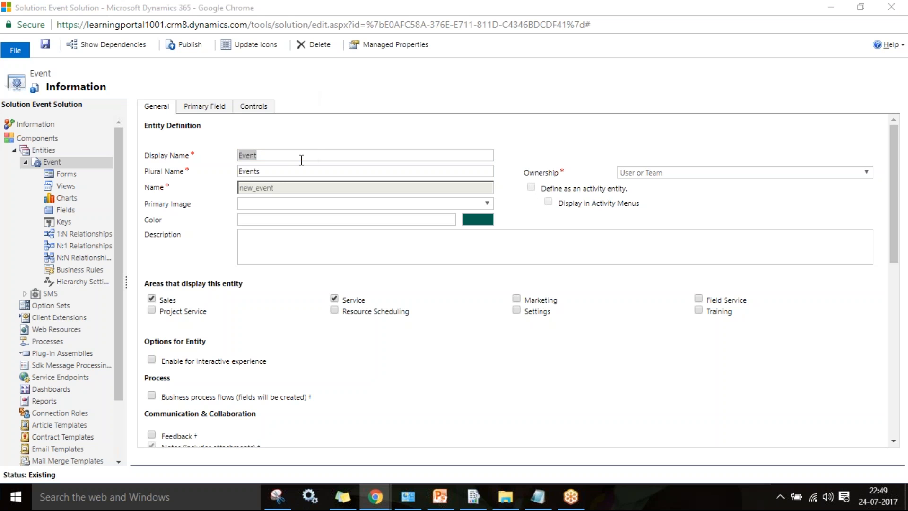
pyautogui.click(301, 159)
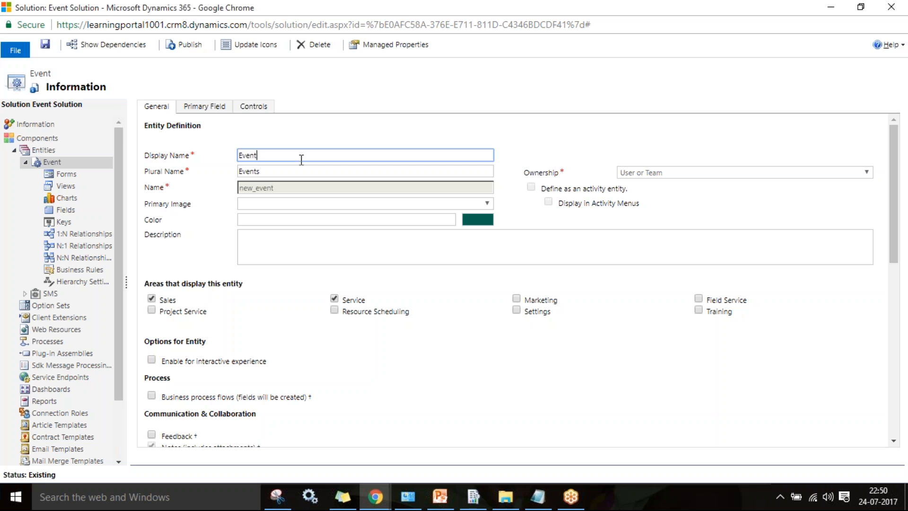
pyautogui.hotkey('alt', 'Tab')
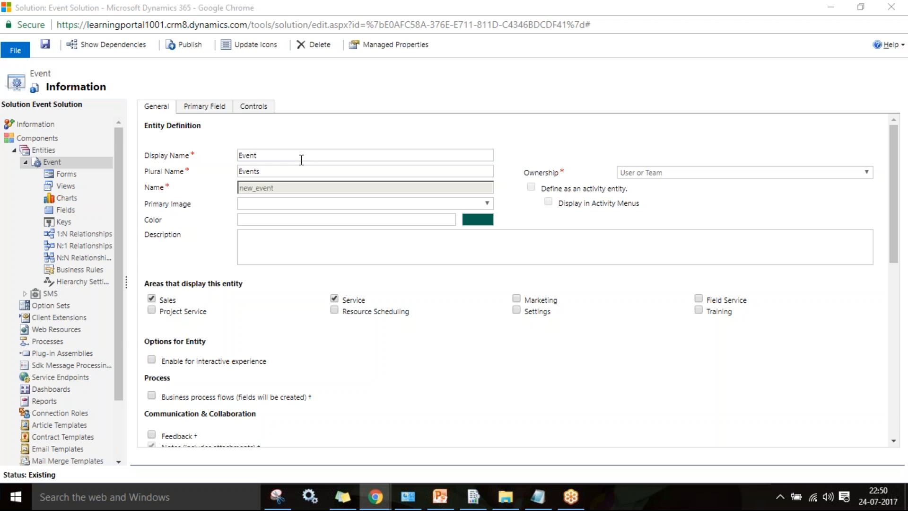
pyautogui.click(219, 61)
pyautogui.click(344, 103)
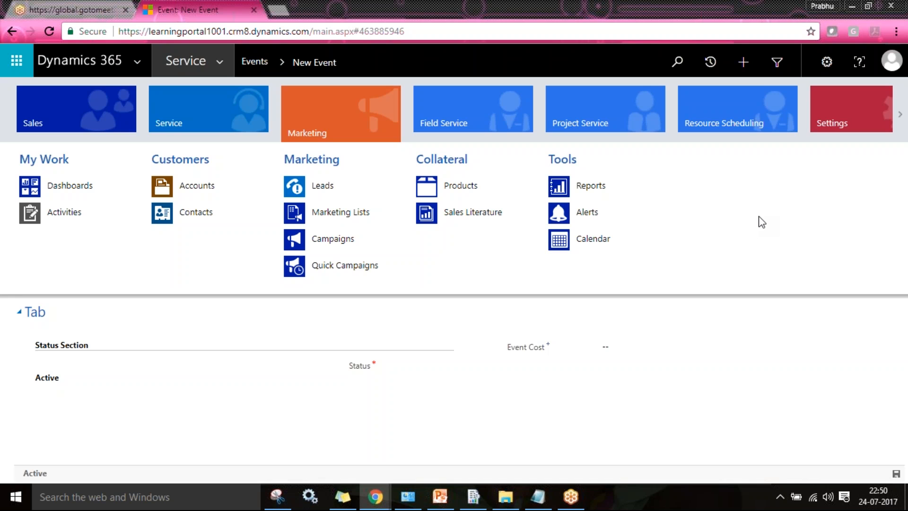
pyautogui.hotkey('alt', 'Tab')
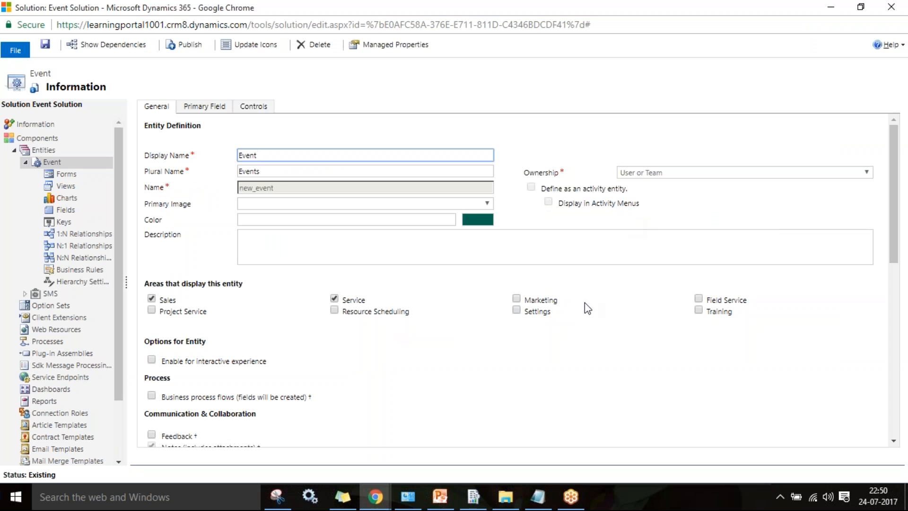
pyautogui.click(516, 298)
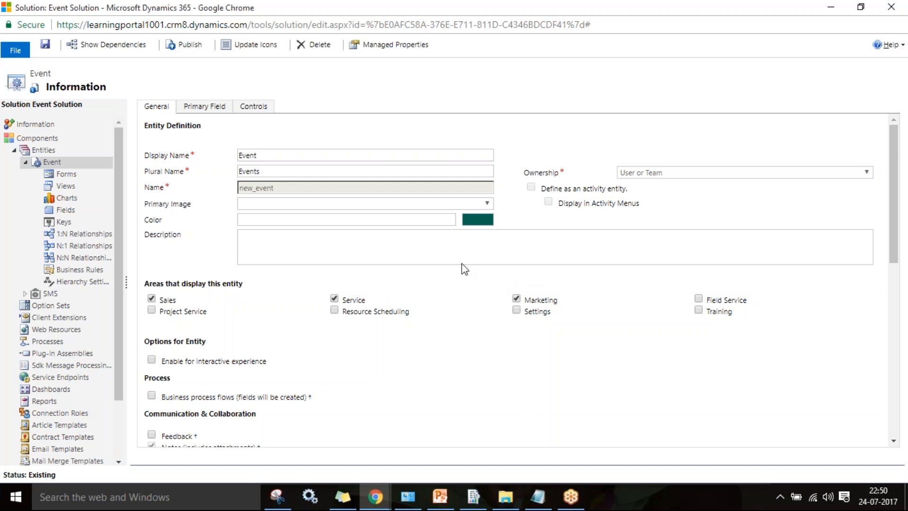
pyautogui.click(45, 46)
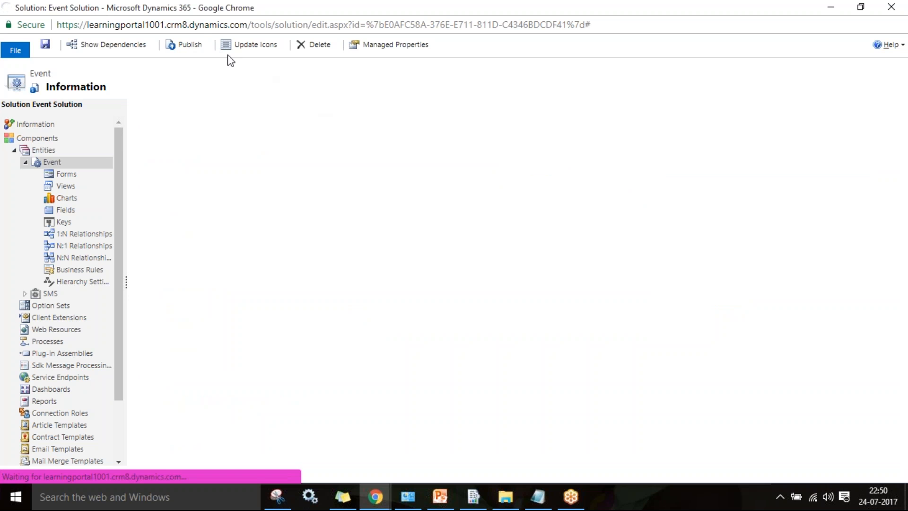
# - Publish the Event entity customizations and bring the New Event window forward
pyautogui.click(189, 52)
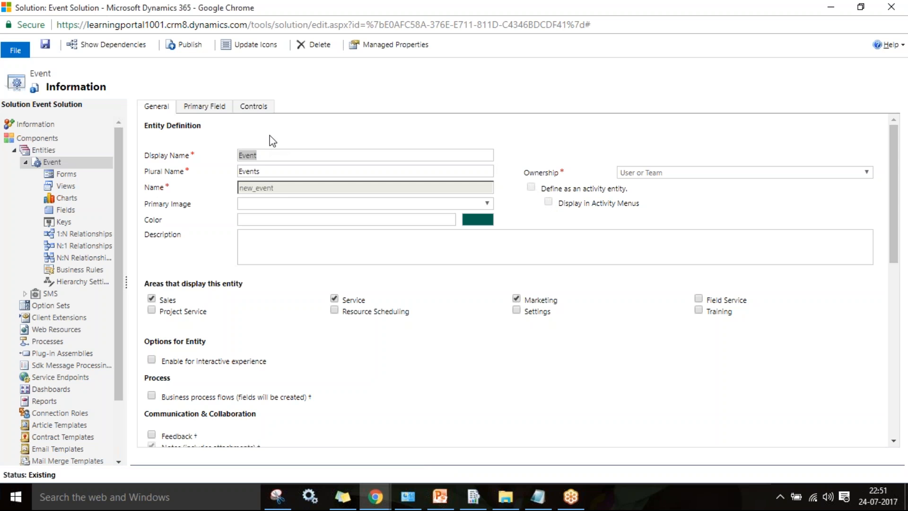
pyautogui.click(376, 116)
pyautogui.moveTo(376, 496)
pyautogui.click(328, 443)
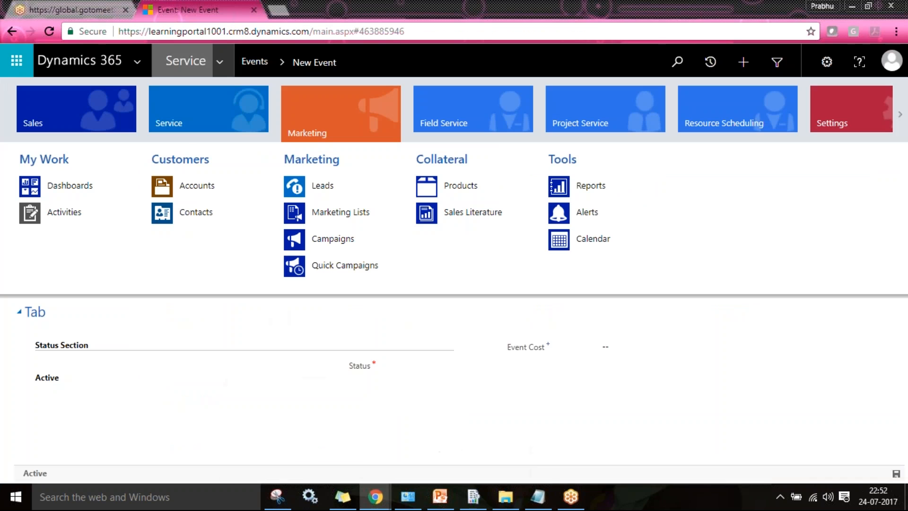
# - Reload the New Event page, dismiss the pending email warning and open the Events list
pyautogui.click(51, 31)
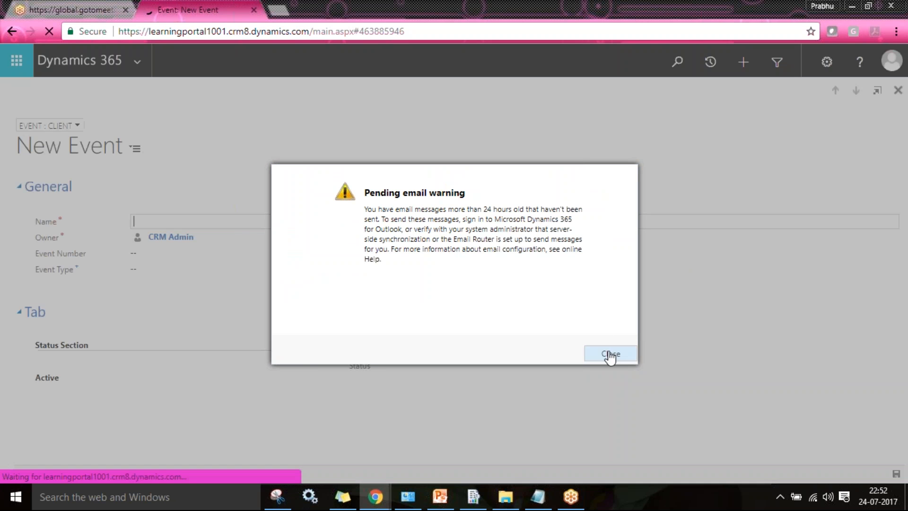
pyautogui.click(610, 352)
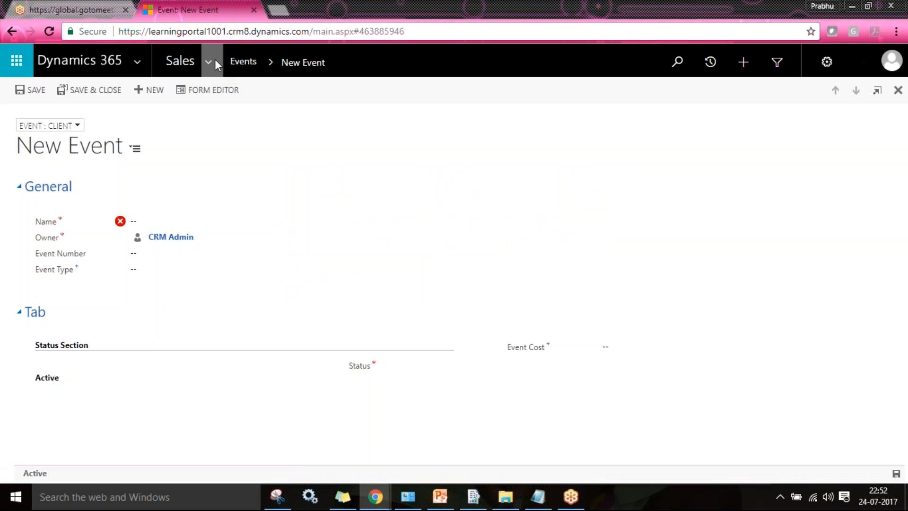
pyautogui.click(215, 58)
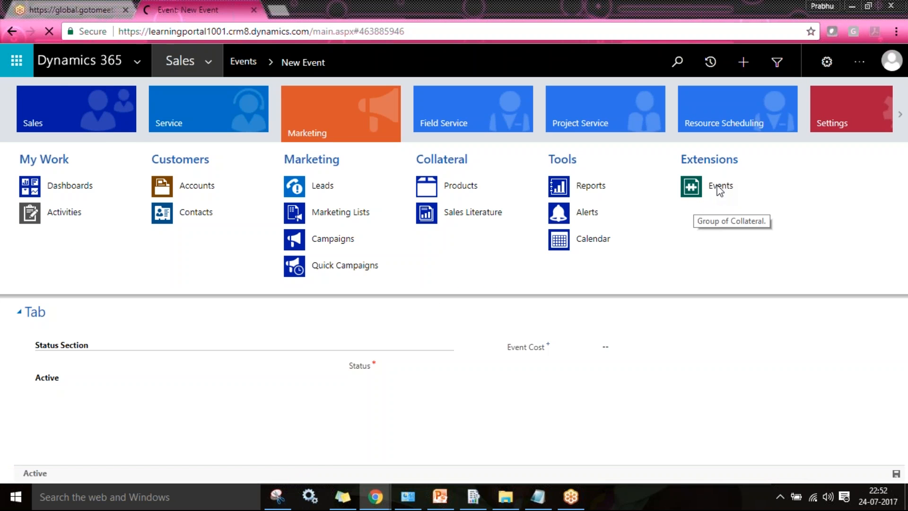
pyautogui.hotkey('alt', 'Tab')
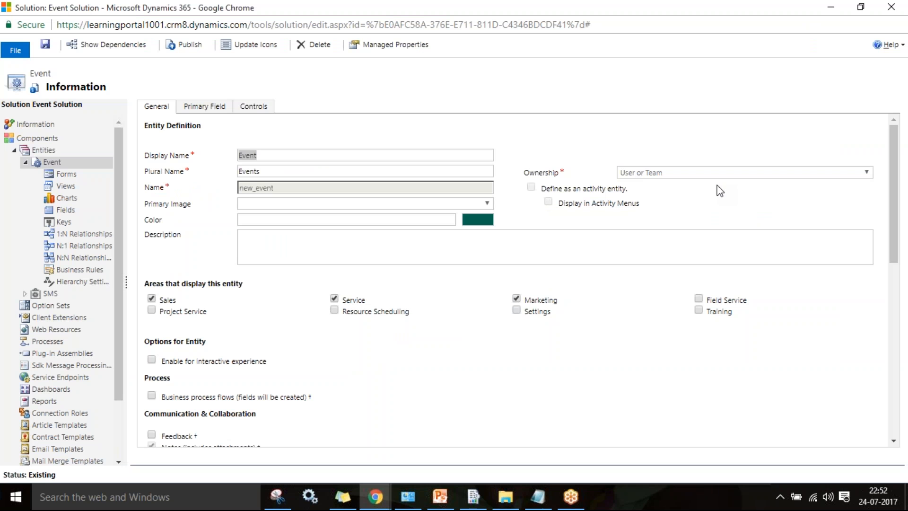
pyautogui.click(70, 175)
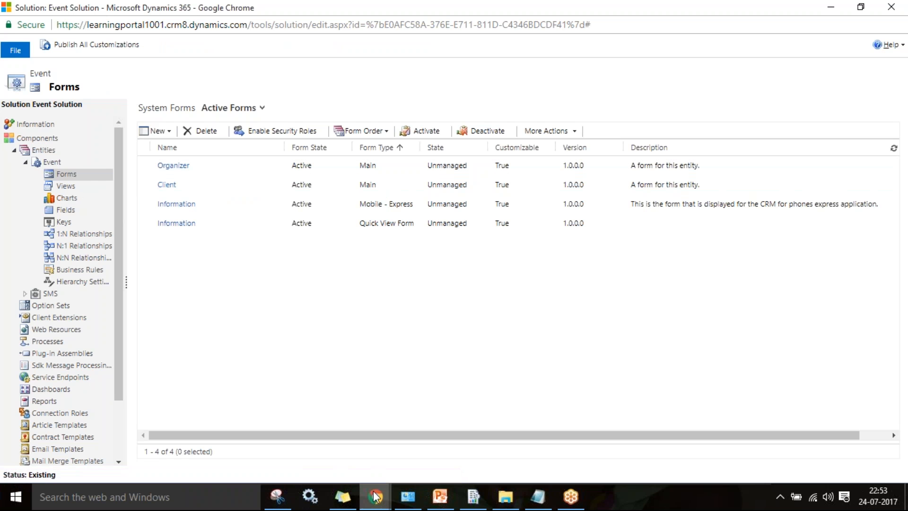
pyautogui.moveTo(376, 497)
pyautogui.click(301, 437)
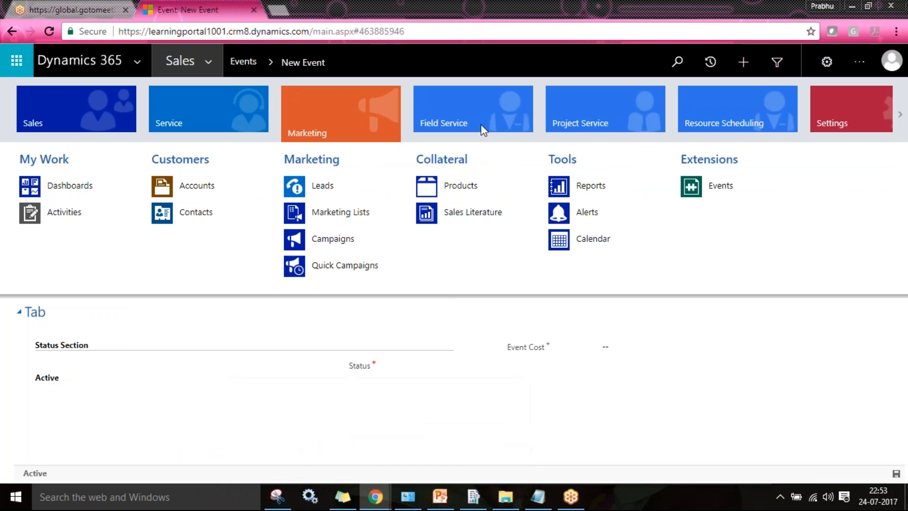
pyautogui.click(734, 197)
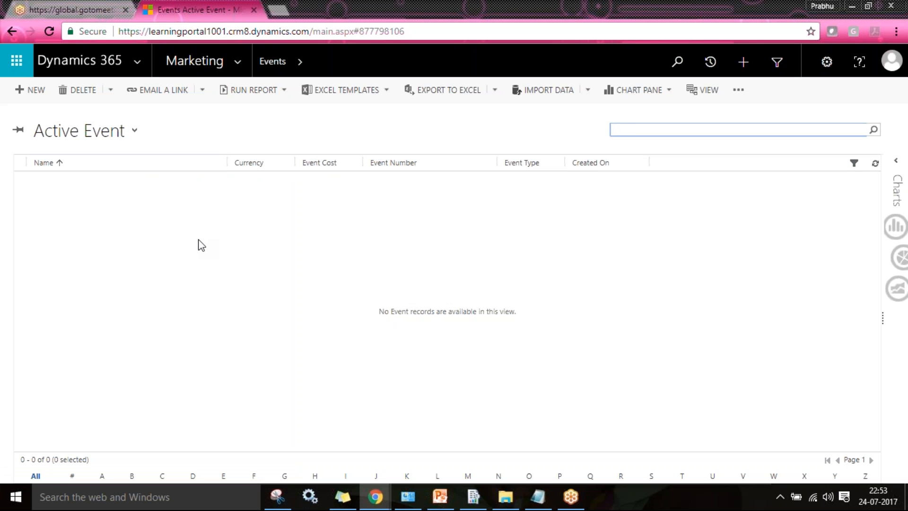
# - Create and save a Supporting Event record named 'Event in Singapore'
pyautogui.click(36, 94)
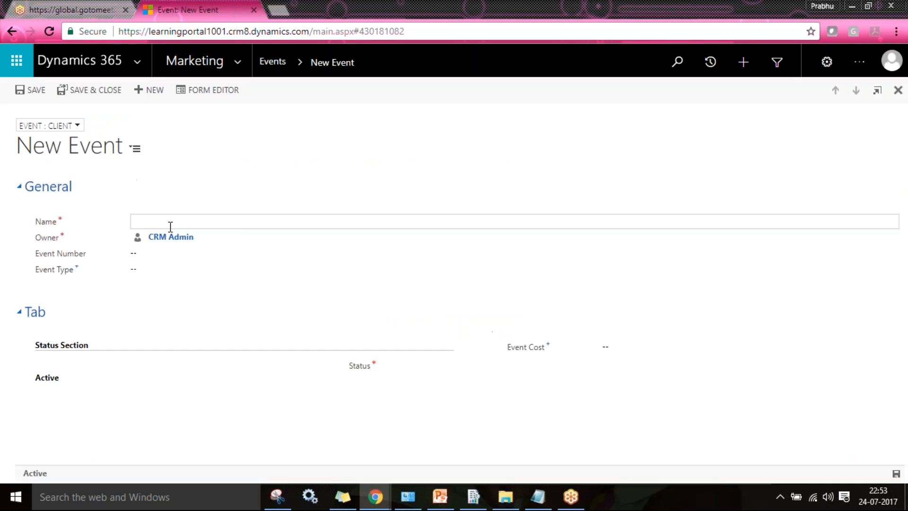
pyautogui.write('Event in Singapore')
pyautogui.press('Tab')
pyautogui.press('Tab')
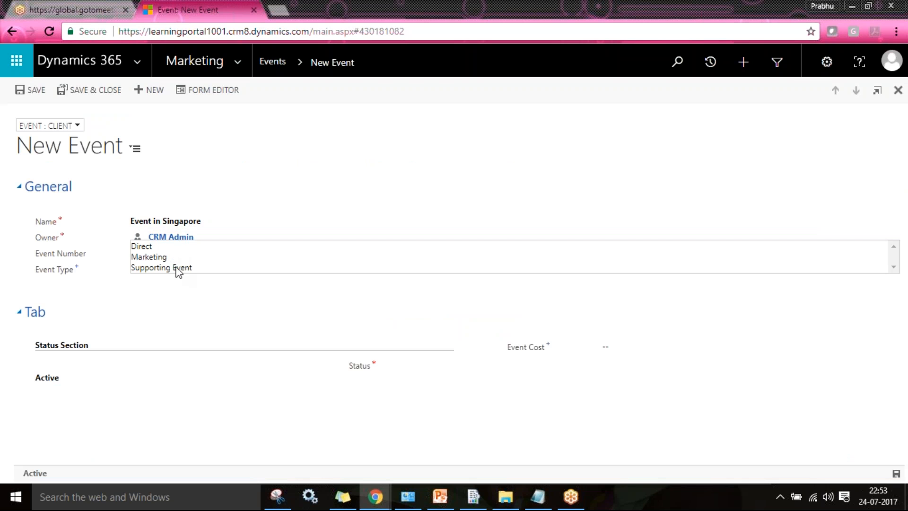
pyautogui.click(176, 268)
pyautogui.click(81, 94)
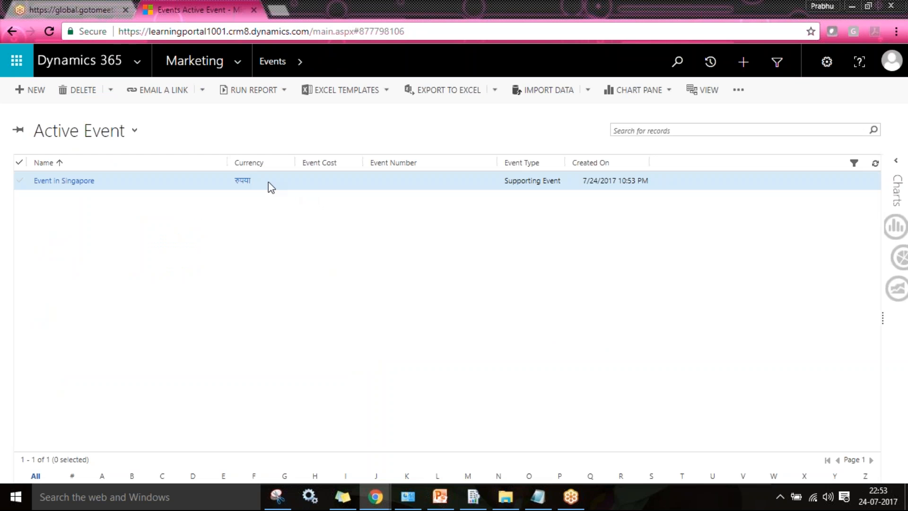
# - Toggle between the Active and Inactive Event views, ending on Inactive, then return to the solution editor
pyautogui.click(108, 134)
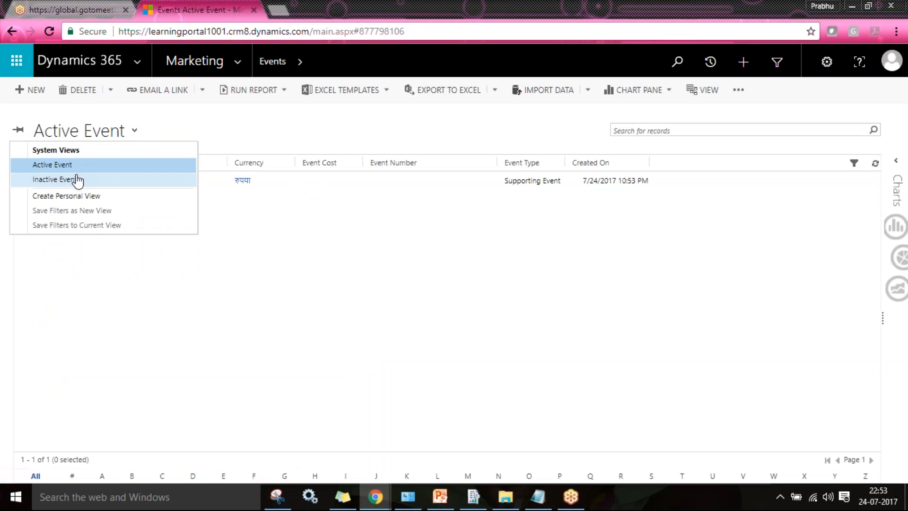
pyautogui.click(78, 180)
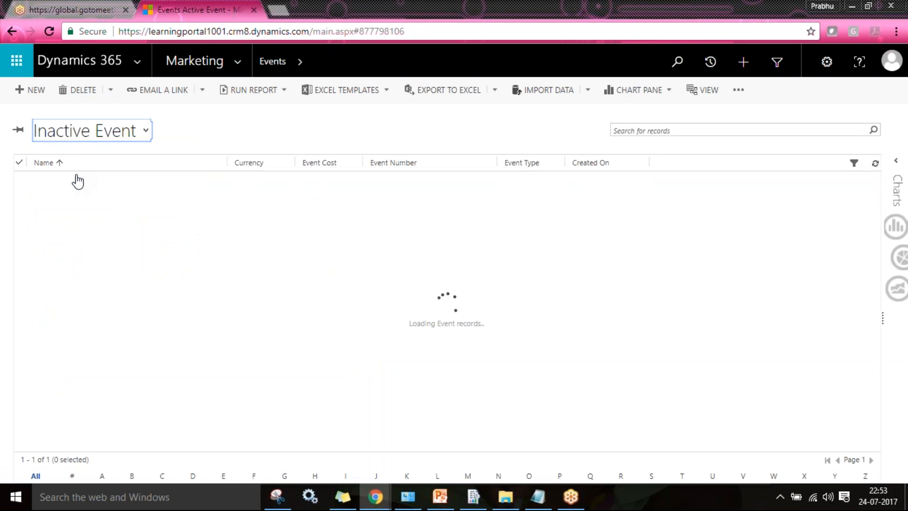
pyautogui.click(126, 137)
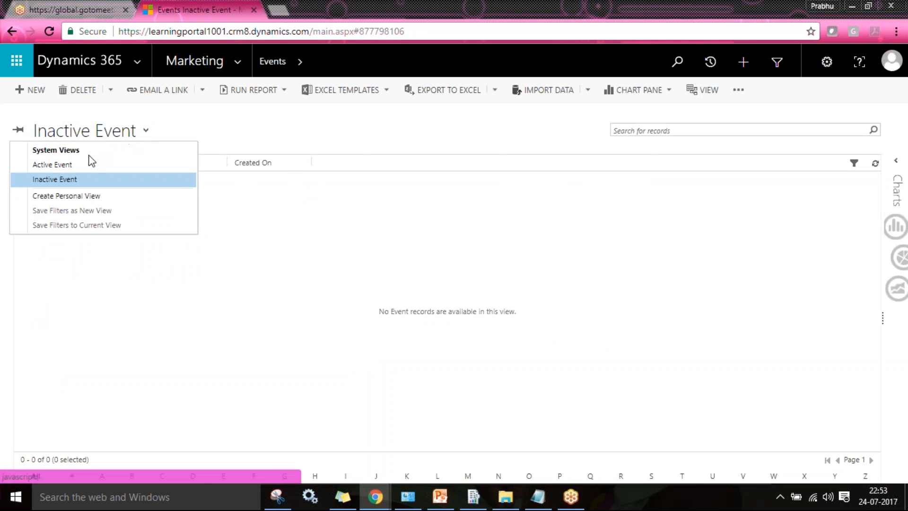
pyautogui.click(90, 165)
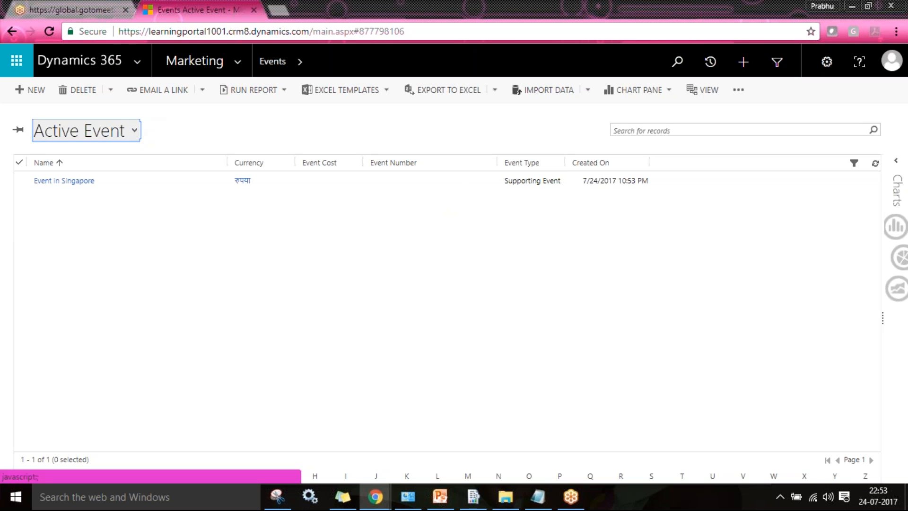
pyautogui.click(127, 131)
pyautogui.click(91, 183)
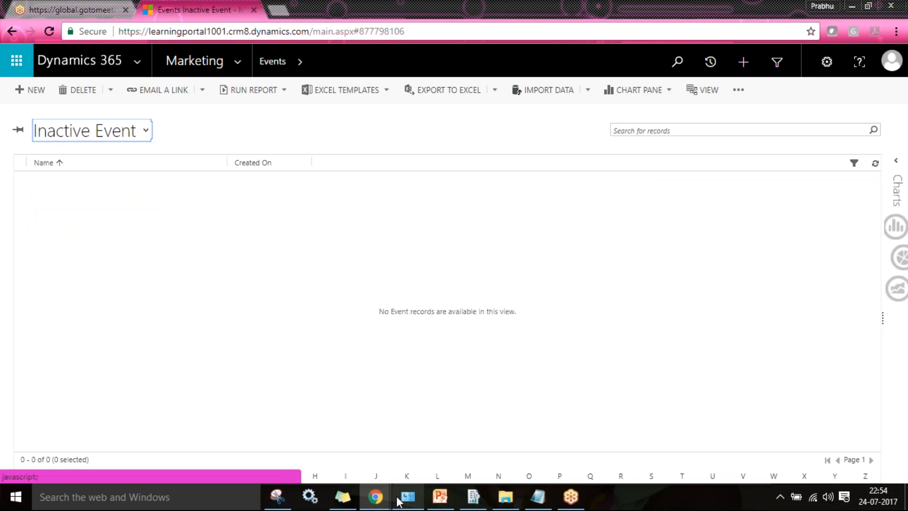
pyautogui.moveTo(385, 500)
pyautogui.click(448, 458)
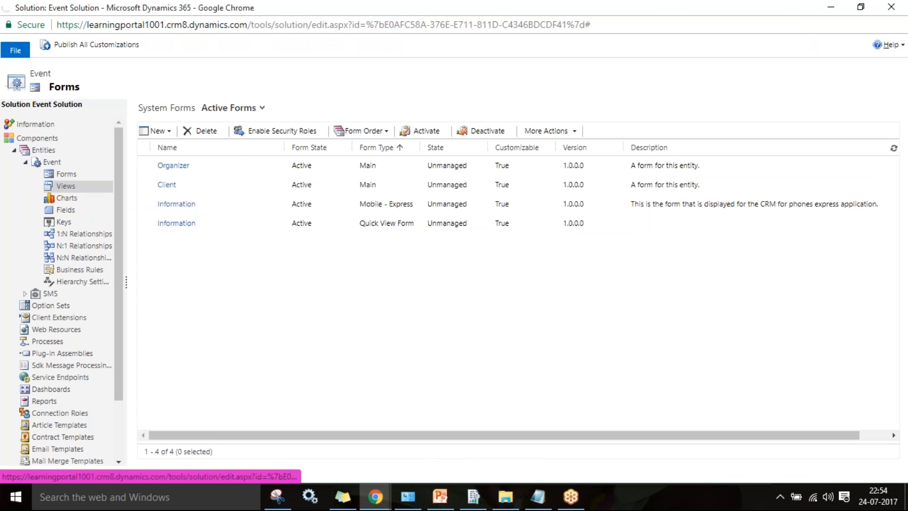
# - Open the Inactive Event view and add the Event Number and Event Type columns
pyautogui.click(65, 186)
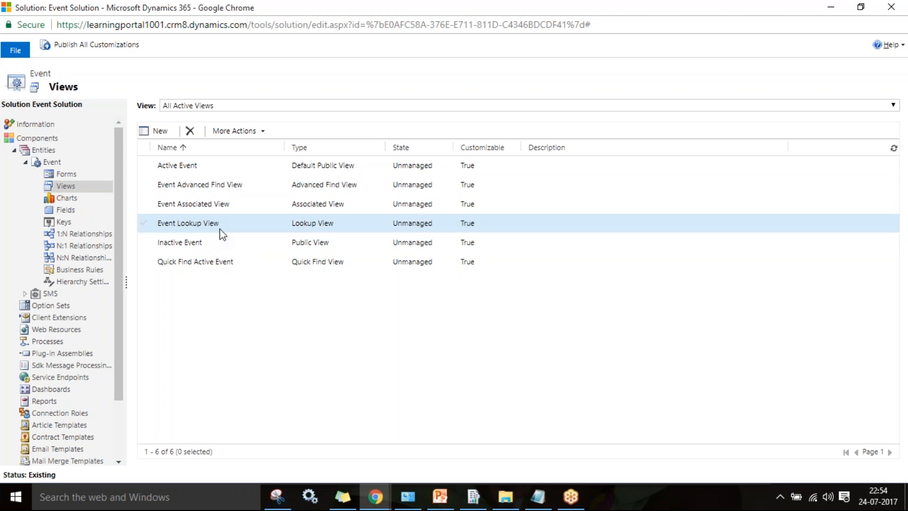
pyautogui.click(221, 246)
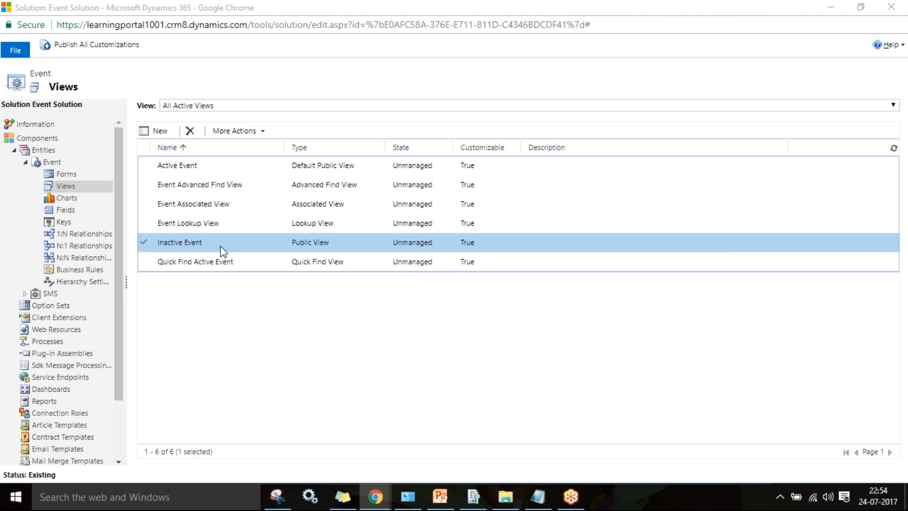
pyautogui.doubleClick(223, 248)
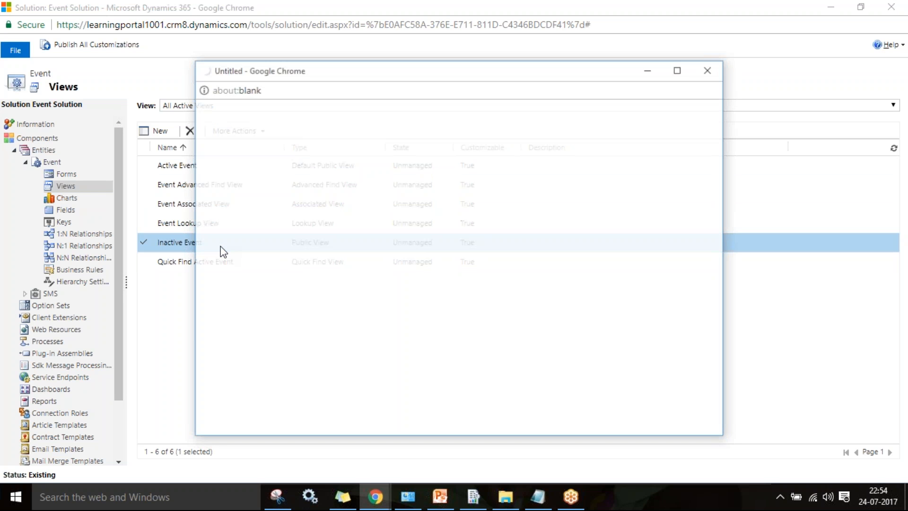
pyautogui.click(650, 282)
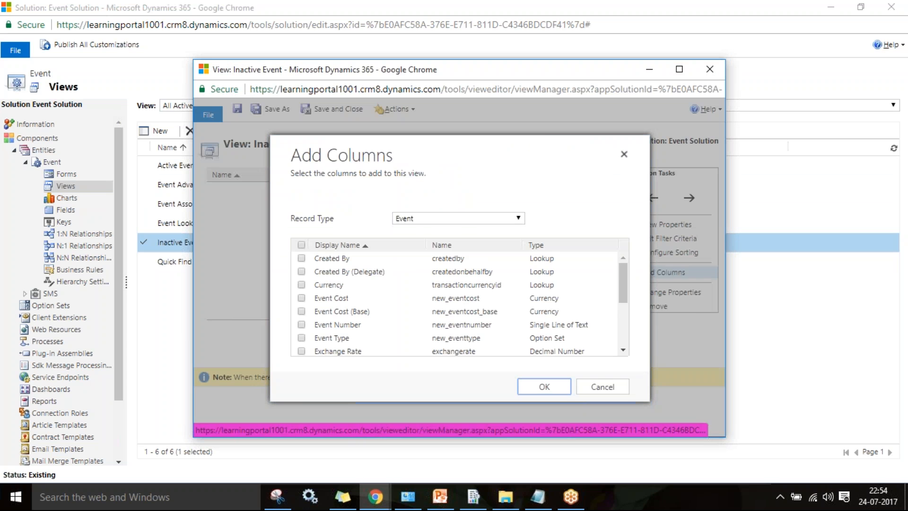
pyautogui.click(435, 326)
pyautogui.click(456, 341)
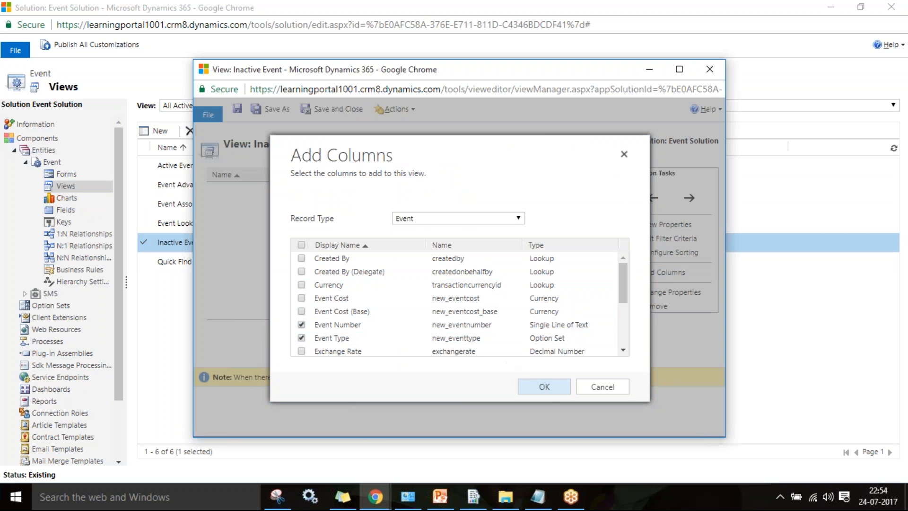
pyautogui.click(533, 388)
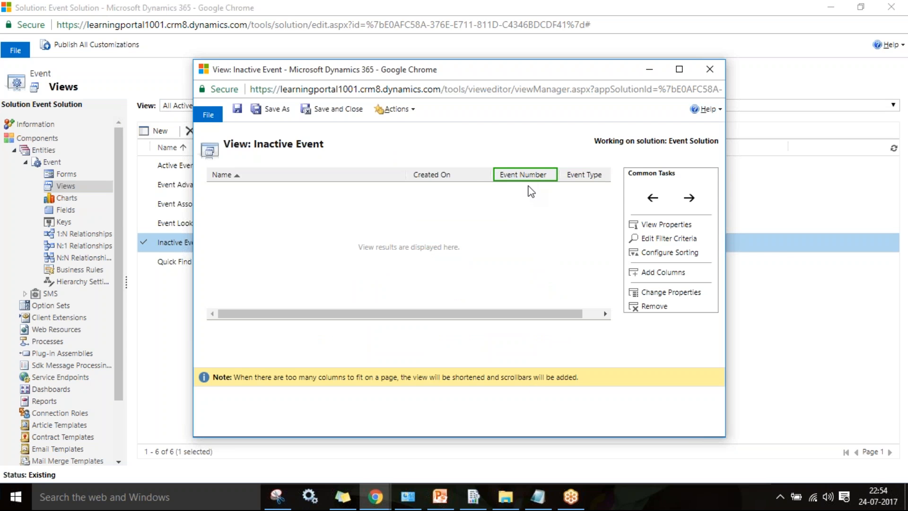
# - Change the Name column's width from 300px to 150px
pyautogui.click(334, 178)
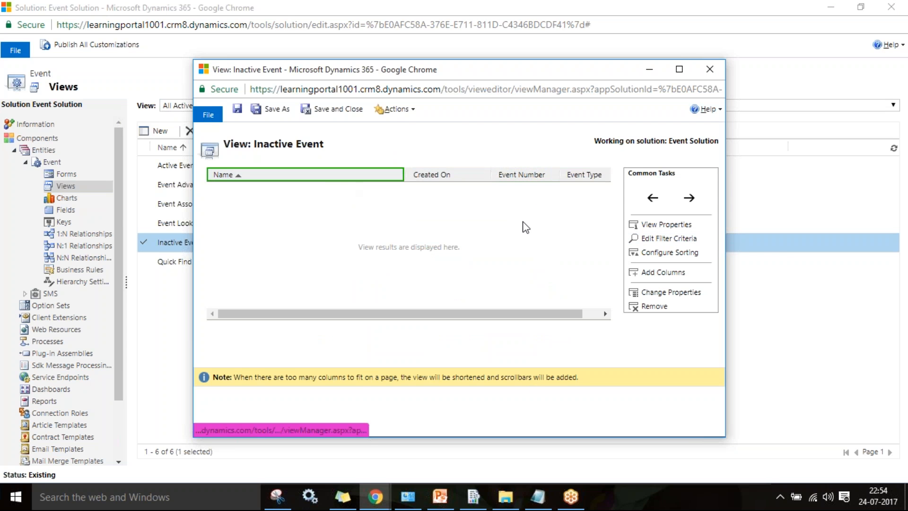
pyautogui.click(679, 295)
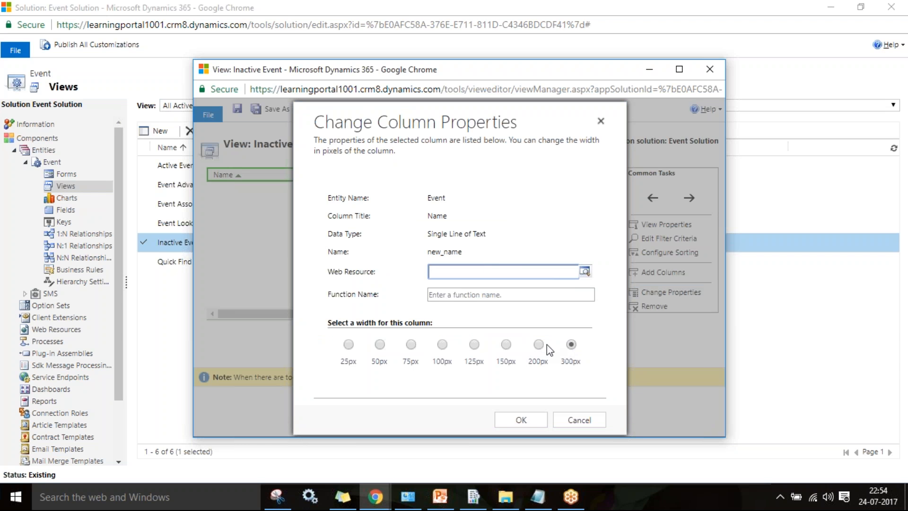
pyautogui.click(506, 345)
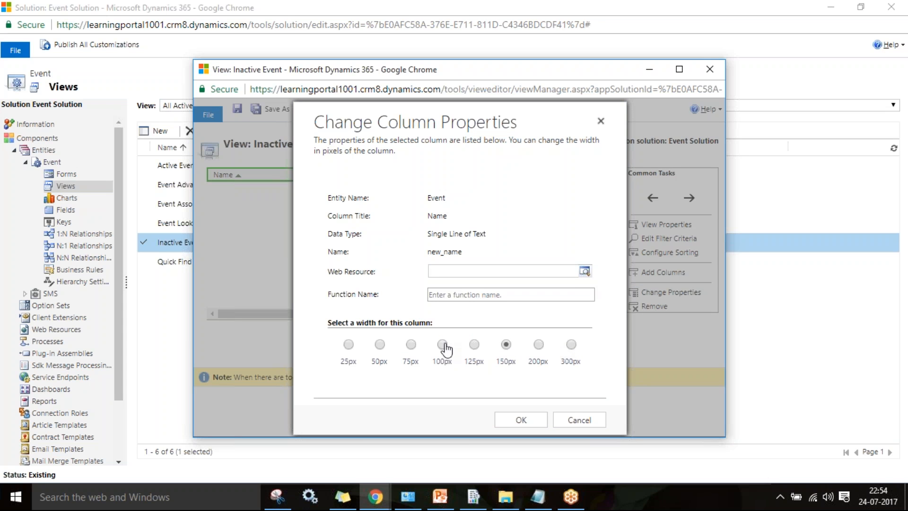
# - Narrow the Name column to 125px, dismiss the error alert, and open Edit Filter Criteria
pyautogui.click(474, 345)
pyautogui.click(521, 420)
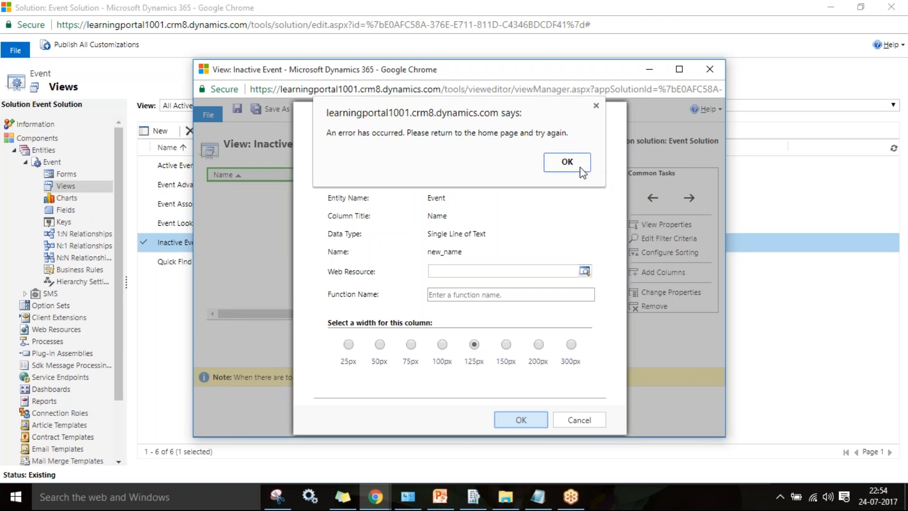
pyautogui.click(579, 167)
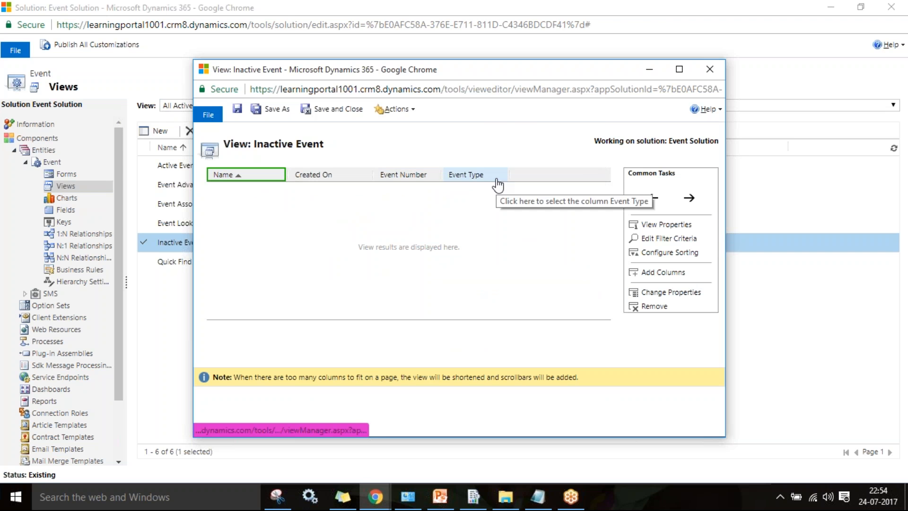
pyautogui.click(686, 242)
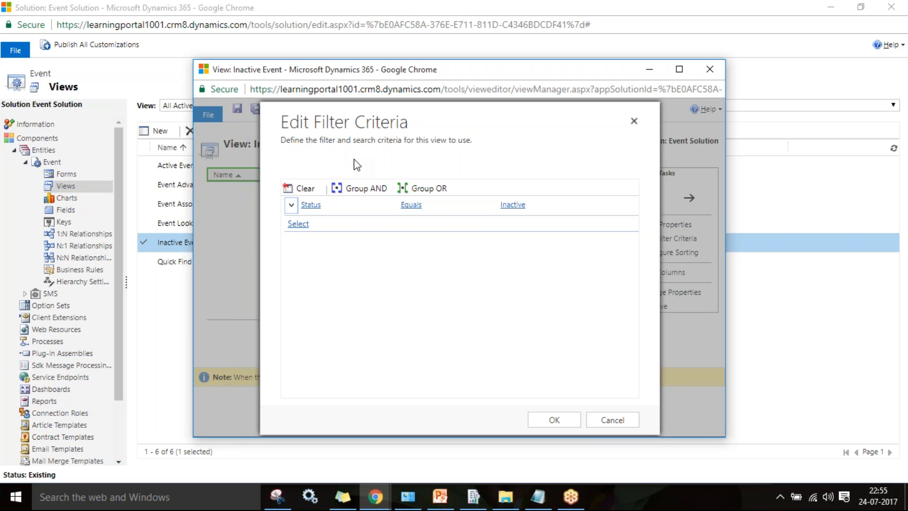
# - Add a Created On condition with the Last Month operator
pyautogui.click(299, 224)
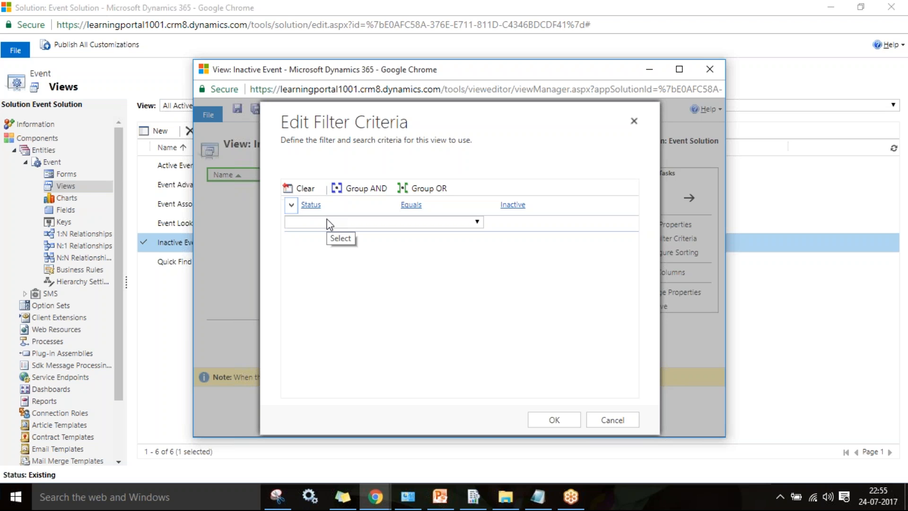
pyautogui.click(331, 222)
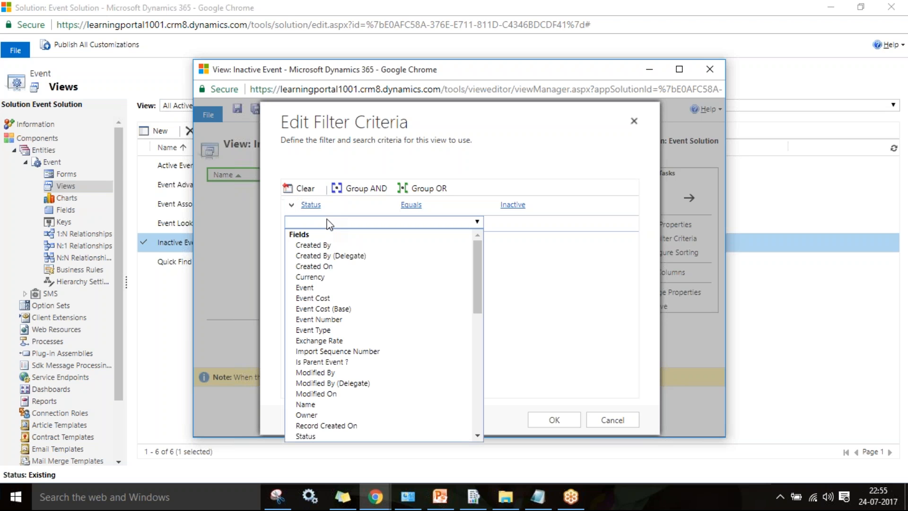
pyautogui.click(334, 266)
pyautogui.click(446, 222)
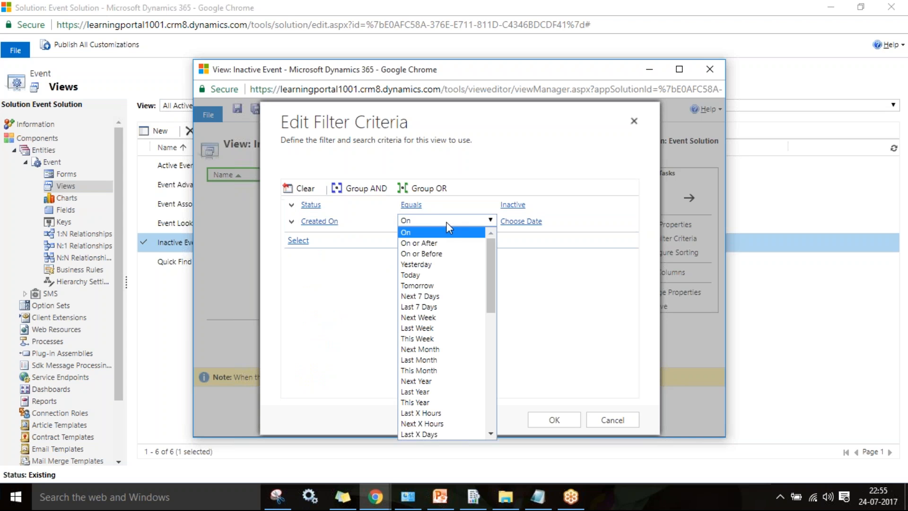
pyautogui.press('l')
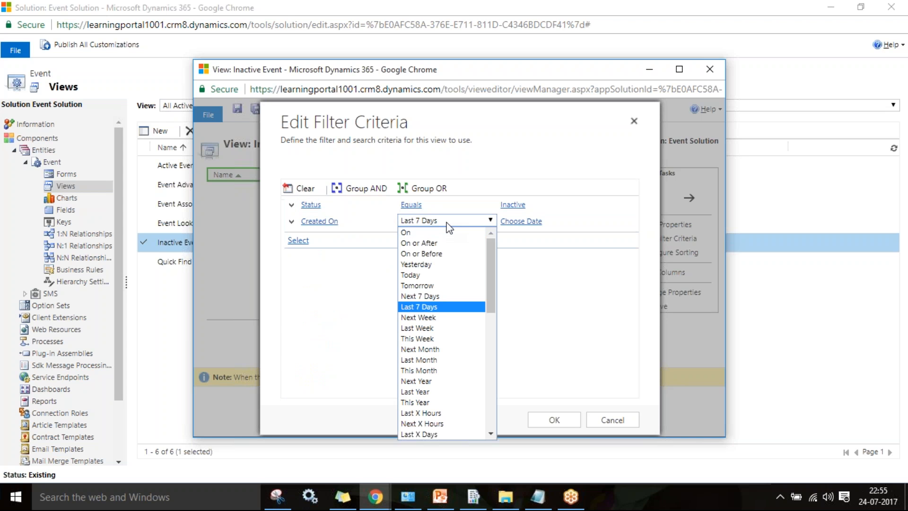
pyautogui.press('l')
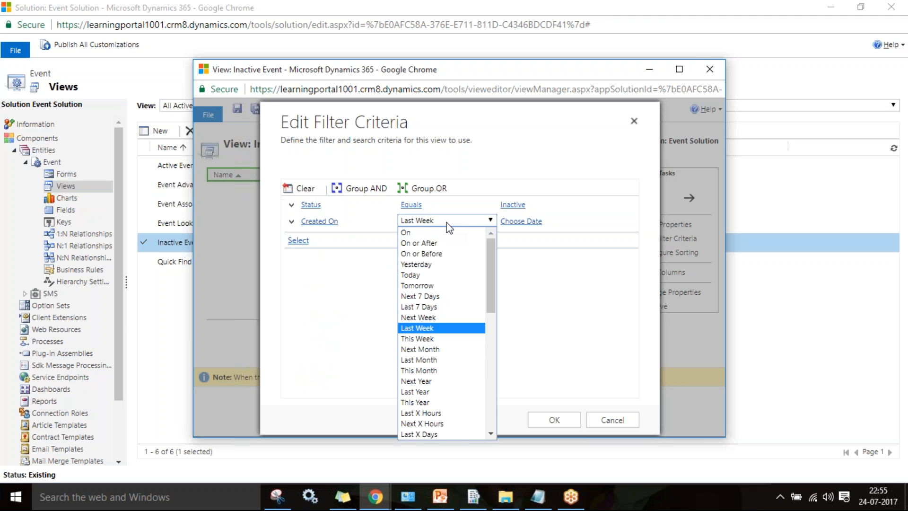
pyautogui.press('Down')
pyautogui.press('Down')
pyautogui.press('Down')
pyautogui.press('Return')
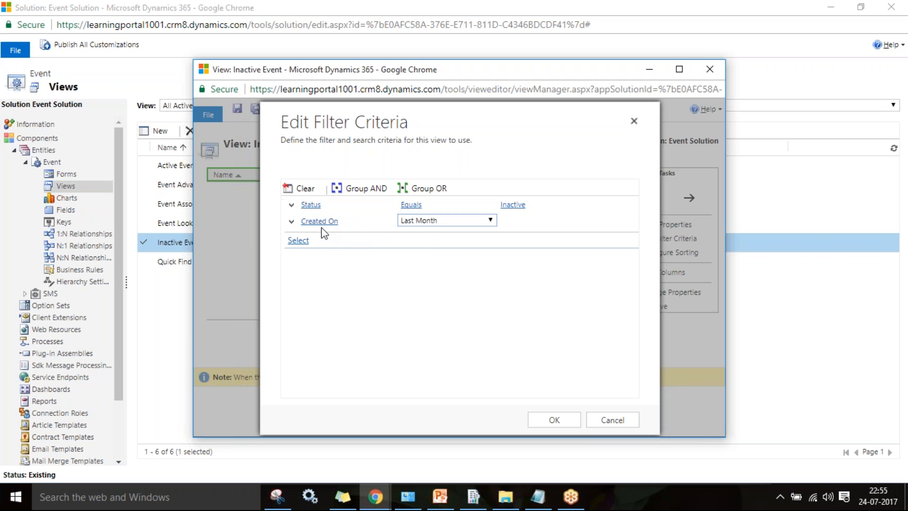
# - Select the Status and Created On rows and group them with OR
pyautogui.click(290, 205)
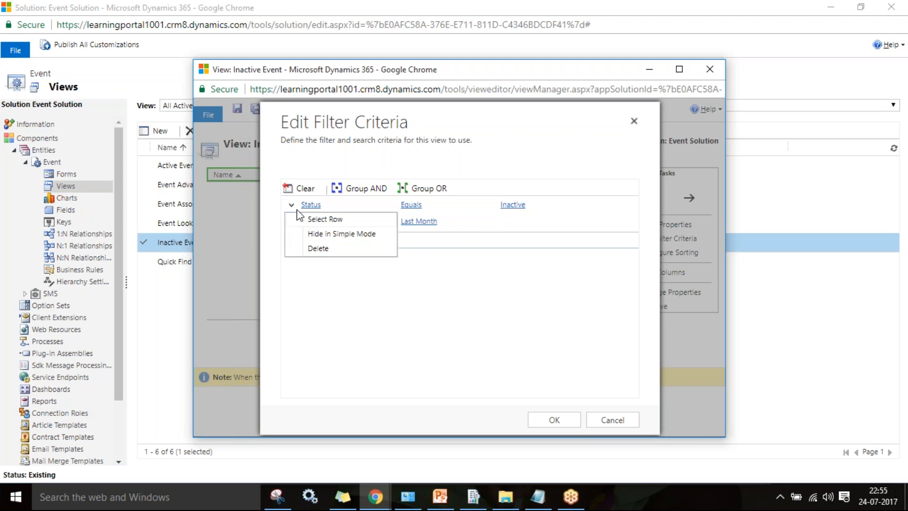
pyautogui.click(308, 220)
pyautogui.click(292, 224)
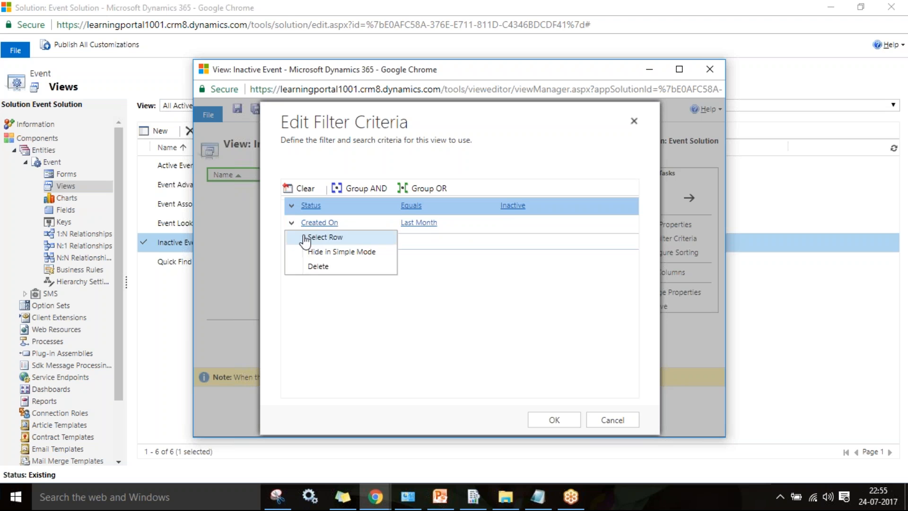
pyautogui.click(310, 236)
pyautogui.click(424, 191)
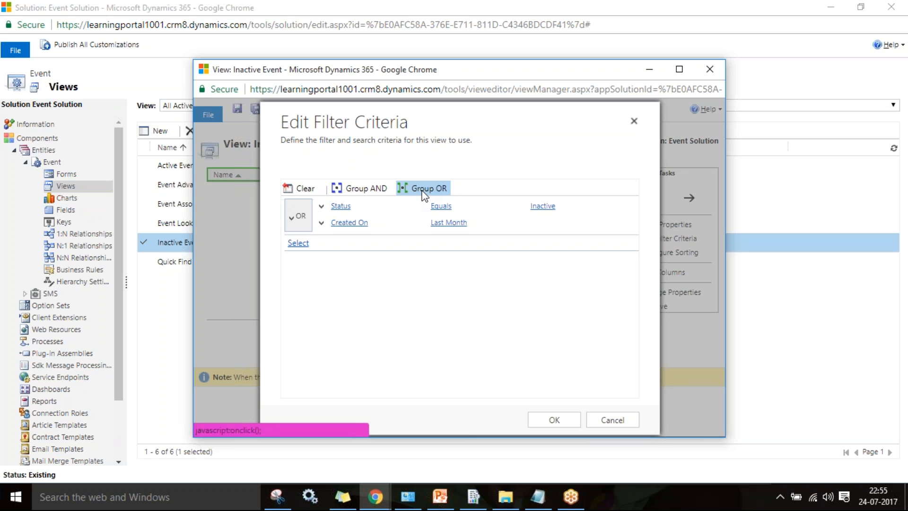
# - Review the Status and Created On conditions, apply the OR-grouped filter, and reopen the criteria
pyautogui.click(366, 224)
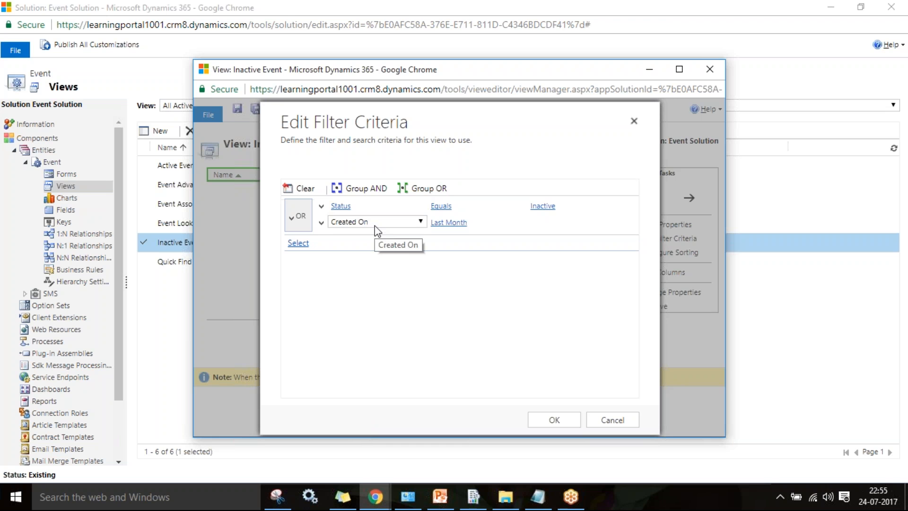
pyautogui.click(346, 208)
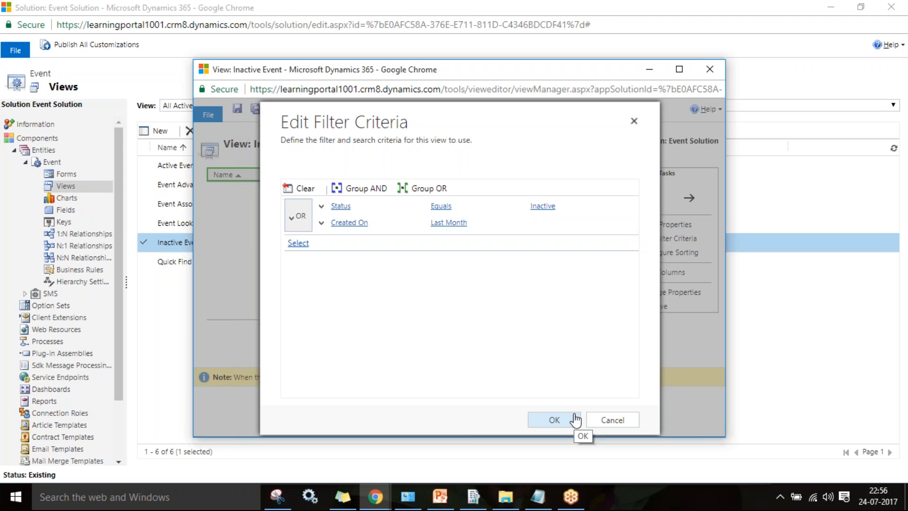
pyautogui.click(576, 419)
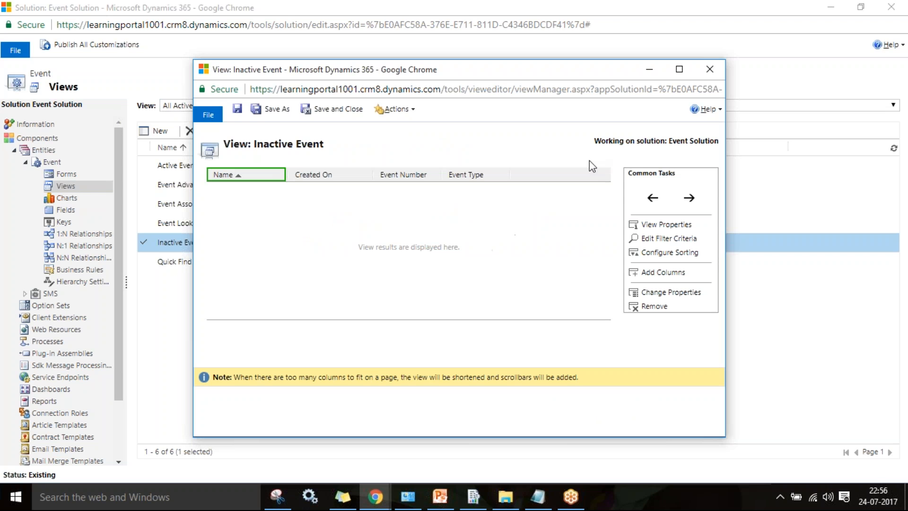
pyautogui.click(671, 238)
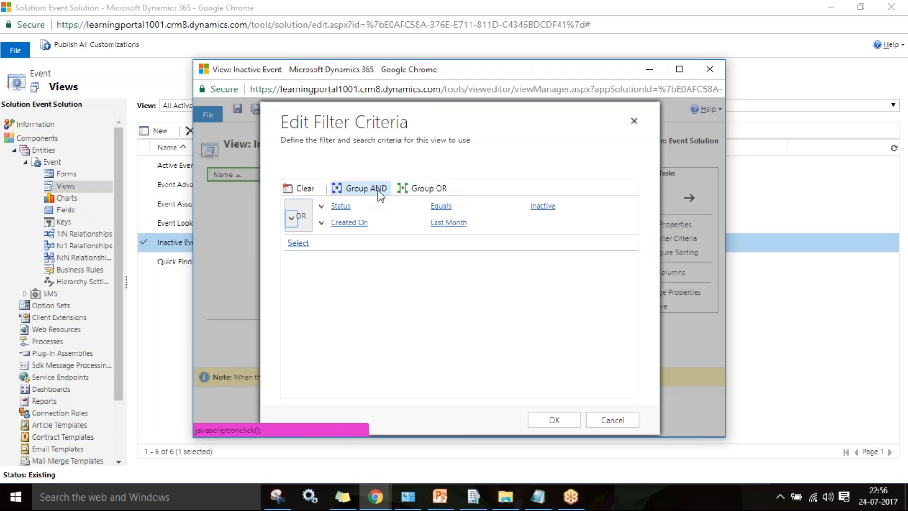
# - Clear the filter, rebuild it as Status equals Inactive, and start a second condition row
pyautogui.click(311, 189)
pyautogui.click(303, 204)
pyautogui.click(319, 206)
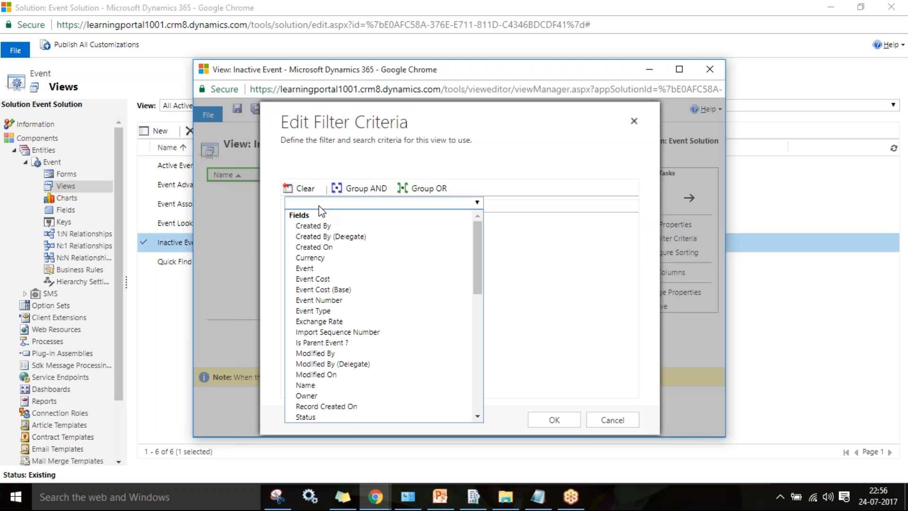
pyautogui.press('s')
pyautogui.press('Return')
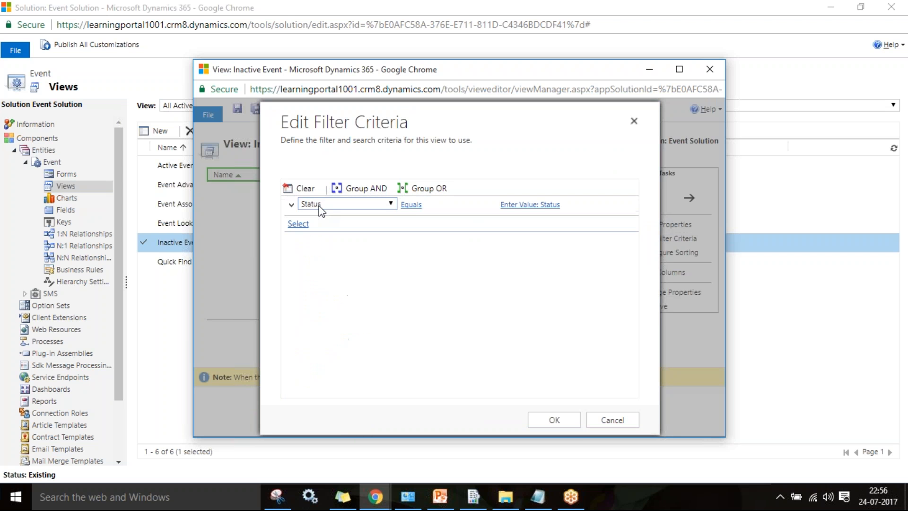
pyautogui.click(532, 205)
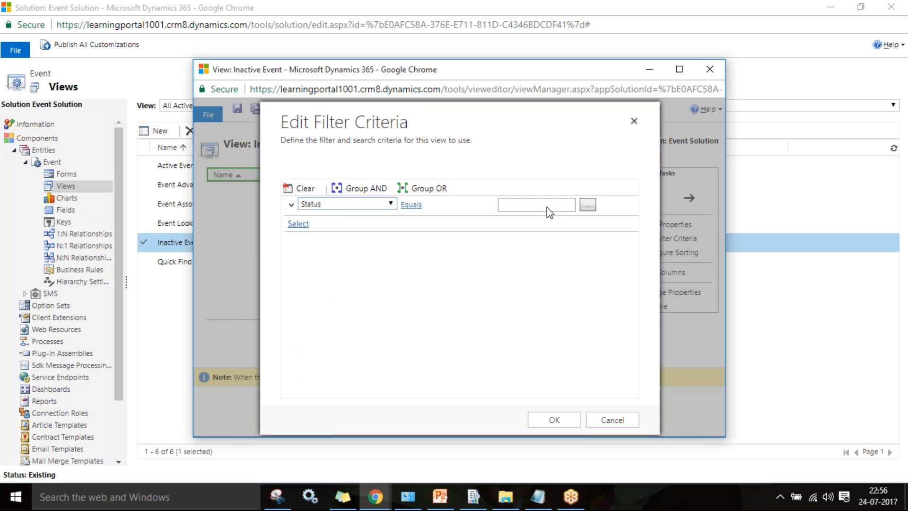
pyautogui.click(587, 205)
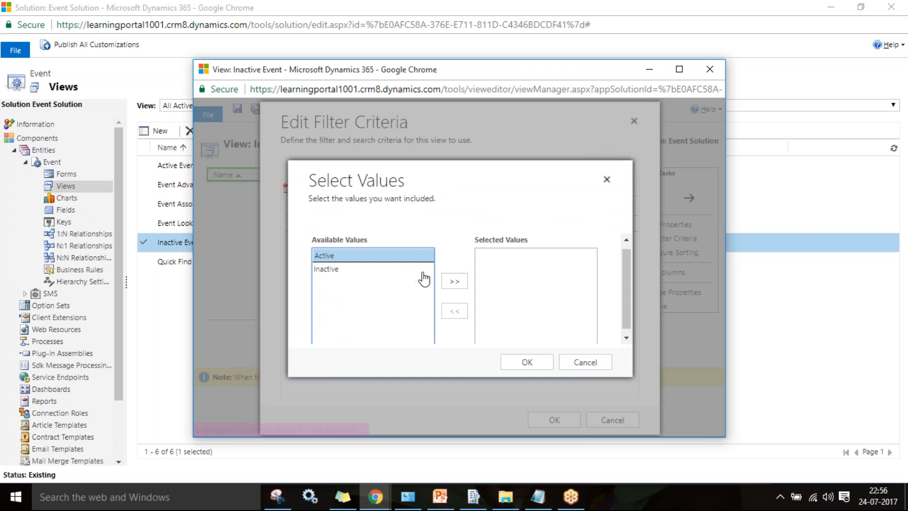
pyautogui.doubleClick(316, 269)
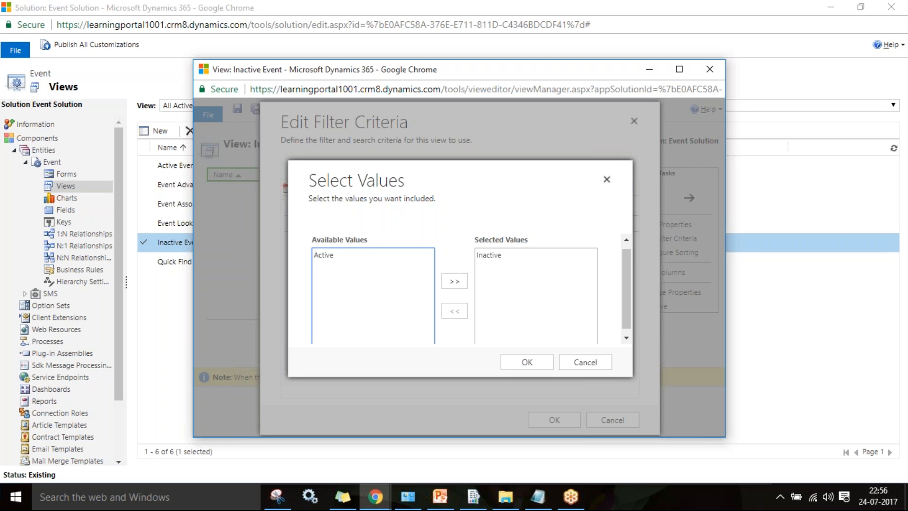
pyautogui.press('Return')
pyautogui.click(313, 217)
pyautogui.click(313, 217)
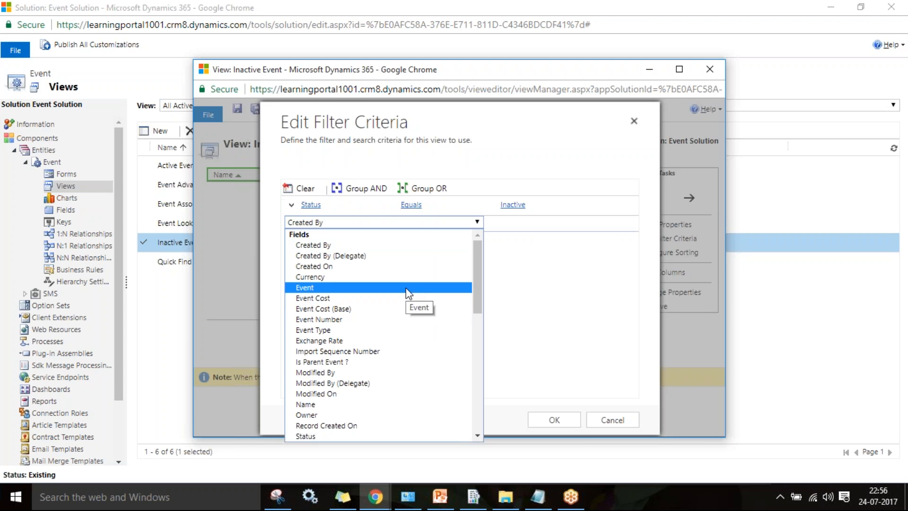
# - Add a Created On condition with the This Week operator
pyautogui.click(345, 268)
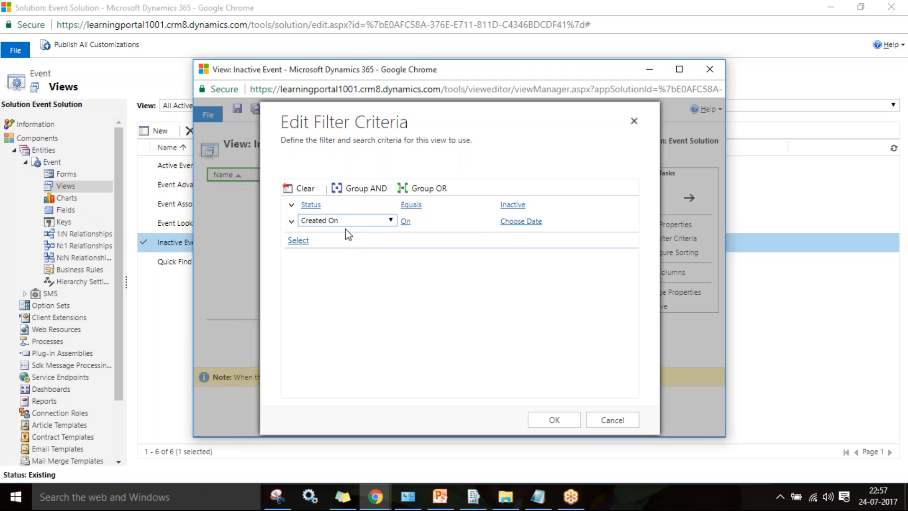
pyautogui.click(405, 220)
pyautogui.click(420, 221)
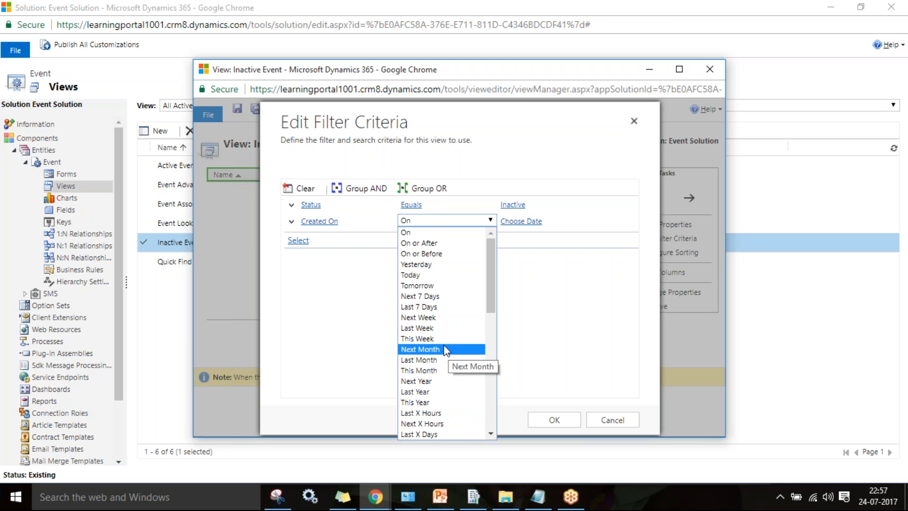
pyautogui.press('Down')
pyautogui.press('Down')
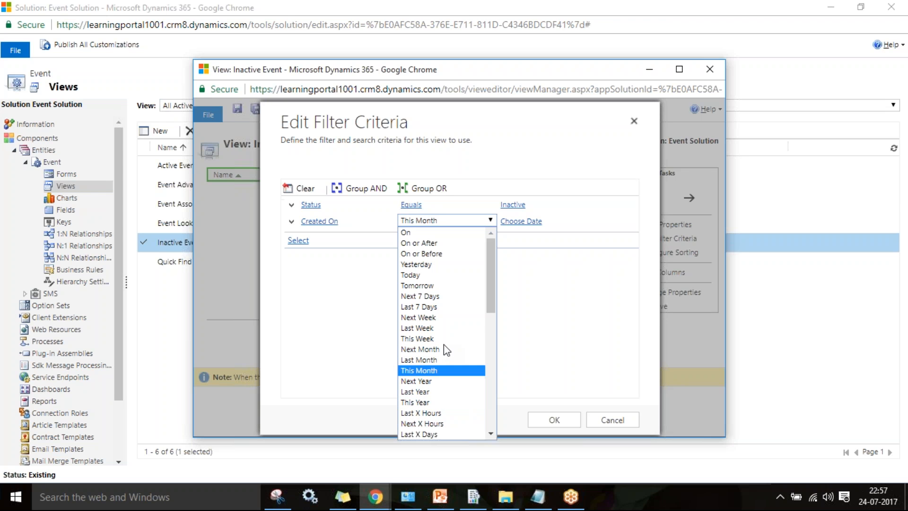
pyautogui.click(417, 338)
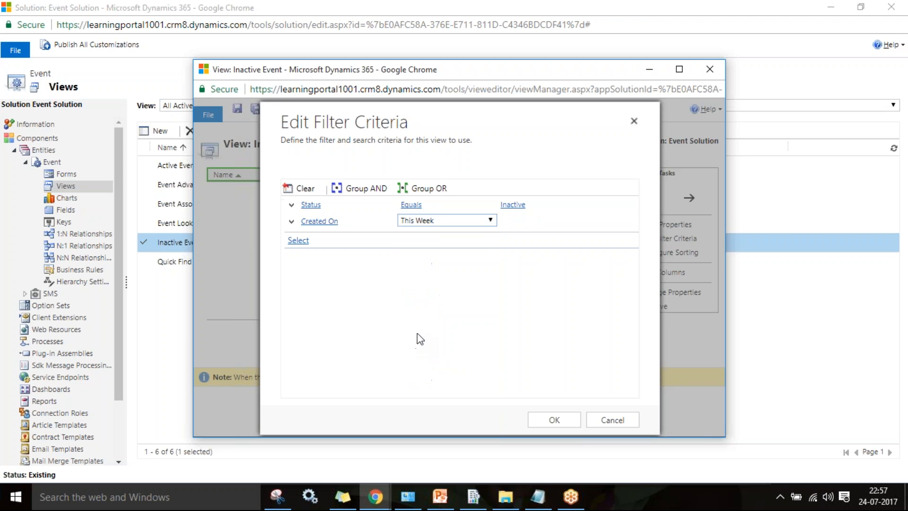
pyautogui.click(312, 204)
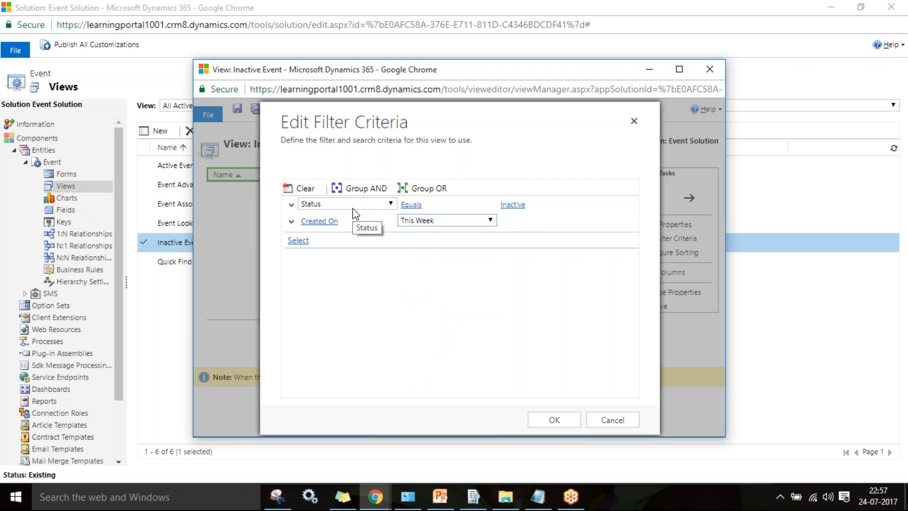
pyautogui.click(355, 220)
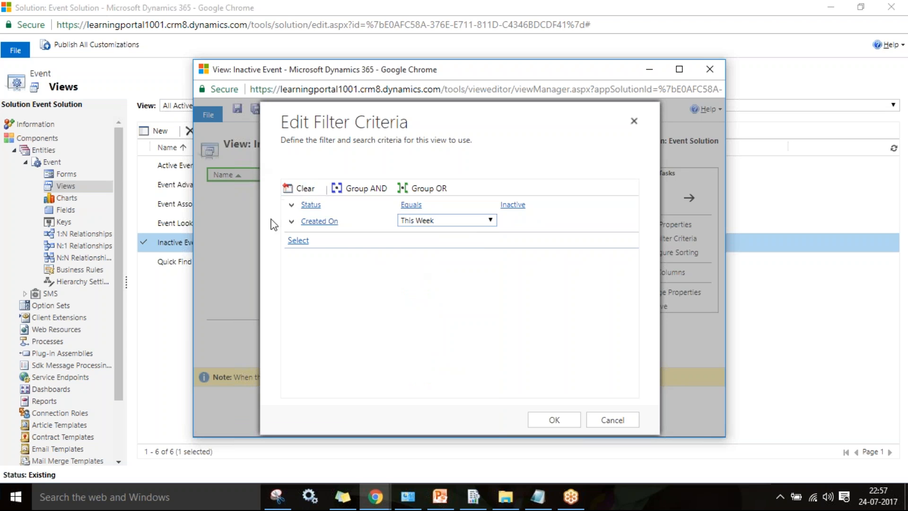
pyautogui.moveTo(328, 240)
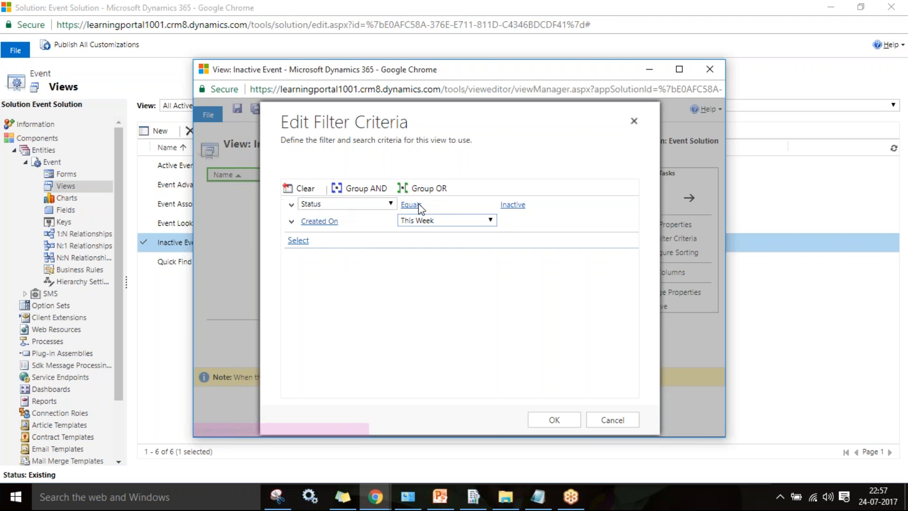
pyautogui.click(518, 210)
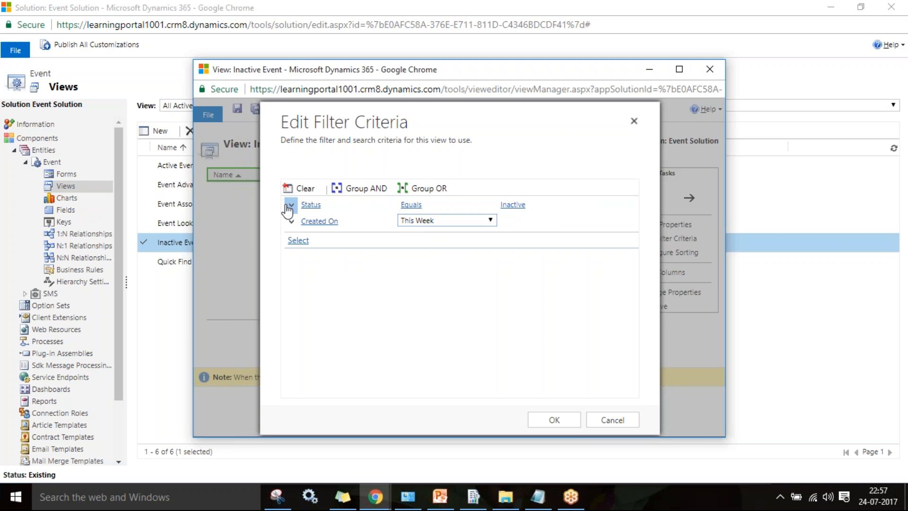
# - Select the Status and Created On rows and group them with OR
pyautogui.click(291, 208)
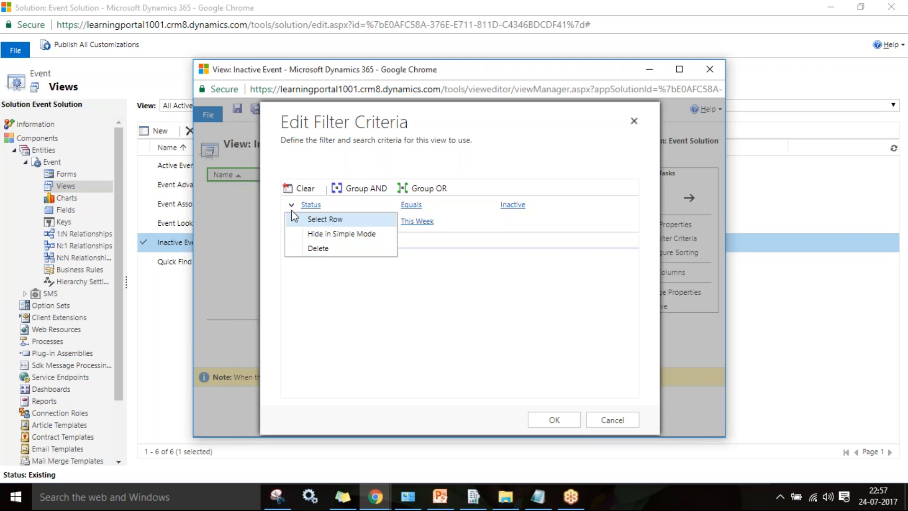
pyautogui.click(312, 222)
pyautogui.click(291, 223)
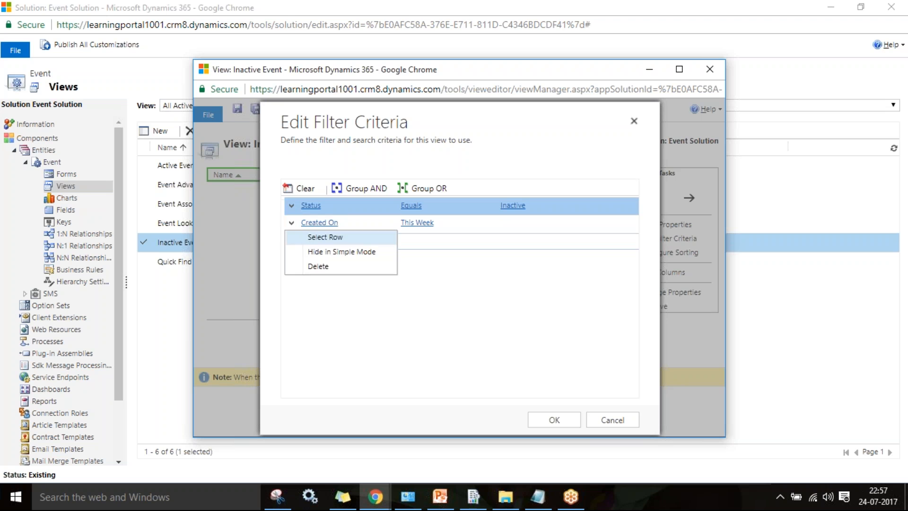
pyautogui.click(603, 348)
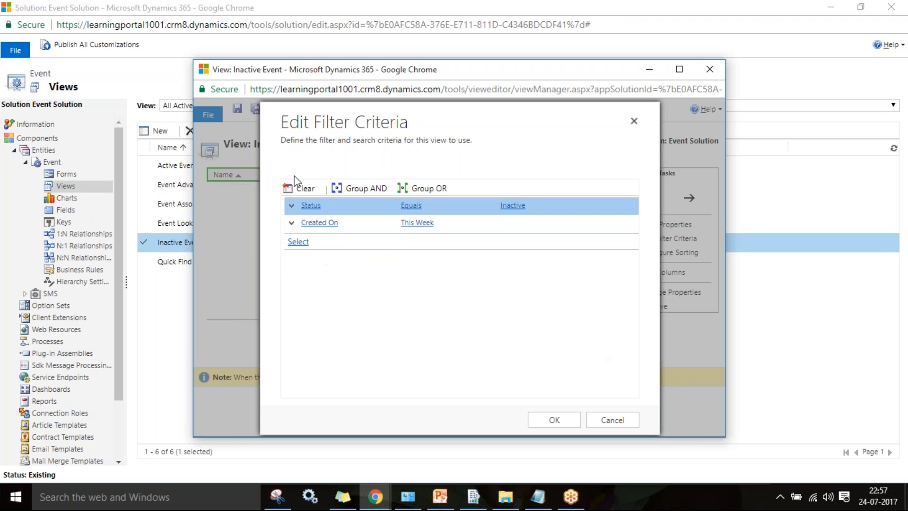
pyautogui.click(292, 226)
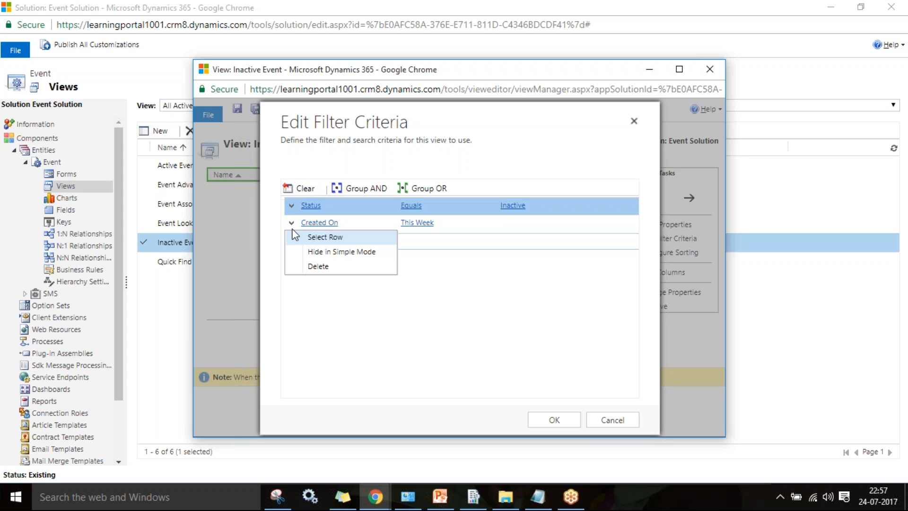
pyautogui.click(316, 238)
pyautogui.click(434, 188)
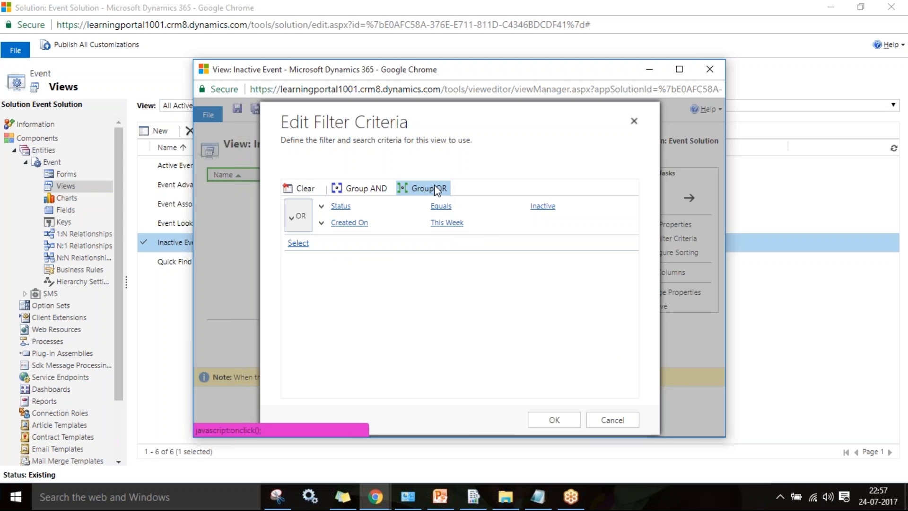
# - Ungroup the Status and Created On conditions
pyautogui.click(291, 216)
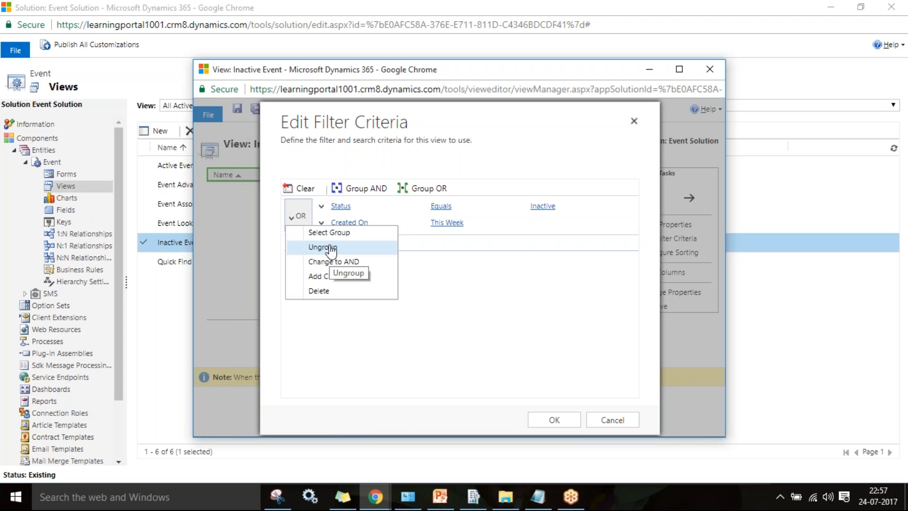
pyautogui.click(367, 253)
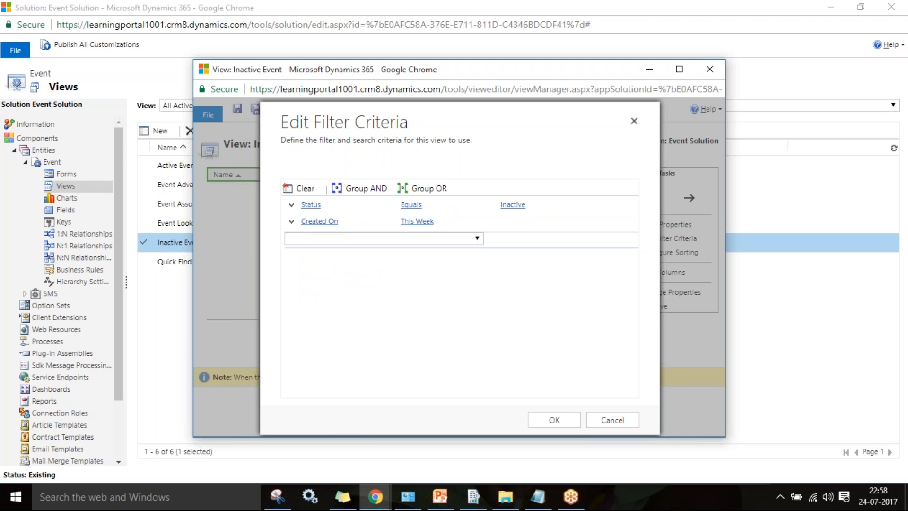
pyautogui.click(804, 13)
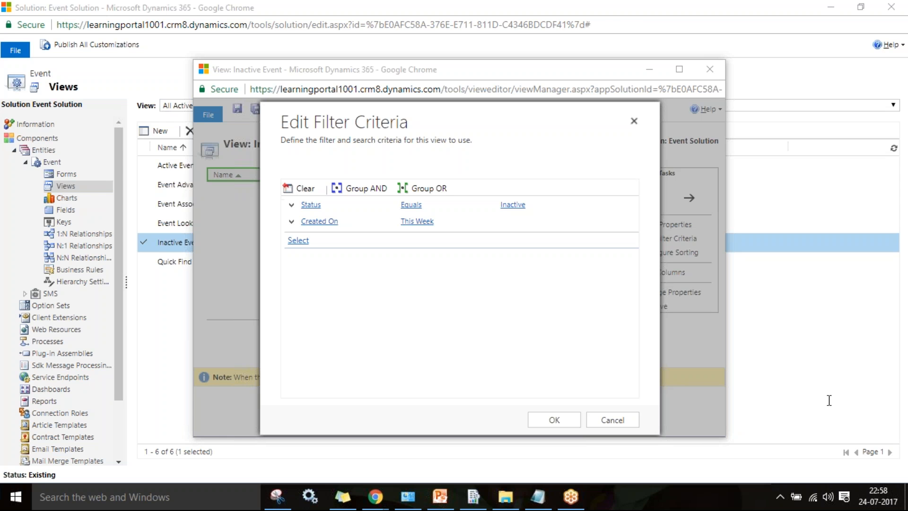
# - Regroup both condition rows under OR and apply the filter criteria
pyautogui.click(292, 206)
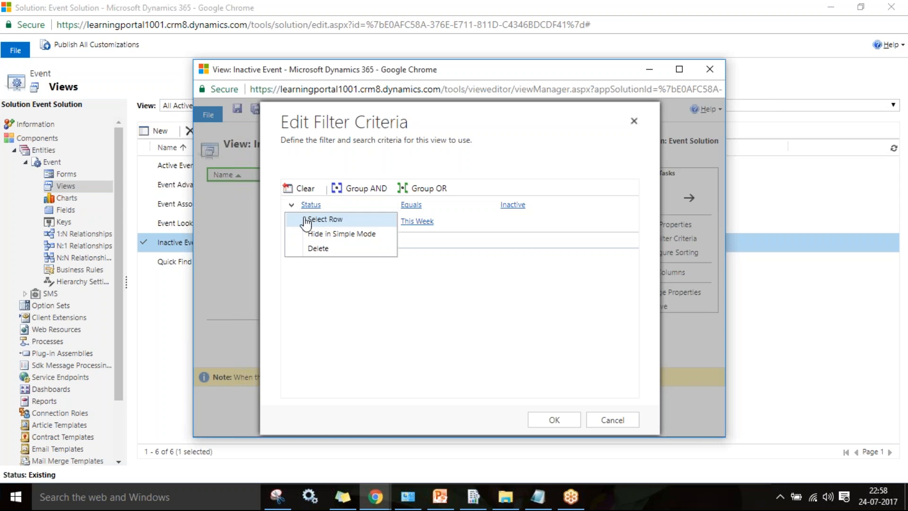
pyautogui.click(309, 217)
pyautogui.click(291, 223)
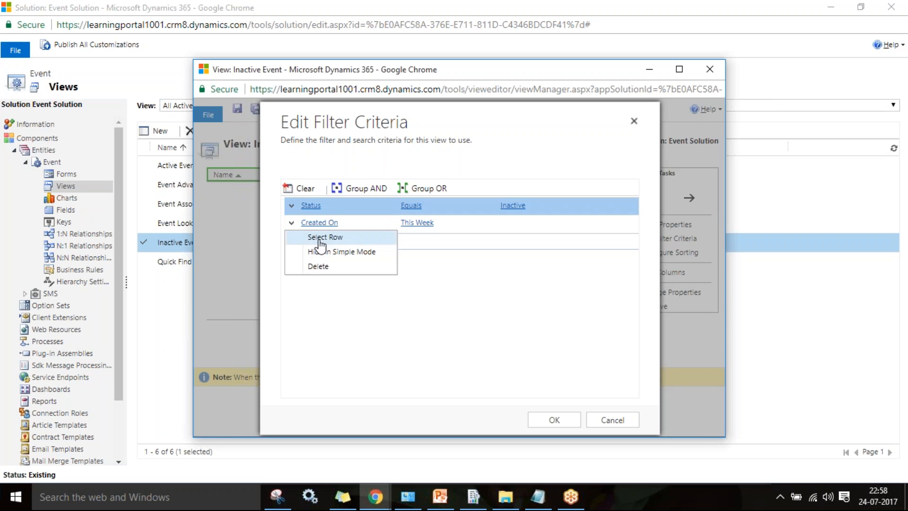
pyautogui.click(319, 240)
pyautogui.click(441, 186)
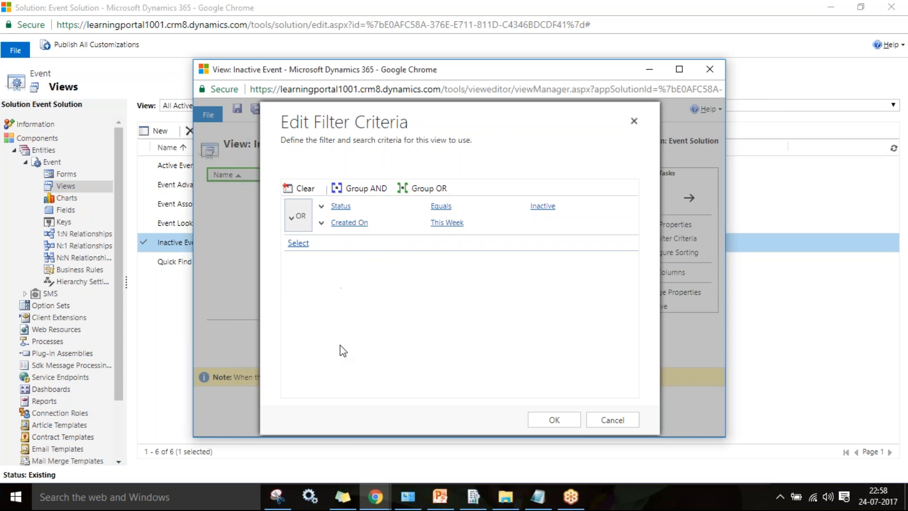
pyautogui.click(294, 217)
pyautogui.click(312, 234)
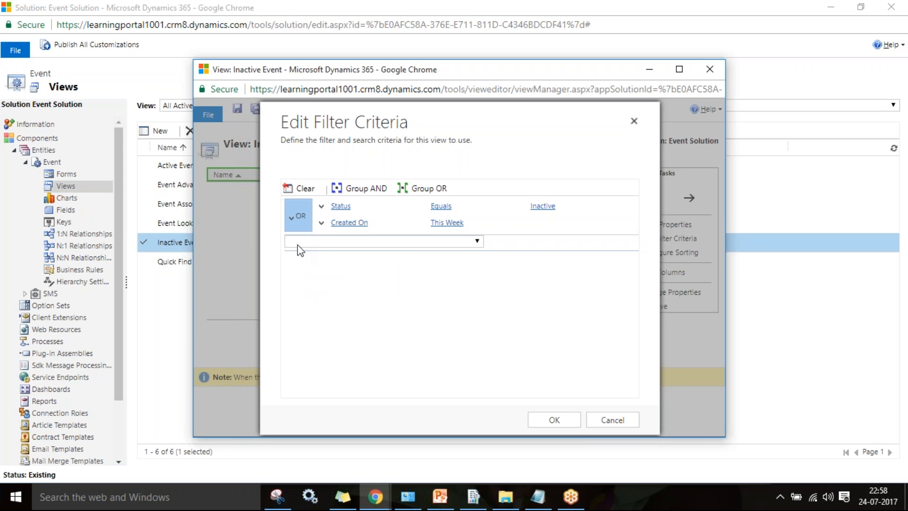
pyautogui.click(292, 217)
pyautogui.click(324, 231)
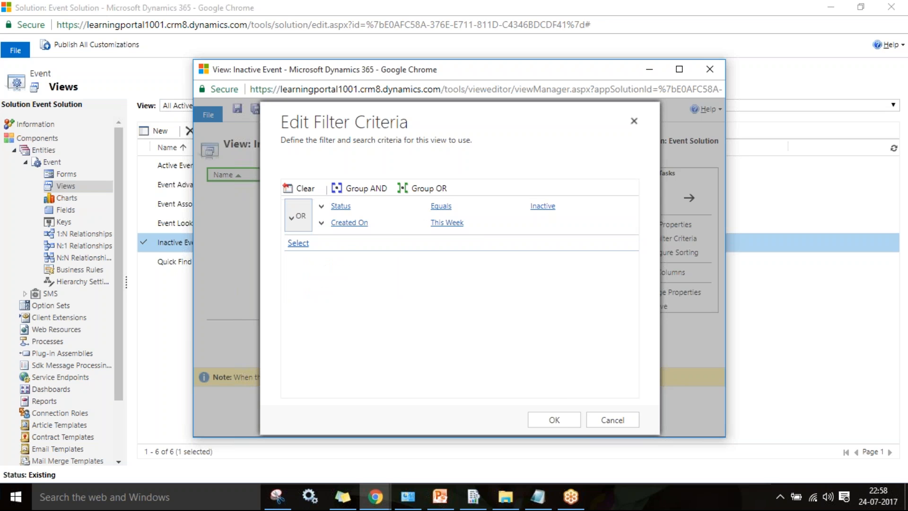
pyautogui.click(554, 420)
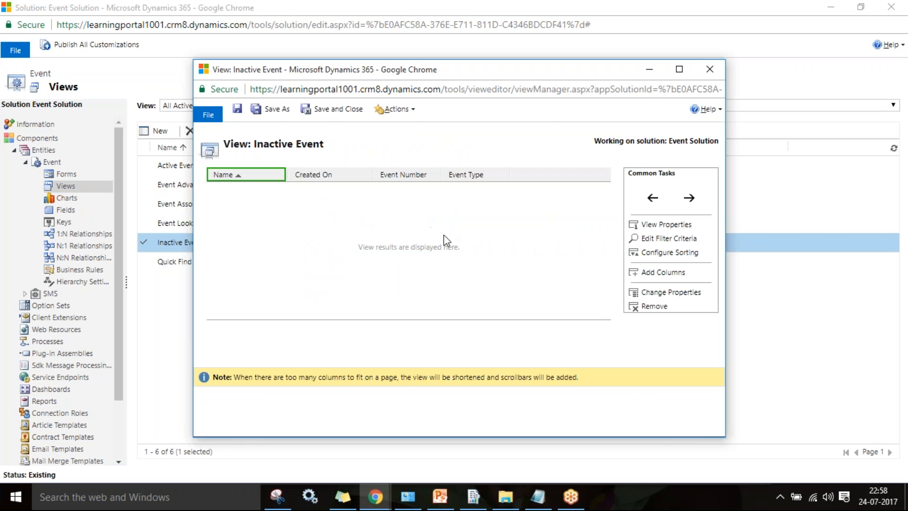
# - Save and close the Inactive Event view, then publish the Event entity customizations
pyautogui.click(329, 111)
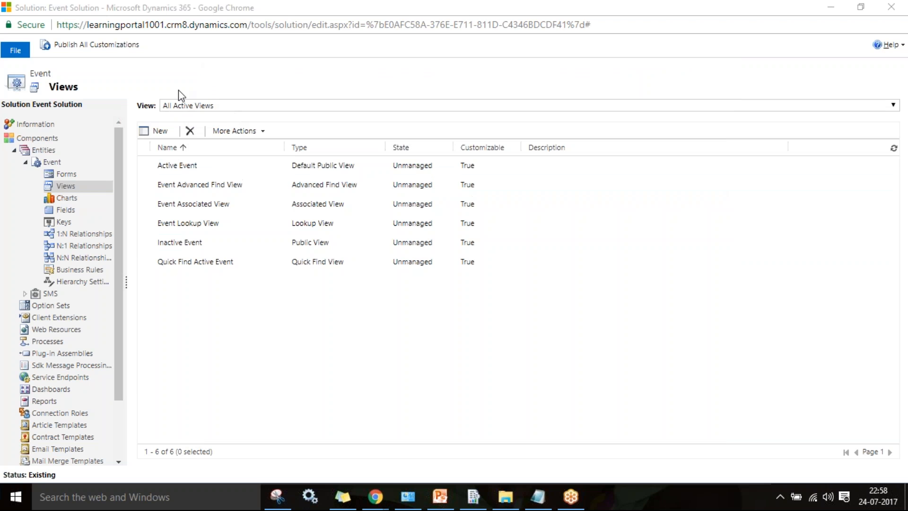
pyautogui.click(52, 161)
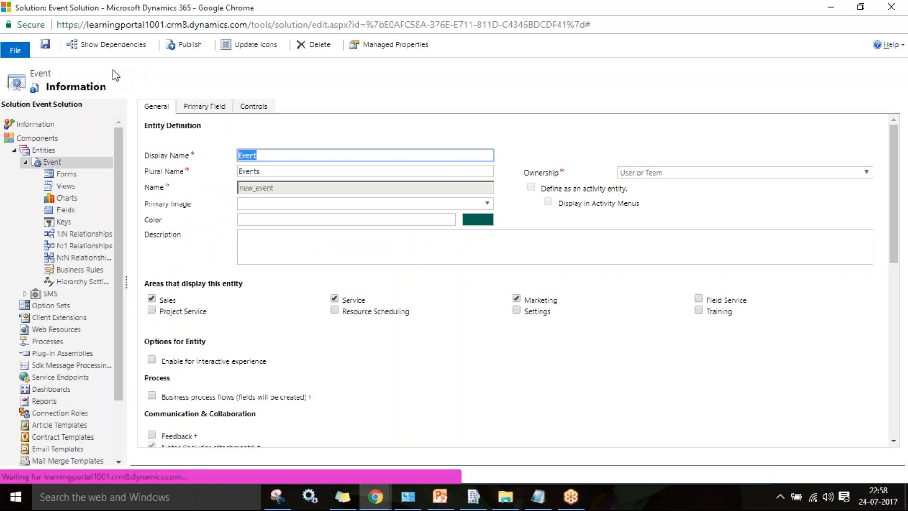
pyautogui.click(184, 47)
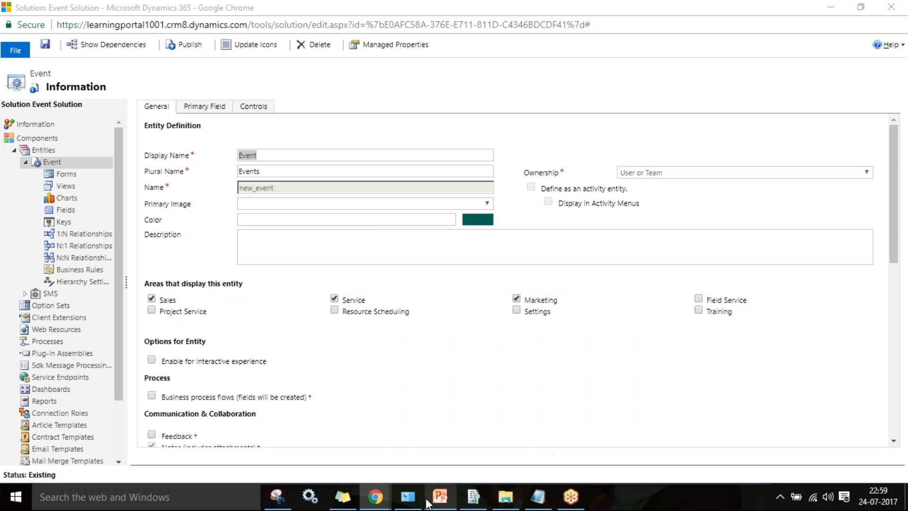
# - Reload the Events list window and dismiss the pending email warning
pyautogui.moveTo(378, 499)
pyautogui.click(290, 456)
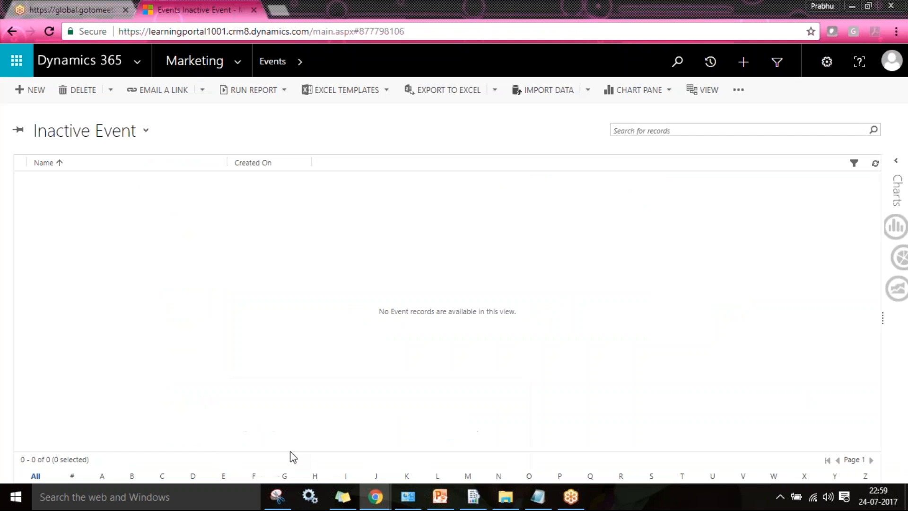
pyautogui.click(49, 32)
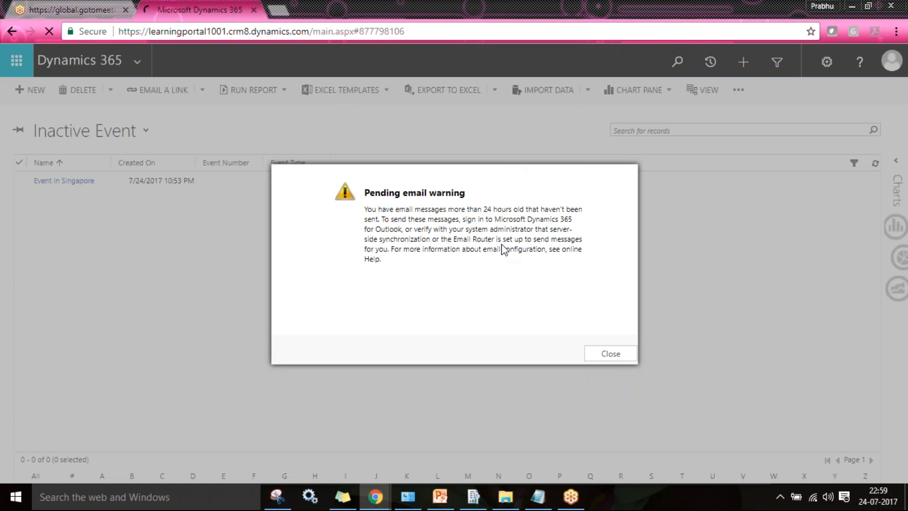
pyautogui.click(610, 353)
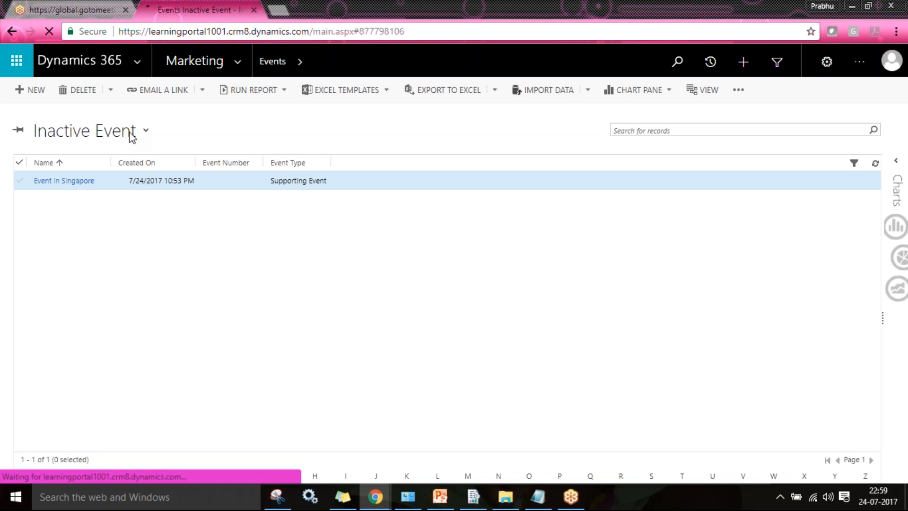
# - Switch the Events list between the Active Event and Inactive Event views
pyautogui.click(101, 135)
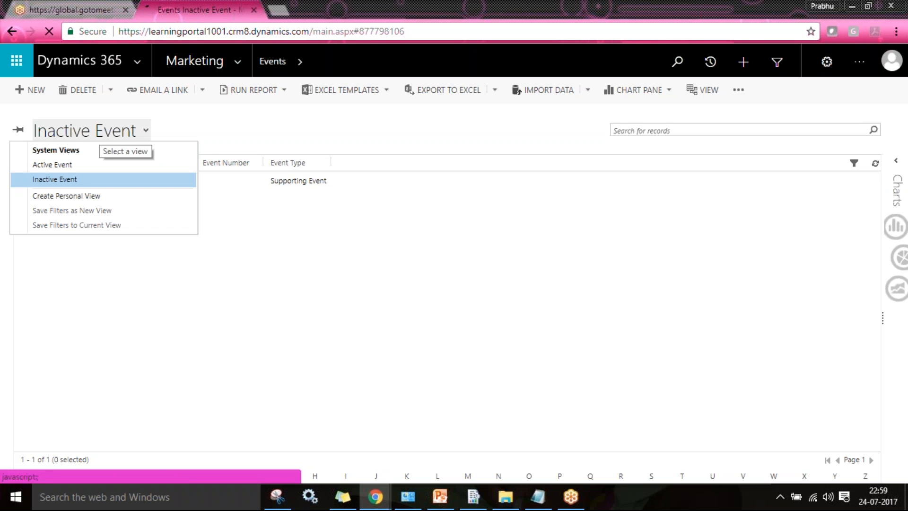
pyautogui.click(64, 164)
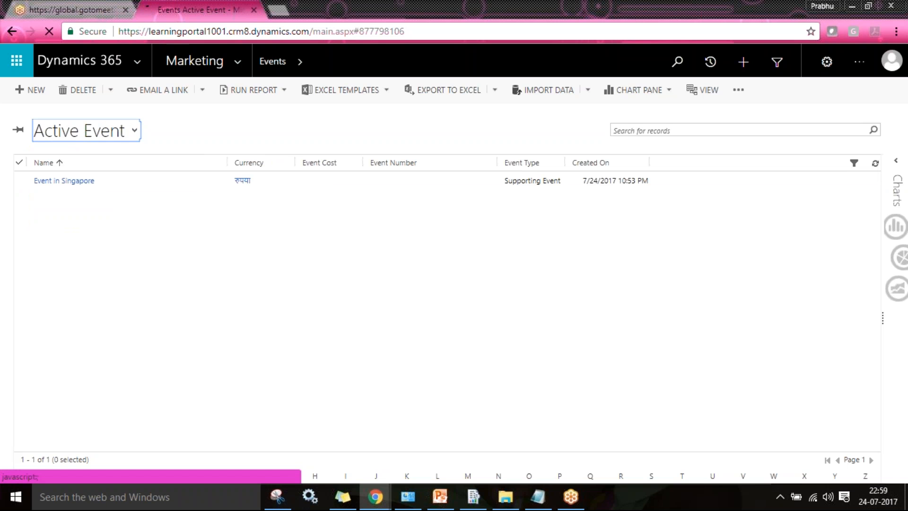
pyautogui.click(90, 134)
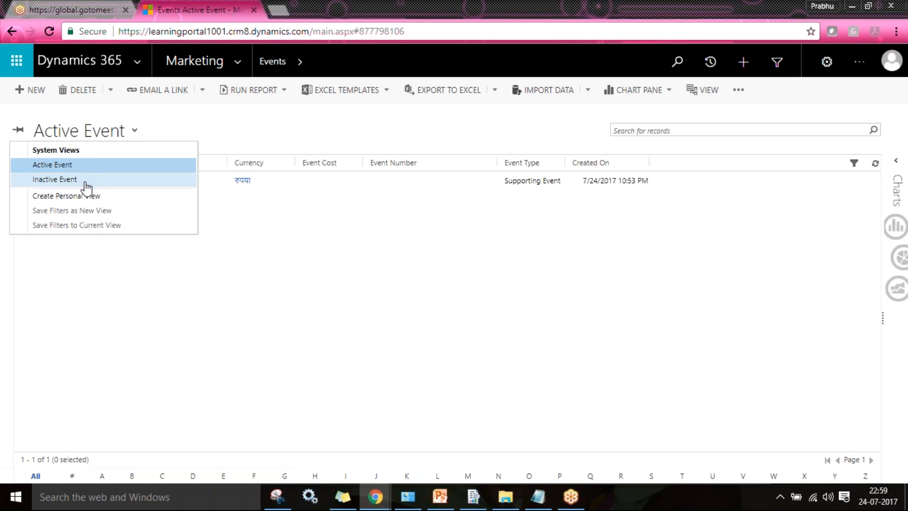
pyautogui.click(86, 182)
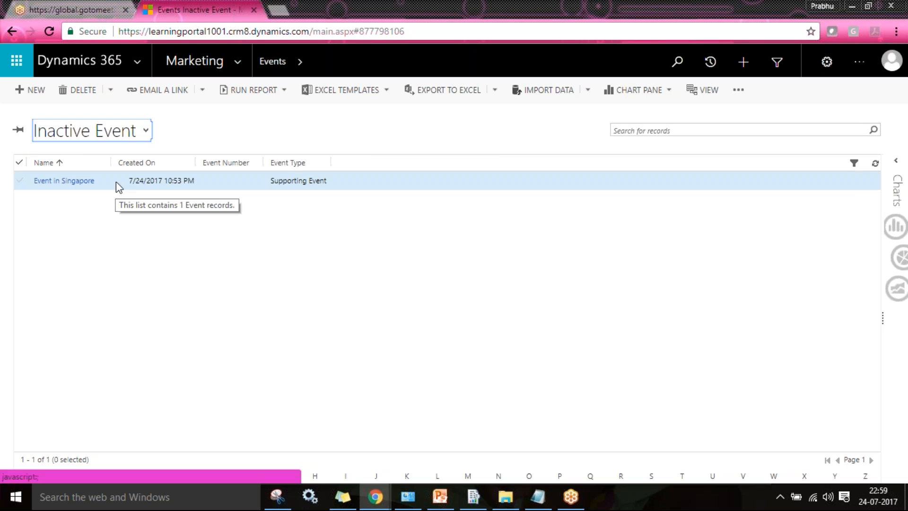
pyautogui.click(122, 138)
pyautogui.click(81, 168)
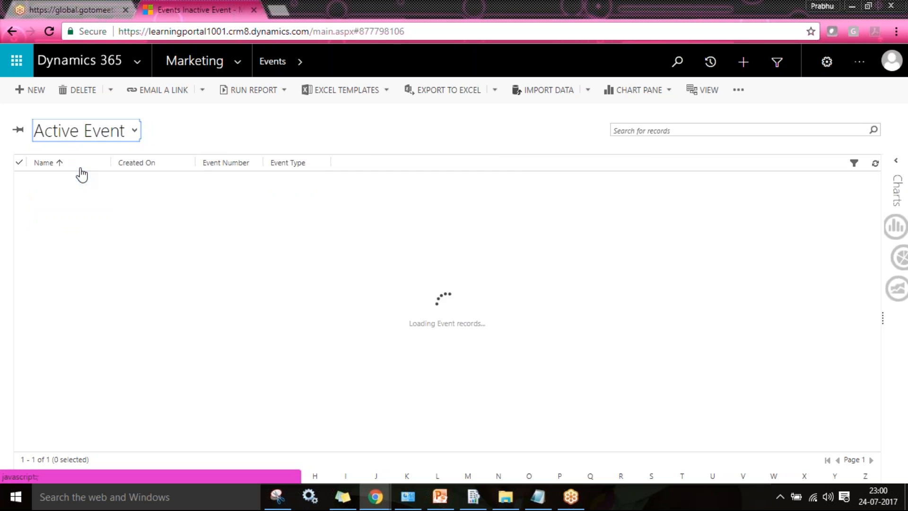
pyautogui.click(103, 128)
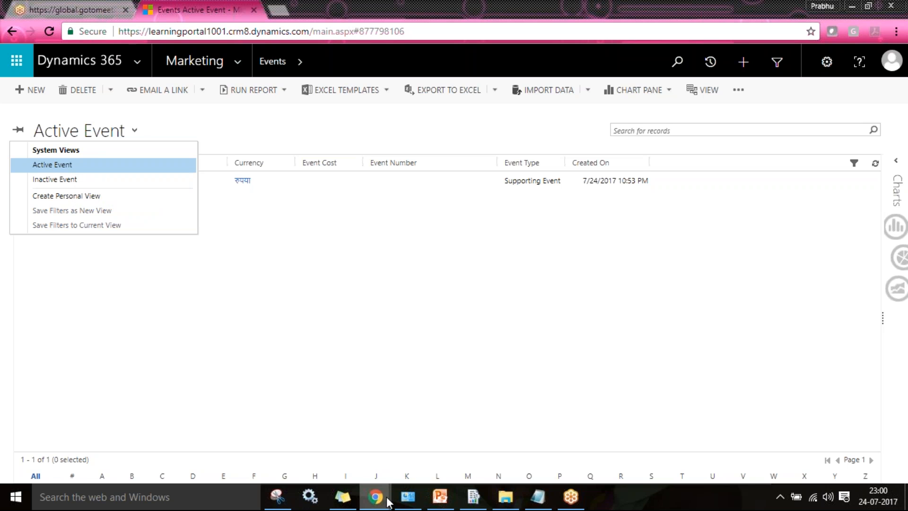
# - Save a copy of the Active Event view as 'My Active Event'
pyautogui.moveTo(375, 496)
pyautogui.click(465, 446)
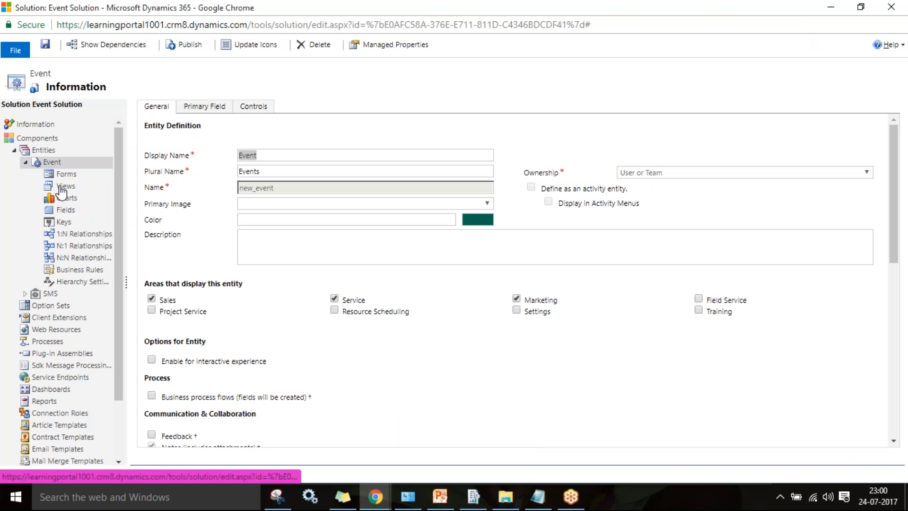
pyautogui.click(64, 186)
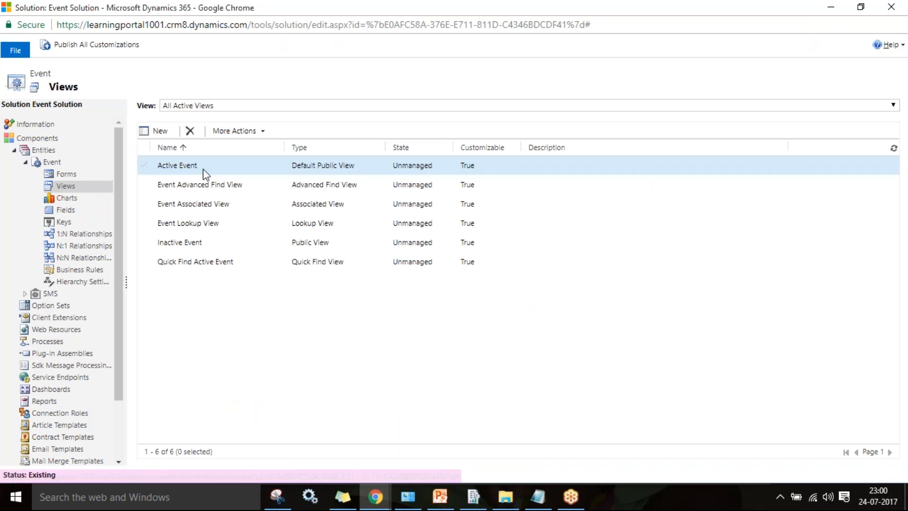
pyautogui.doubleClick(203, 170)
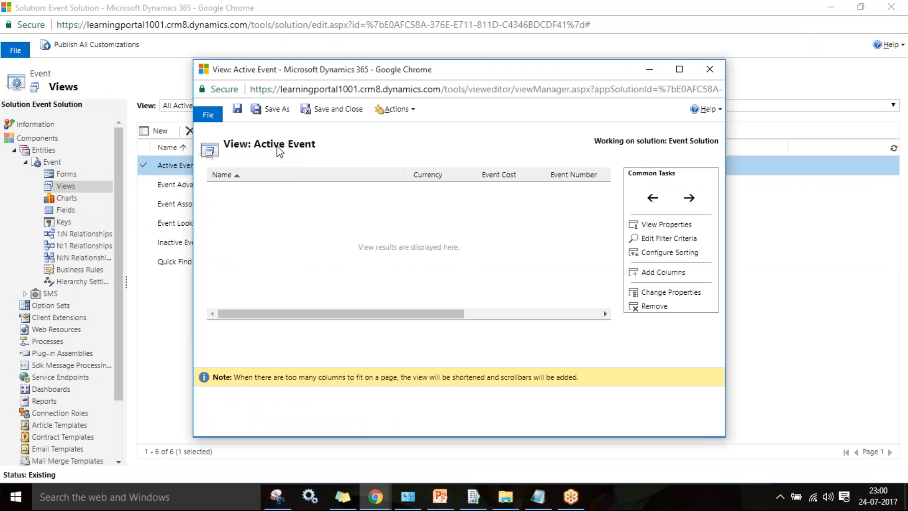
pyautogui.click(272, 112)
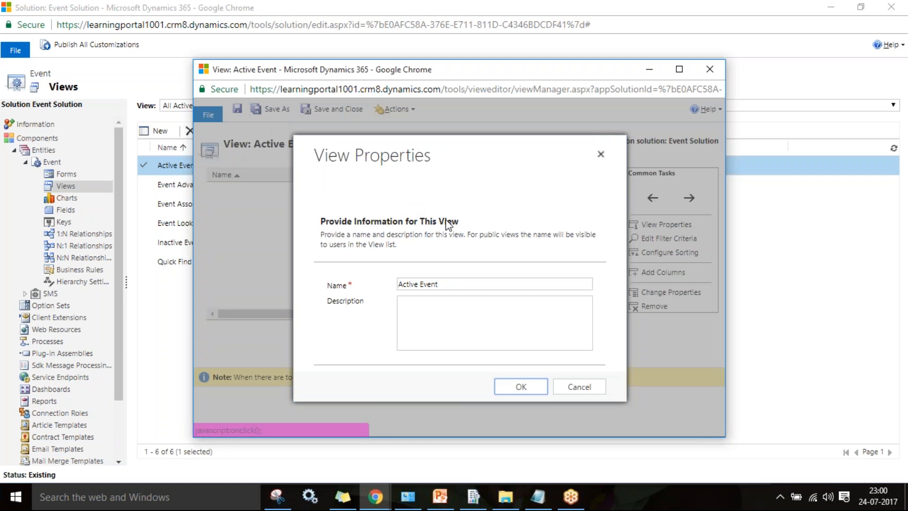
pyautogui.click(495, 283)
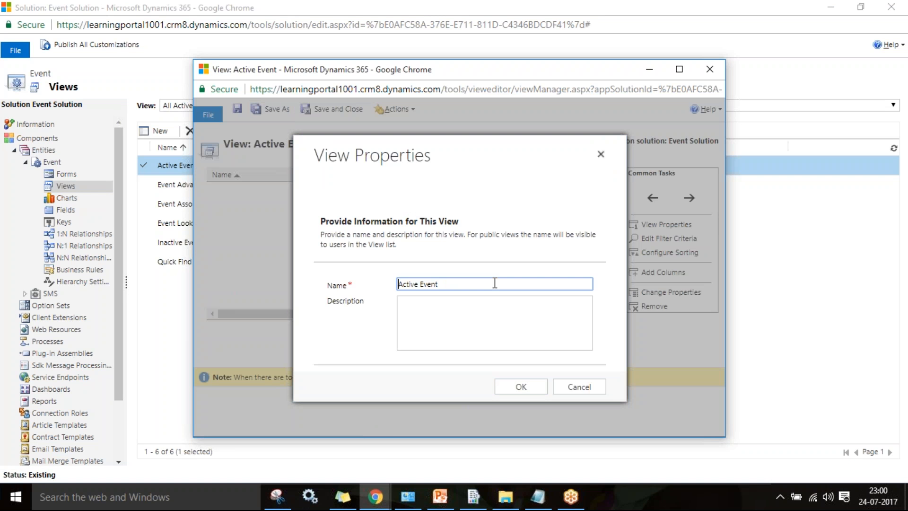
pyautogui.write('My')
pyautogui.click(521, 396)
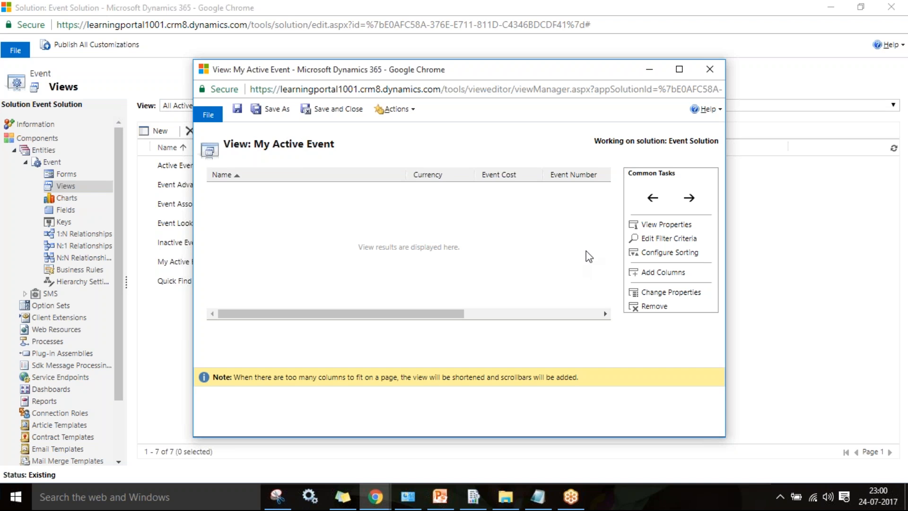
# - Add a Created By equals current user clause to the filter and delete the Created On clause
pyautogui.click(667, 238)
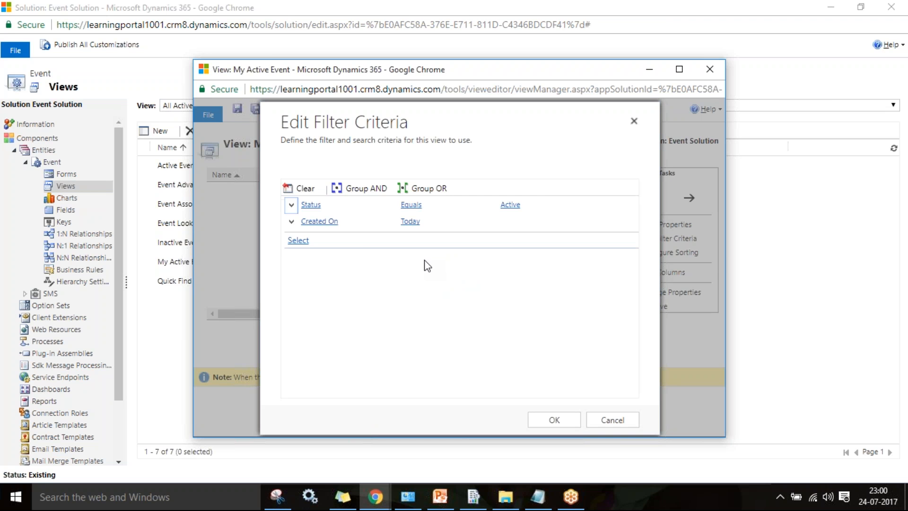
pyautogui.click(345, 240)
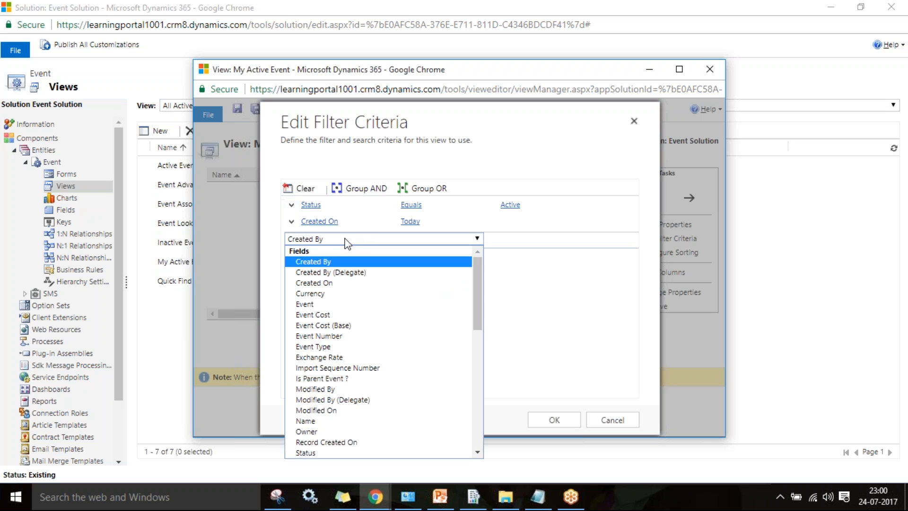
pyautogui.click(345, 239)
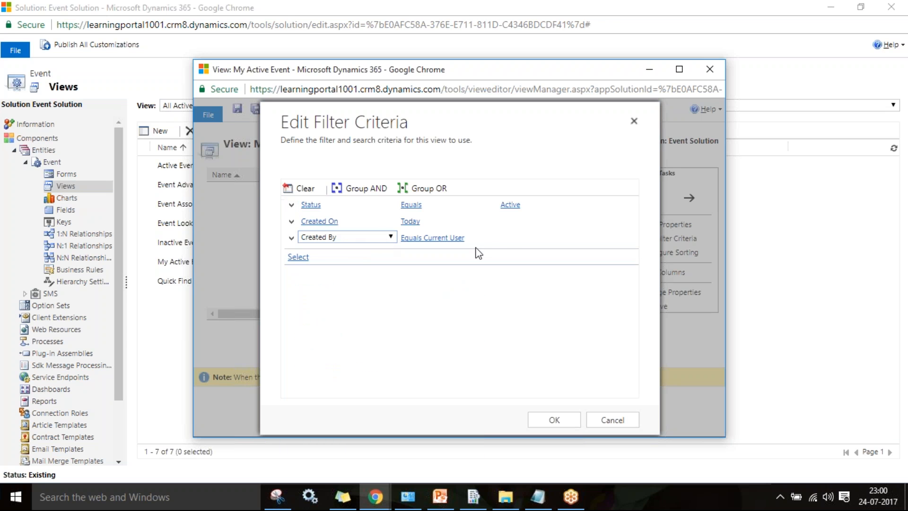
pyautogui.moveTo(456, 239)
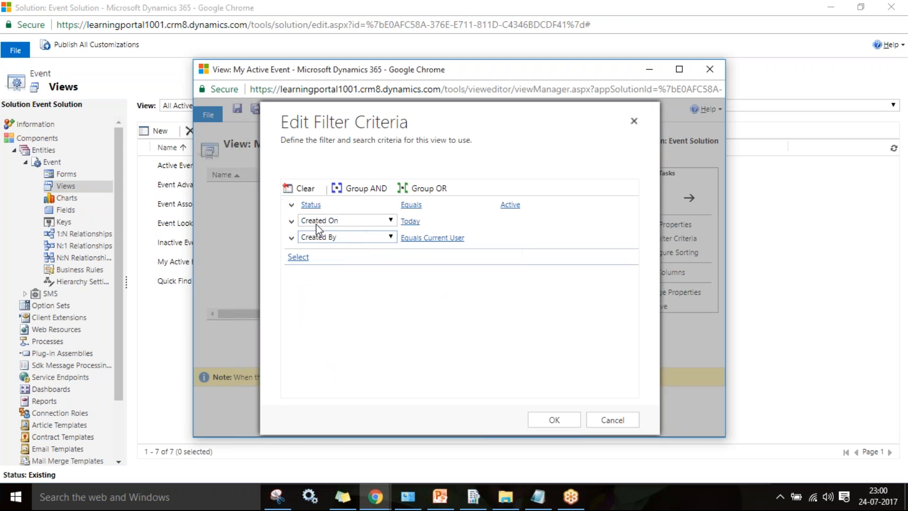
pyautogui.click(291, 238)
pyautogui.click(318, 265)
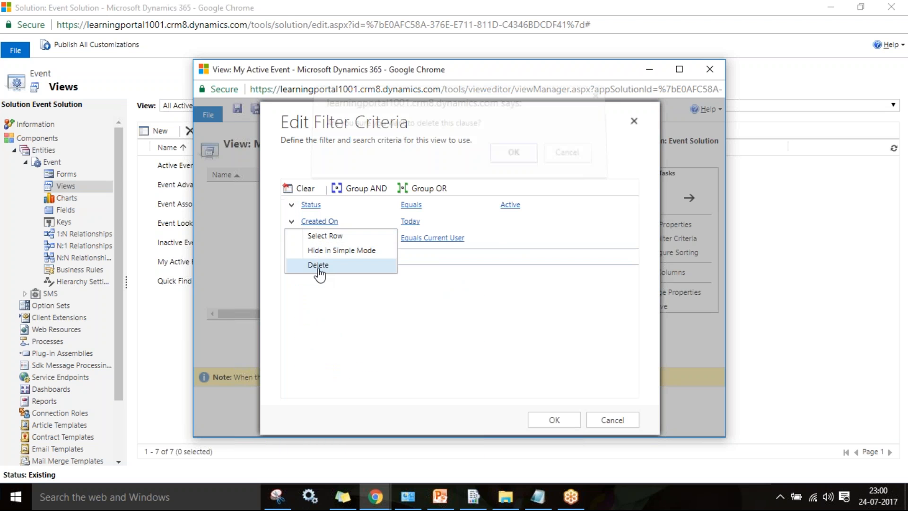
pyautogui.click(505, 162)
# - Check the signed-in user in the Events window, then accept the filter and save the view
pyautogui.moveTo(461, 227)
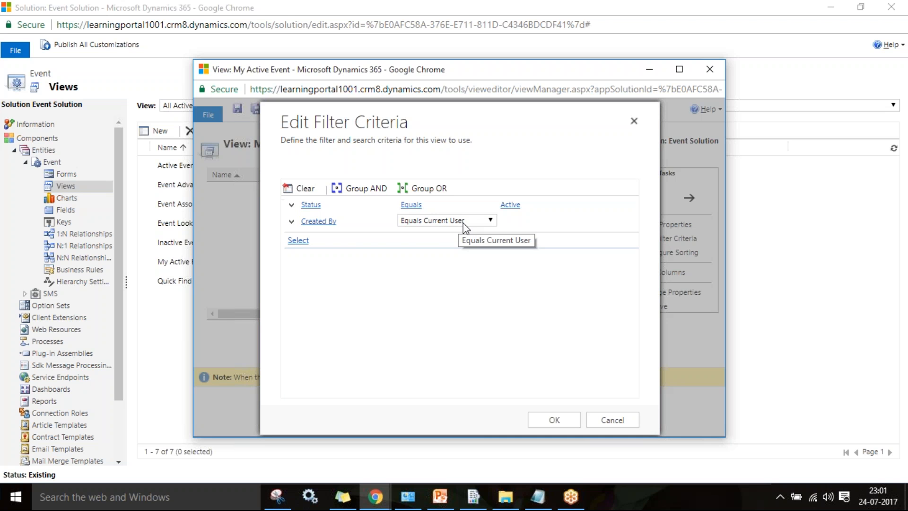
pyautogui.click(375, 495)
pyautogui.click(308, 471)
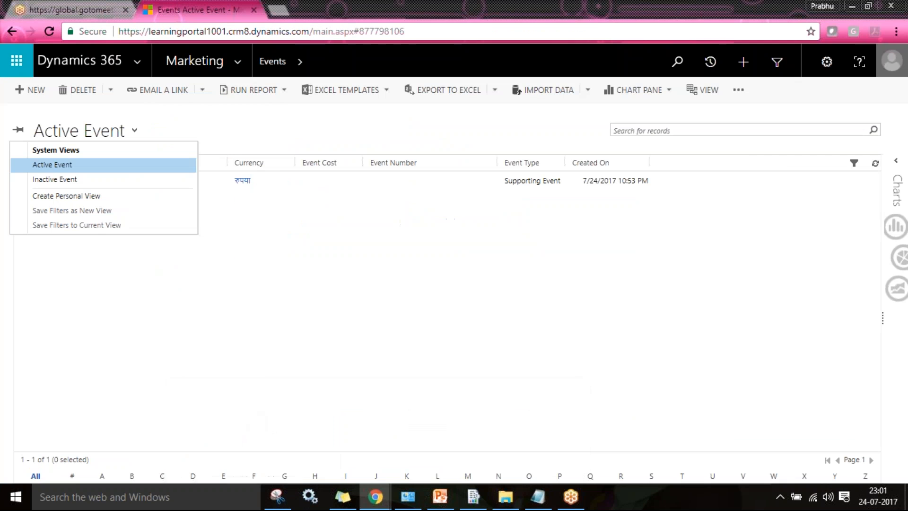
pyautogui.click(892, 60)
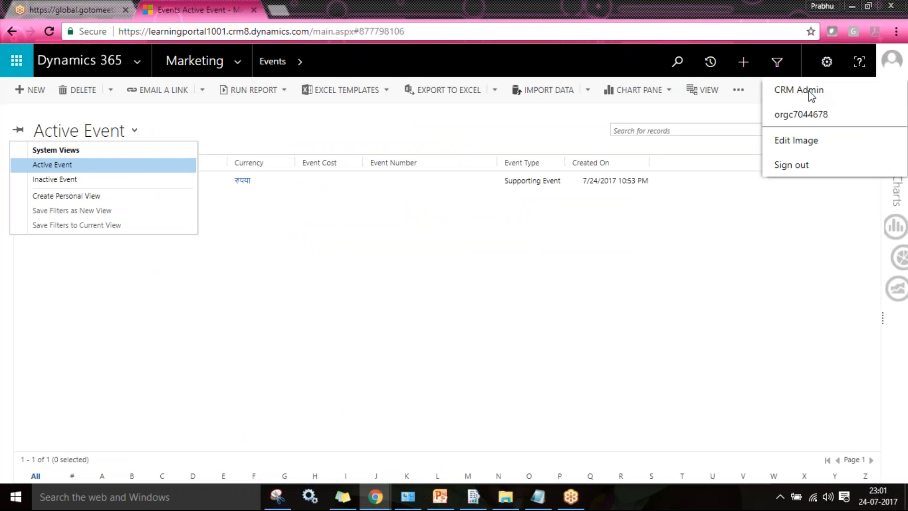
pyautogui.hotkey('alt', 'Tab')
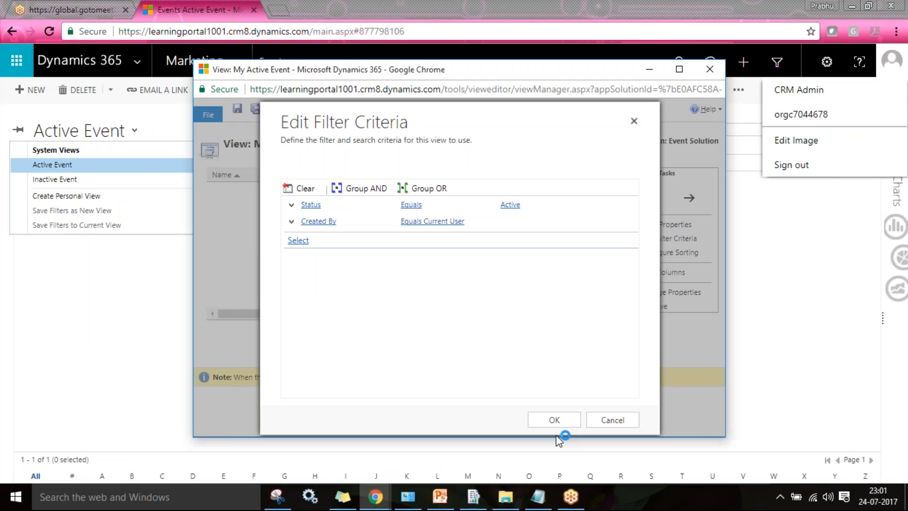
pyautogui.click(554, 420)
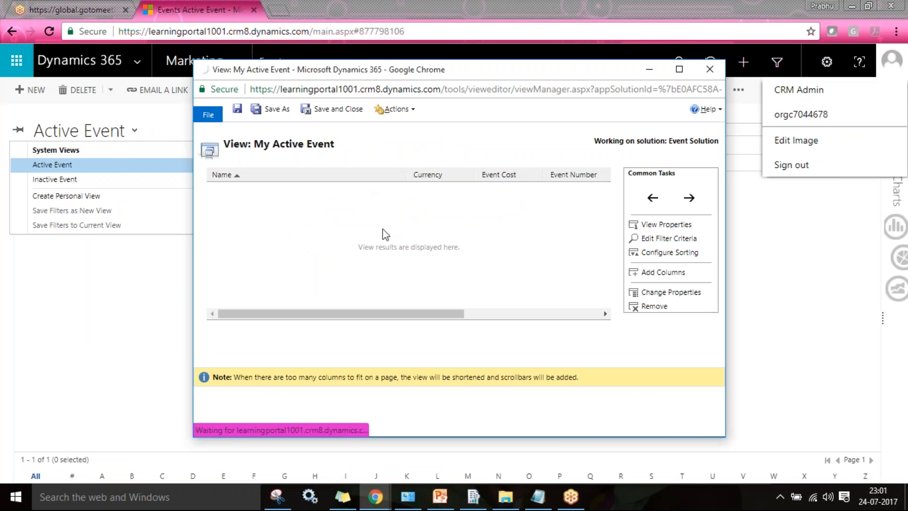
pyautogui.click(348, 113)
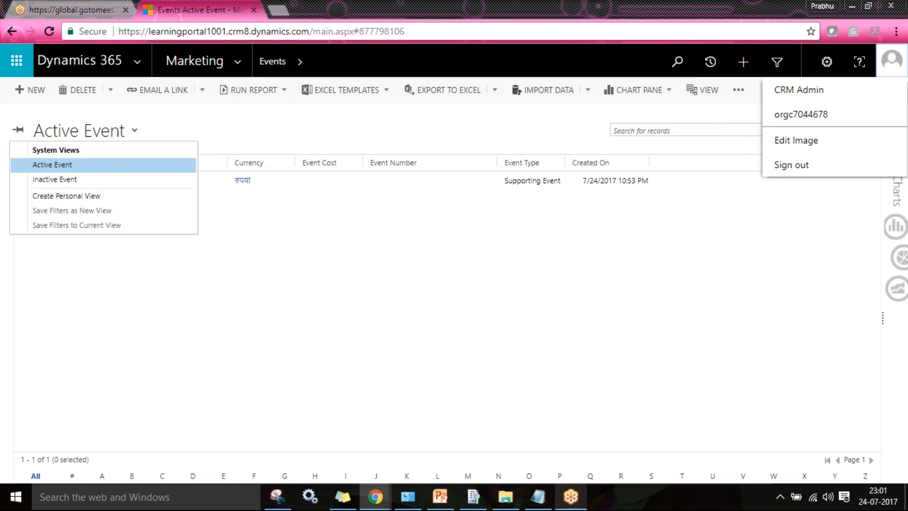
# - Publish the Event entity customizations from the solution window
pyautogui.moveTo(381, 501)
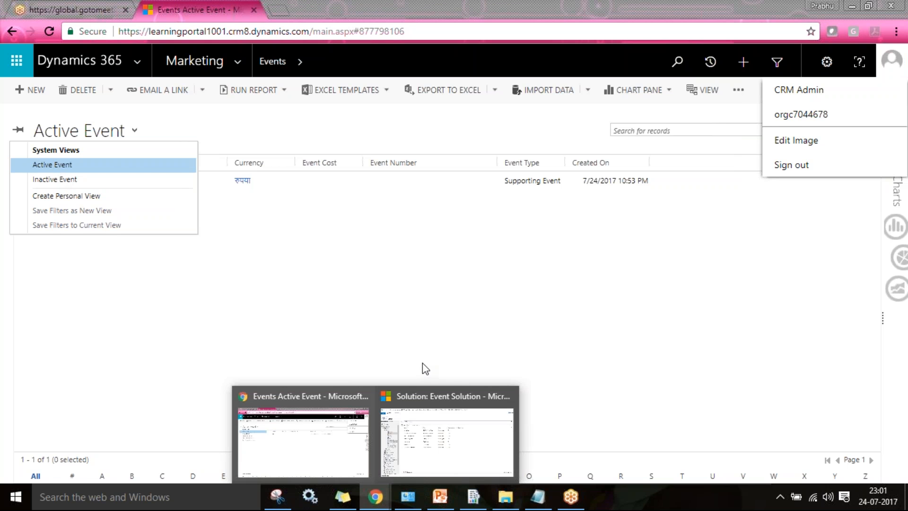
pyautogui.click(472, 436)
pyautogui.click(55, 163)
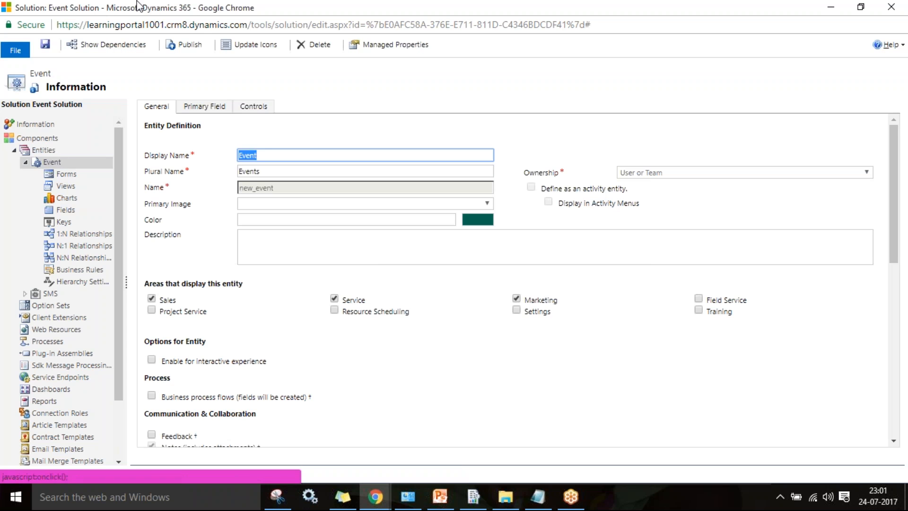
pyautogui.click(201, 46)
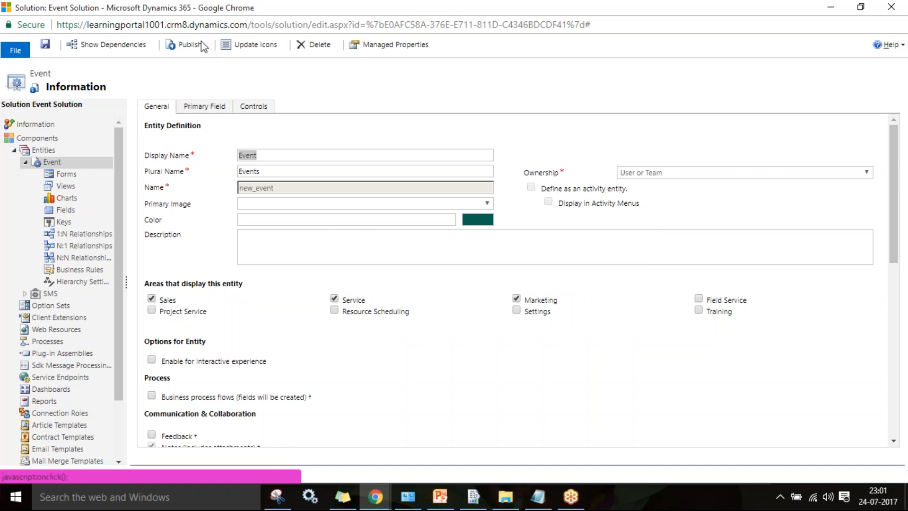
# - Return to the Events list window and reload the page
pyautogui.hotkey('alt', 'Tab')
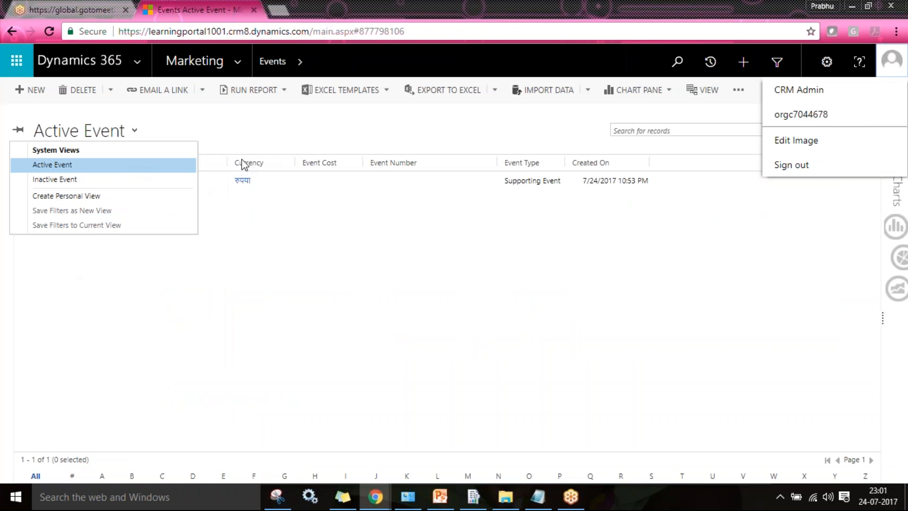
pyautogui.press('Escape')
pyautogui.press('F5')
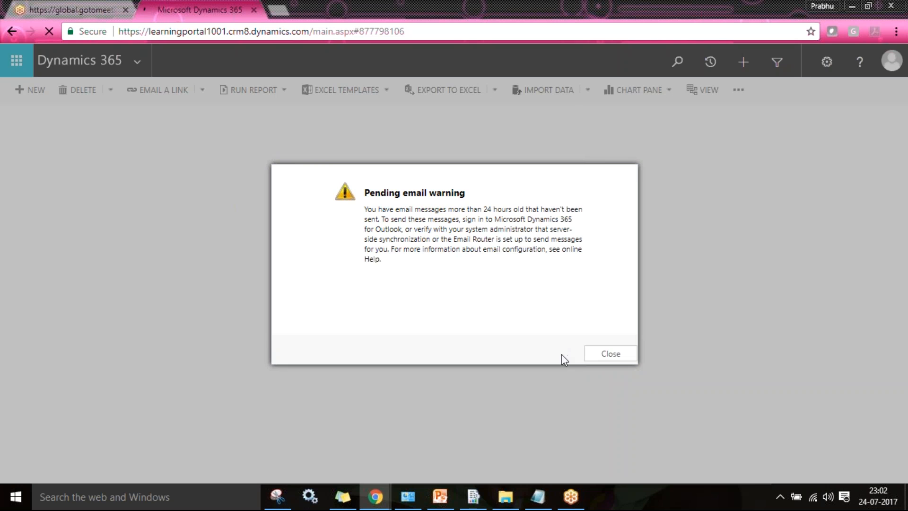
# - Dismiss the pending email warning, show the My Active Event view, and select Event in Singapore
pyautogui.click(610, 356)
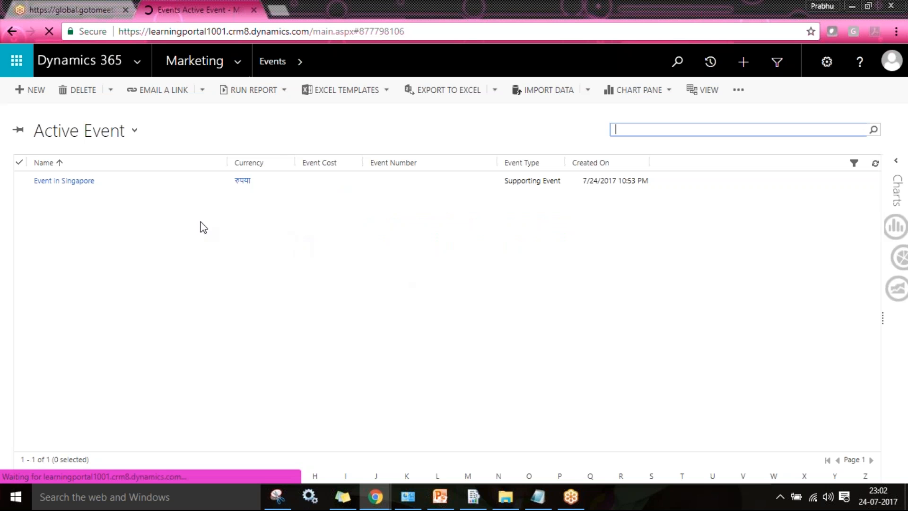
pyautogui.click(95, 131)
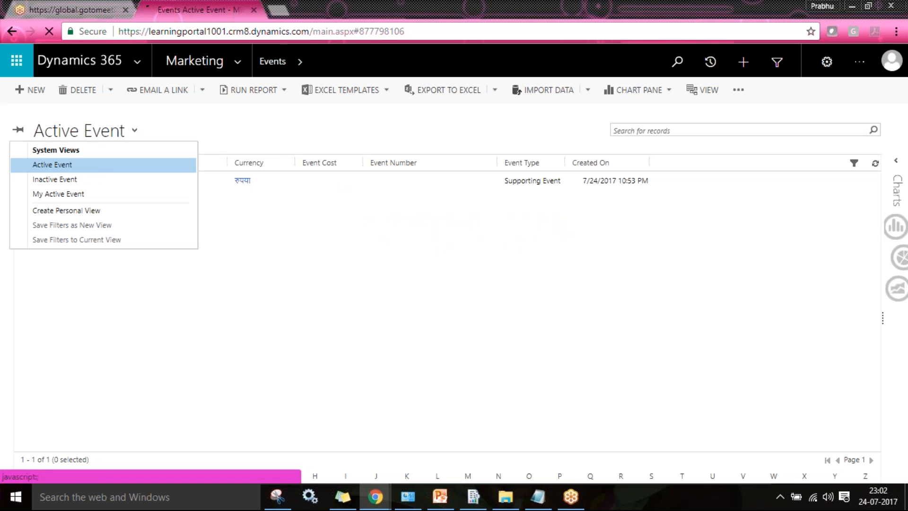
pyautogui.click(73, 196)
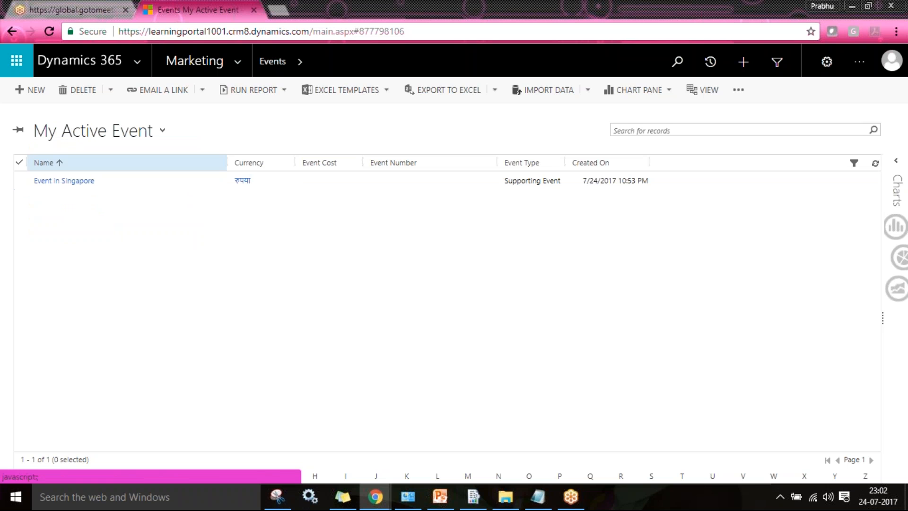
pyautogui.click(154, 181)
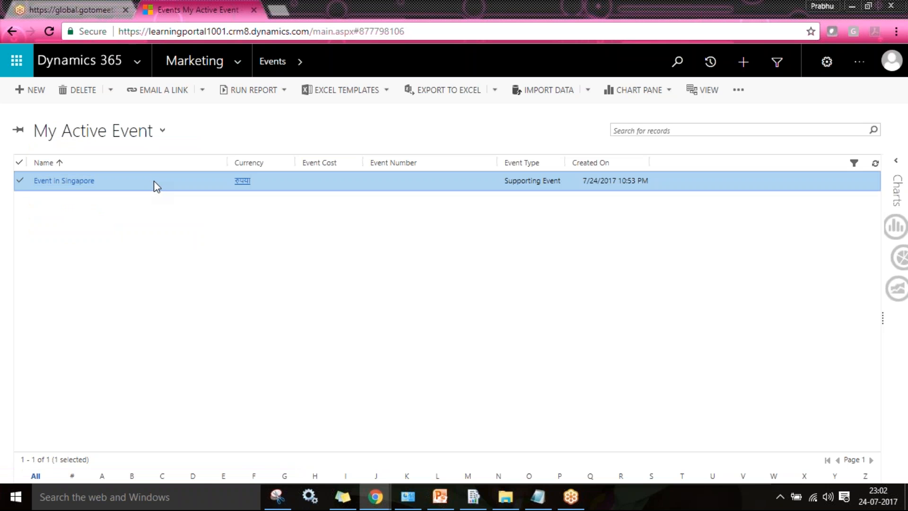
# - Open Event in Singapore, set its Owner to another user, and save the record
pyautogui.doubleClick(154, 180)
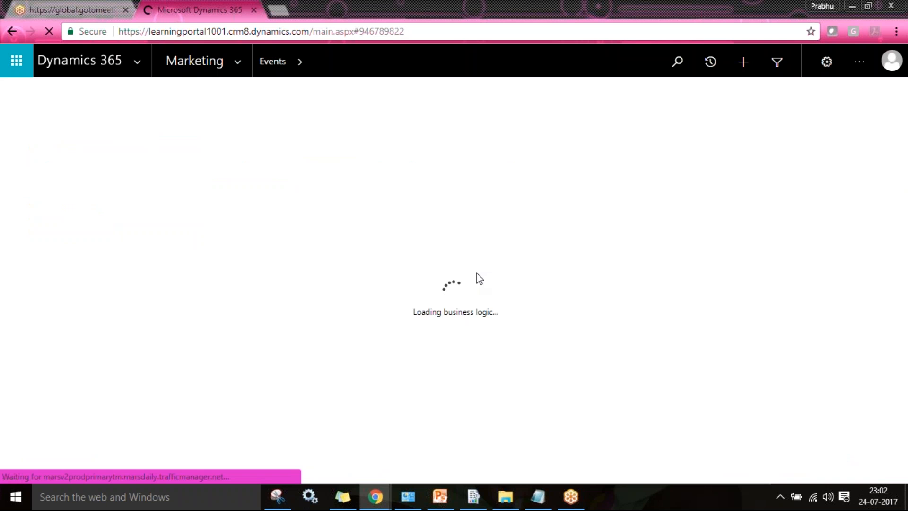
pyautogui.click(254, 198)
pyautogui.write('vikr')
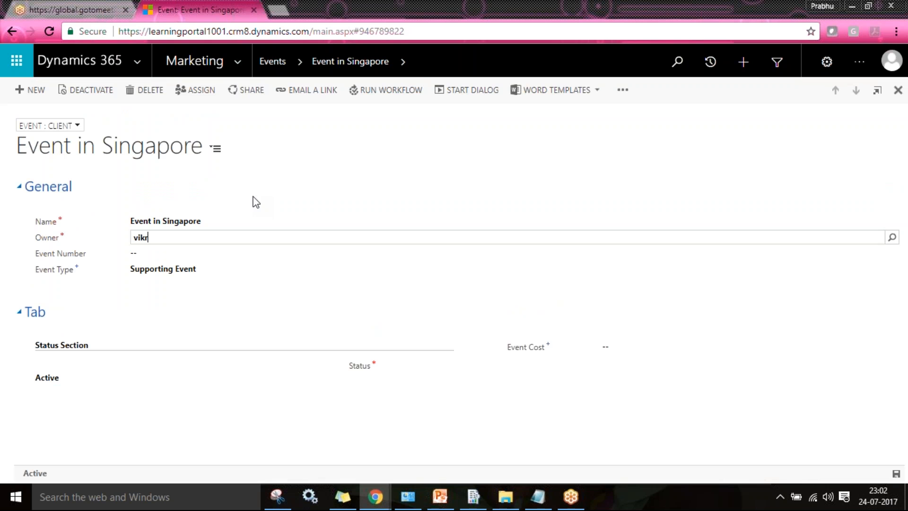
pyautogui.press('Tab')
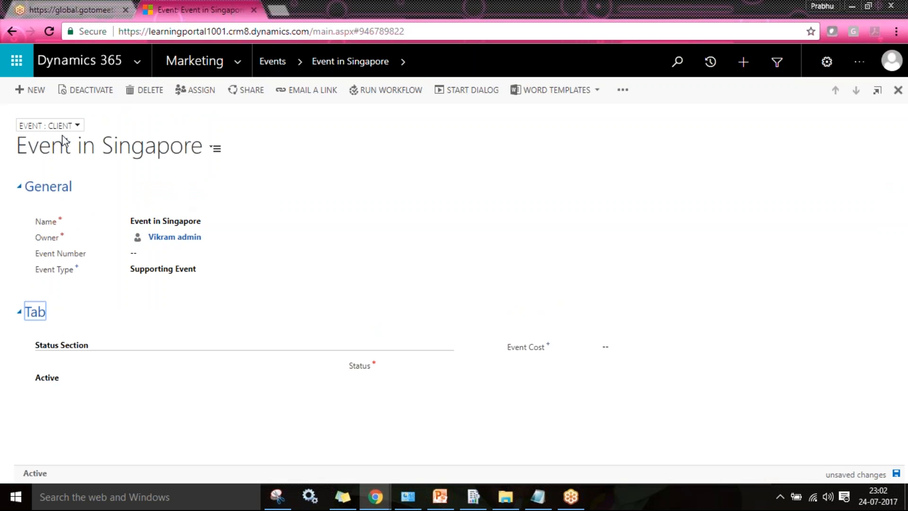
pyautogui.hotkey('ctrl', 's')
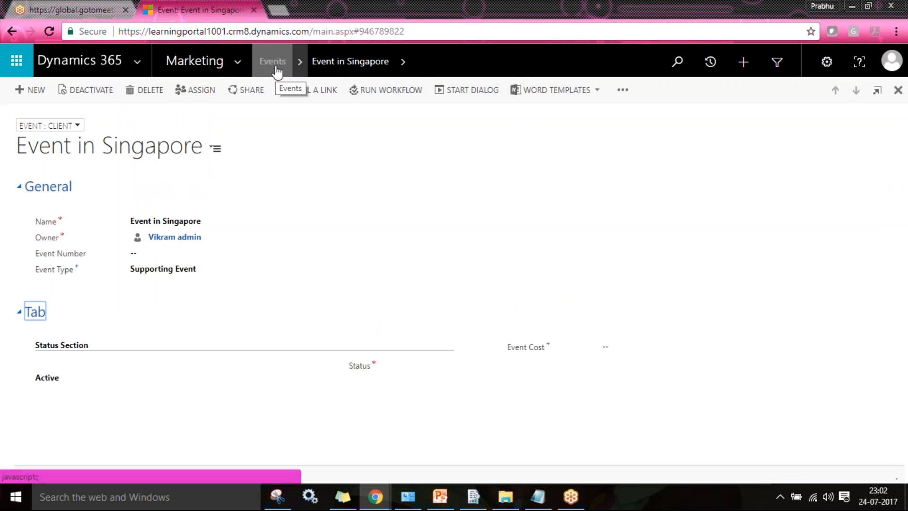
# - Go back to the refreshed Events list and switch to the Active Event view
pyautogui.click(274, 64)
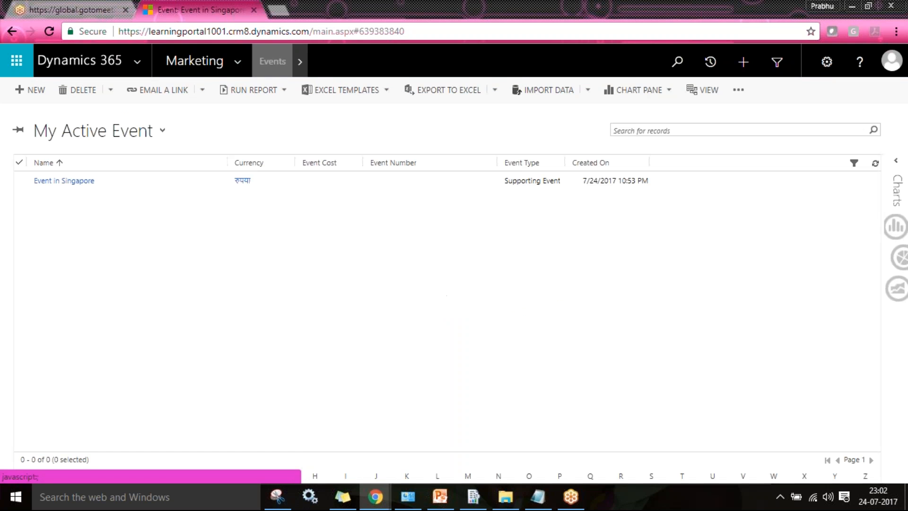
pyautogui.click(875, 163)
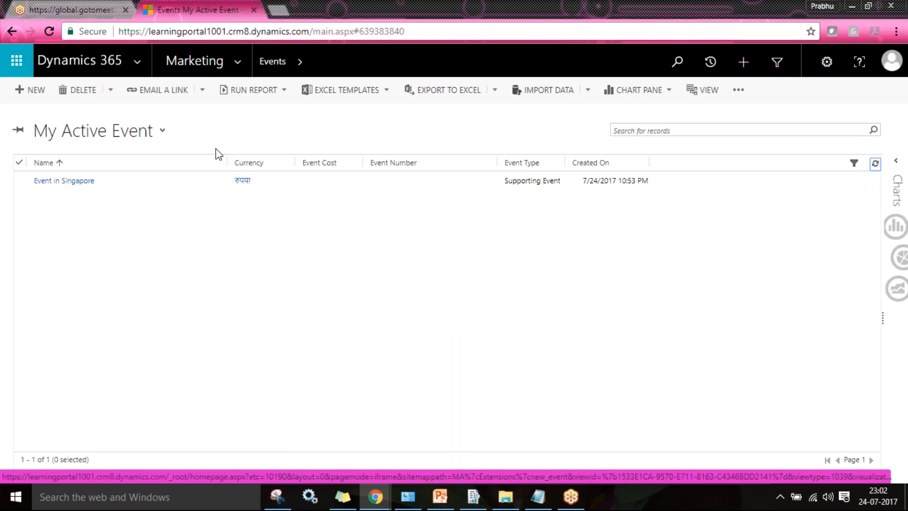
pyautogui.click(113, 143)
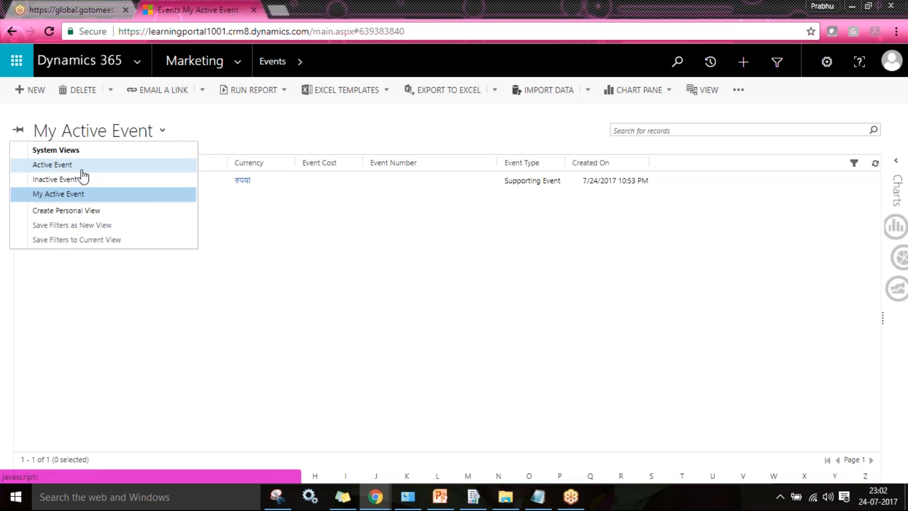
pyautogui.click(76, 165)
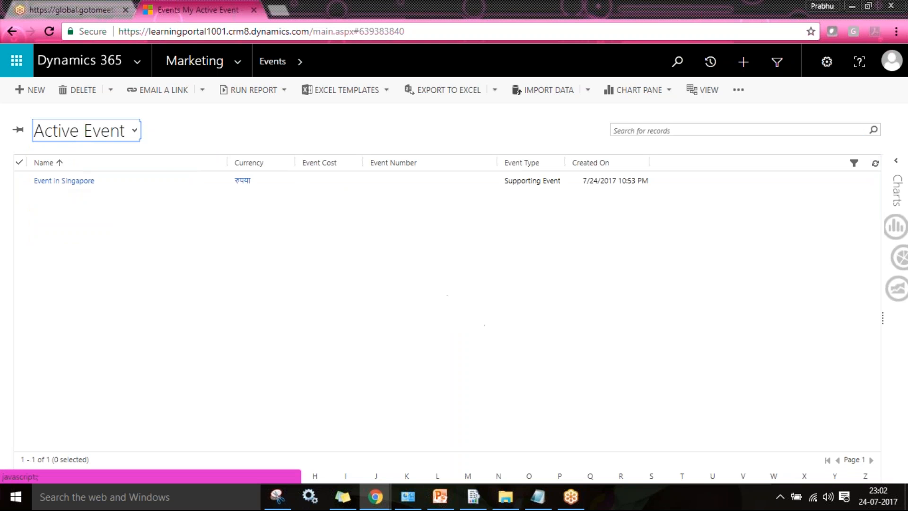
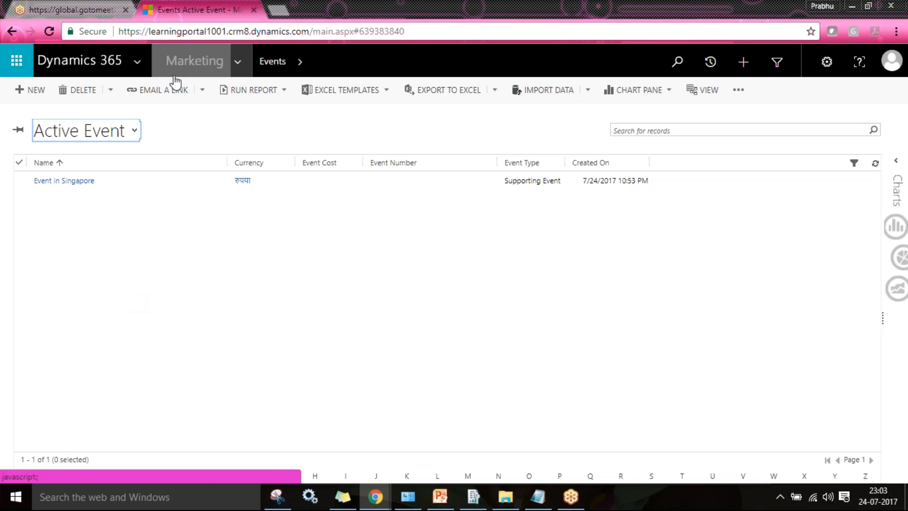
# - Bring the Event Solution window forward and list its entities, Event and SMS
pyautogui.click(373, 501)
pyautogui.click(453, 443)
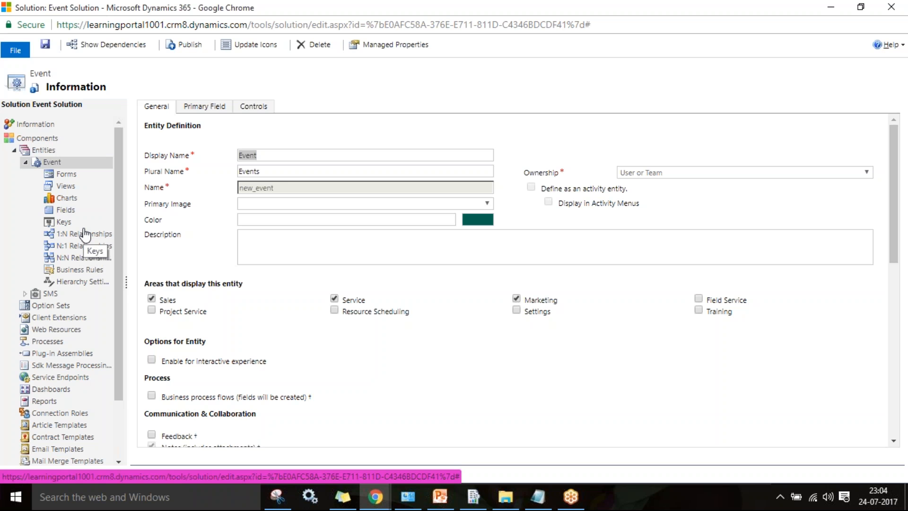
pyautogui.click(45, 150)
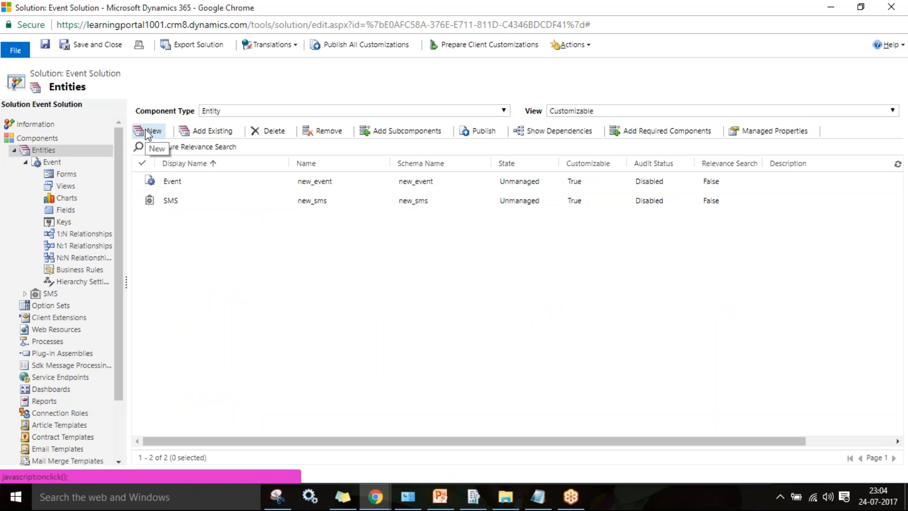
# - Create the 'Event Registration' entity (new_eventregistration), shown in the Sales area, and save it
pyautogui.click(147, 132)
pyautogui.write('Ev')
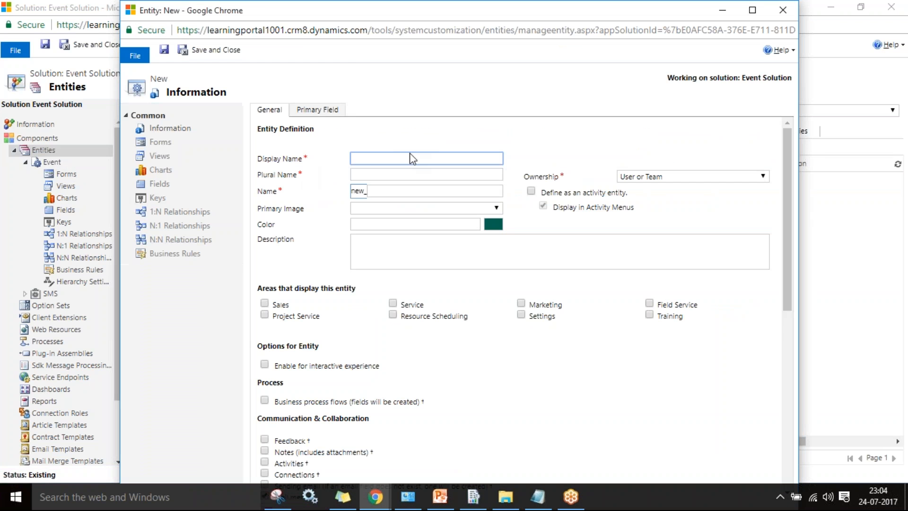
pyautogui.write('ent Registration')
pyautogui.press('Tab')
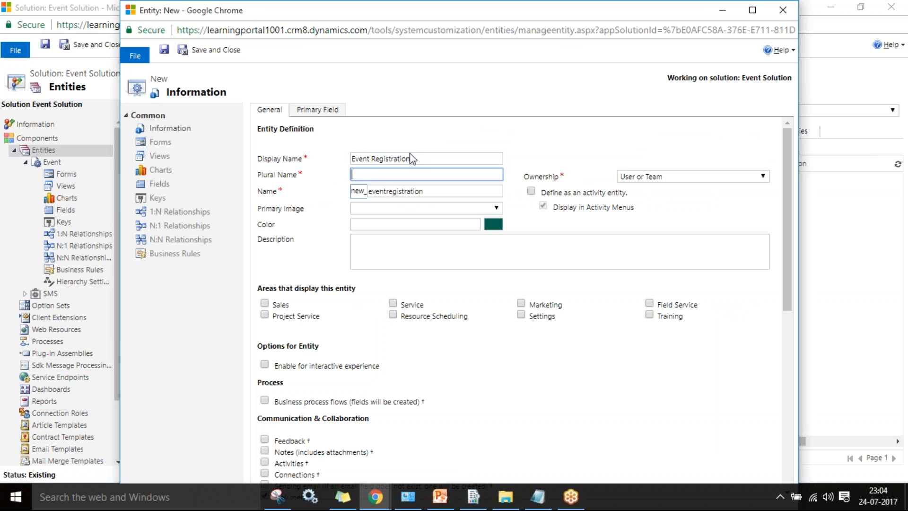
pyautogui.write('Event Registration')
pyautogui.press('Tab')
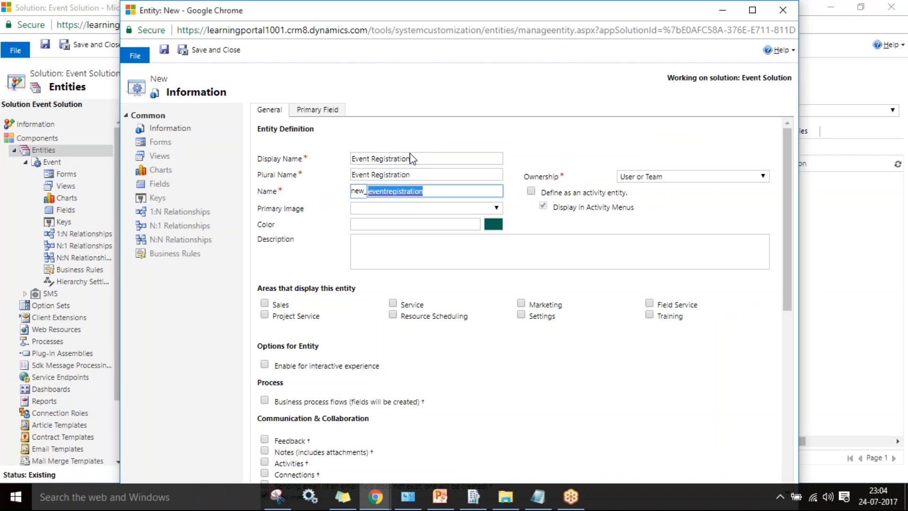
pyautogui.click(263, 306)
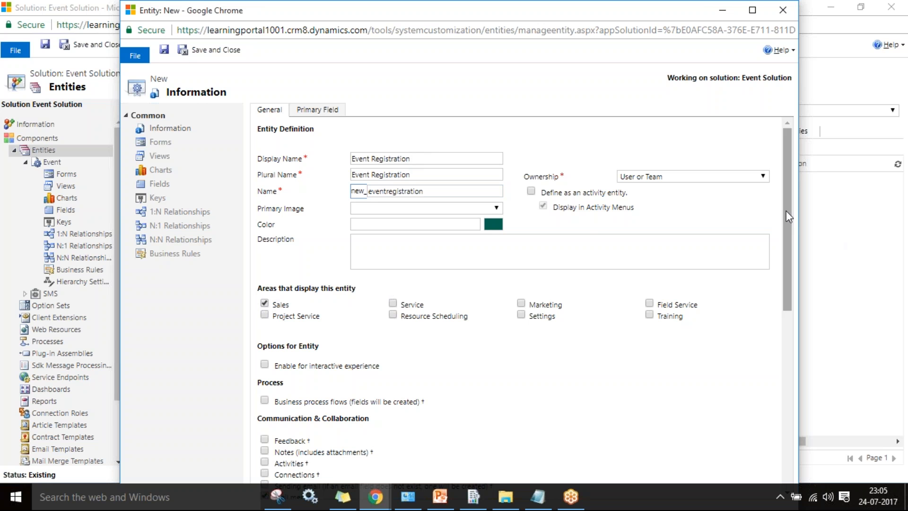
pyautogui.click(165, 51)
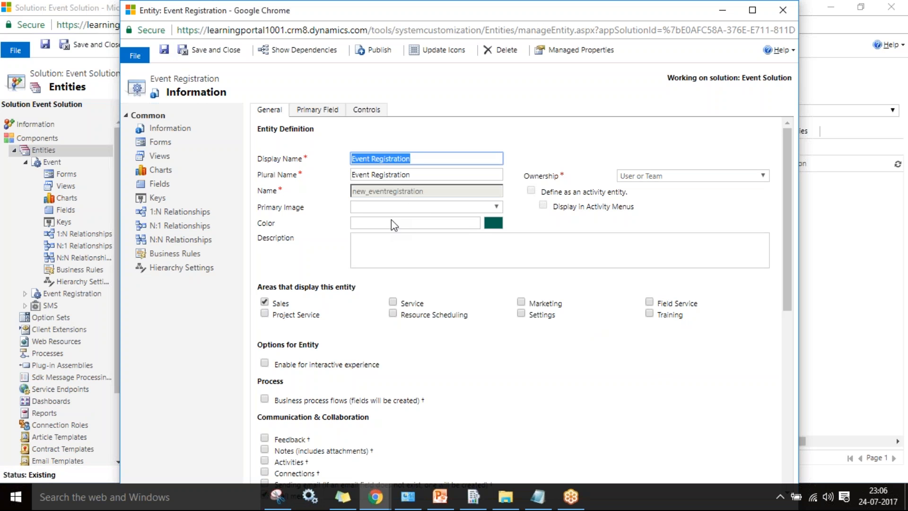
# - Close the Event Registration entity and begin a new 1:N relationship on Event
pyautogui.click(210, 50)
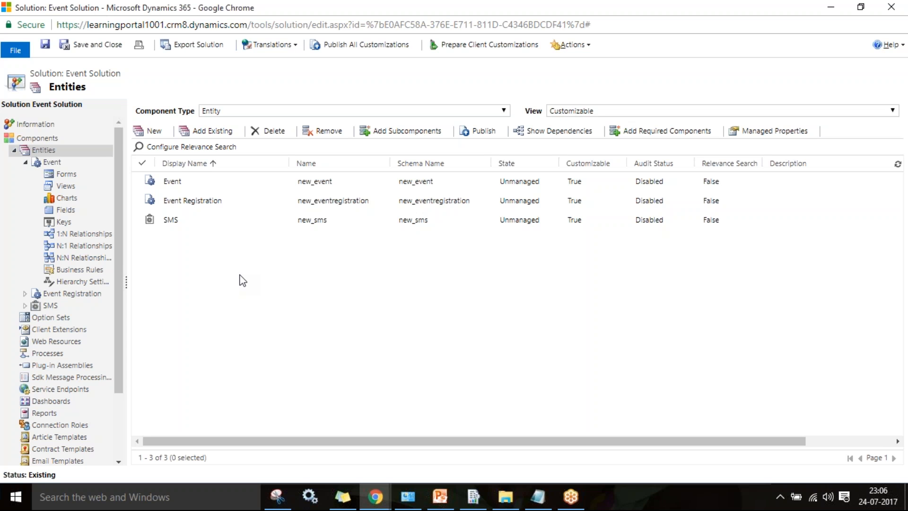
pyautogui.click(88, 234)
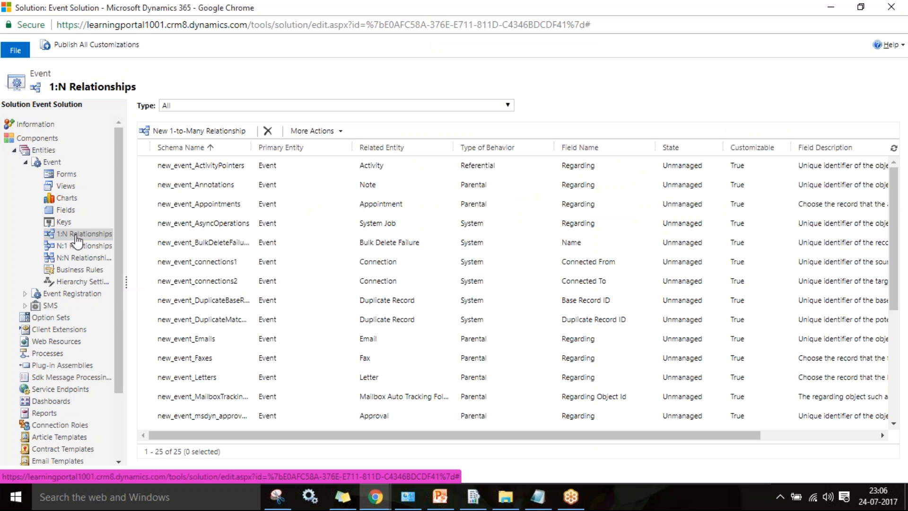
pyautogui.click(183, 136)
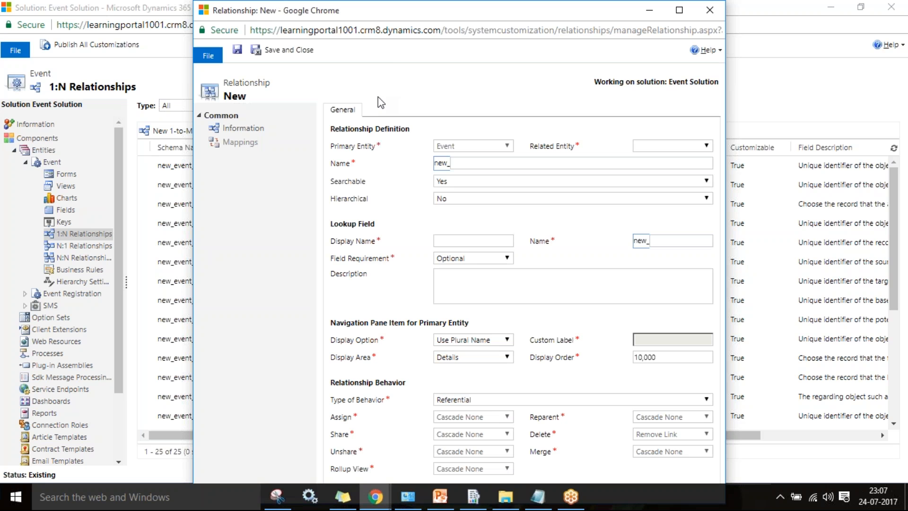
# - Relate Event 1:N to Event Registration with lookup display name 'Event', then save and close
pyautogui.doubleClick(475, 15)
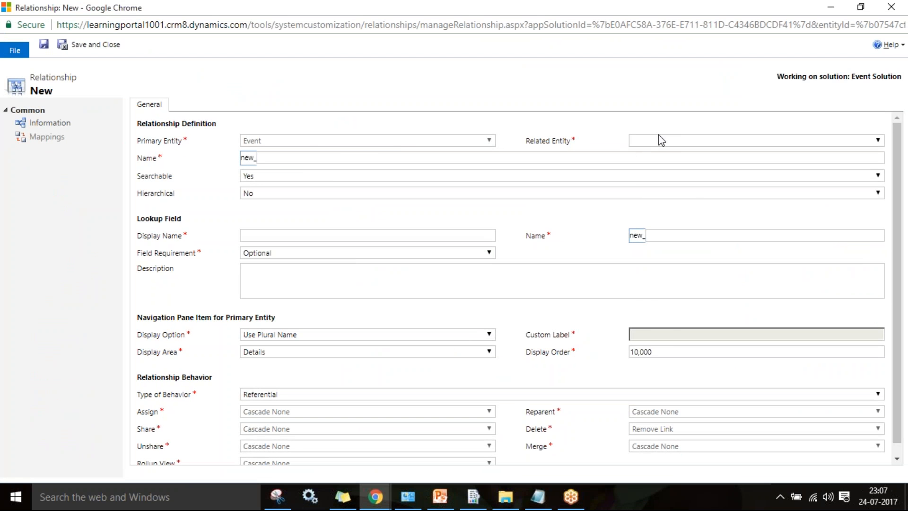
pyautogui.click(666, 143)
pyautogui.write('ev')
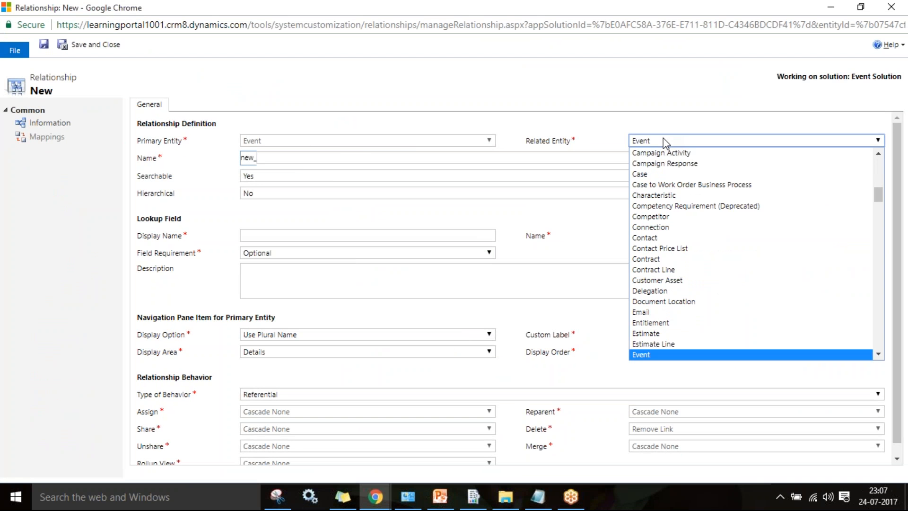
pyautogui.press('Down')
pyautogui.press('Return')
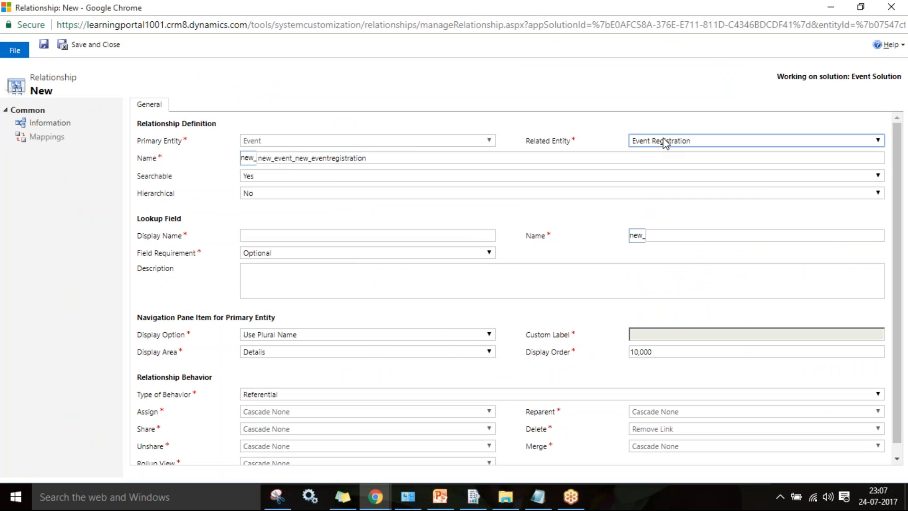
pyautogui.click(370, 157)
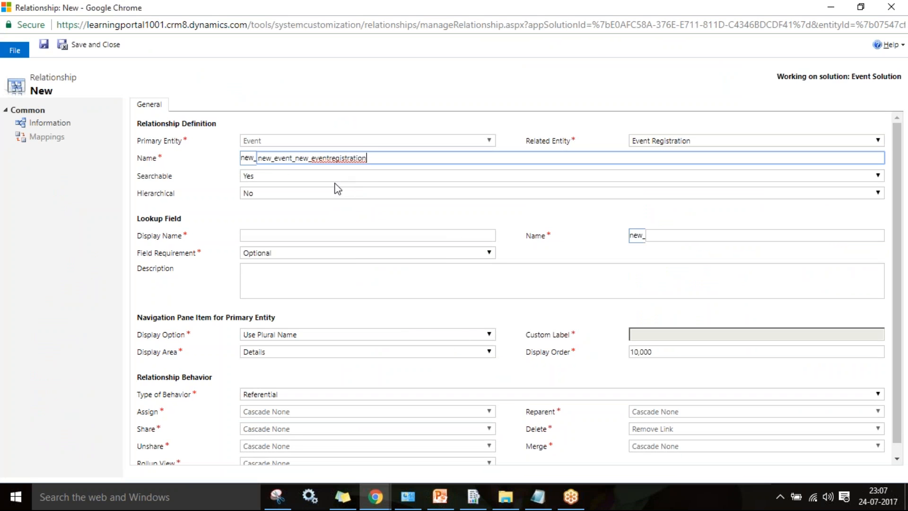
pyautogui.click(269, 237)
pyautogui.write('Event')
pyautogui.press('Tab')
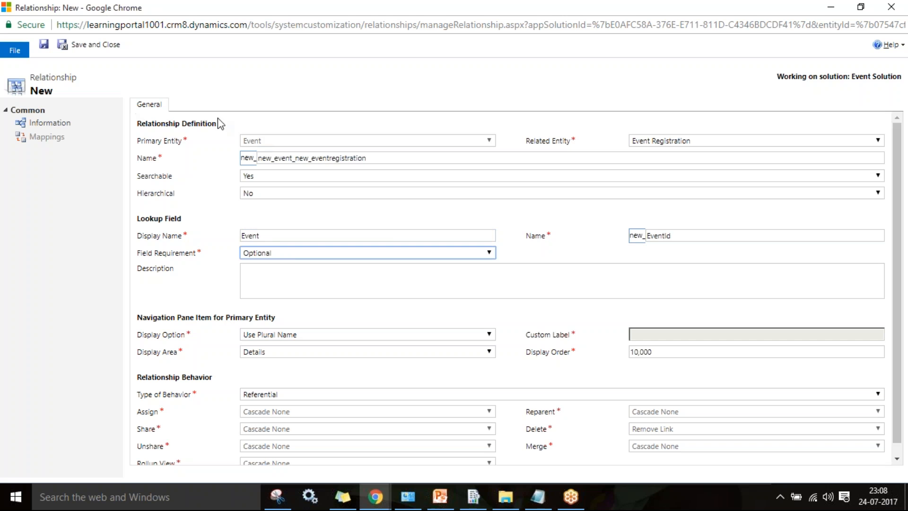
pyautogui.click(114, 44)
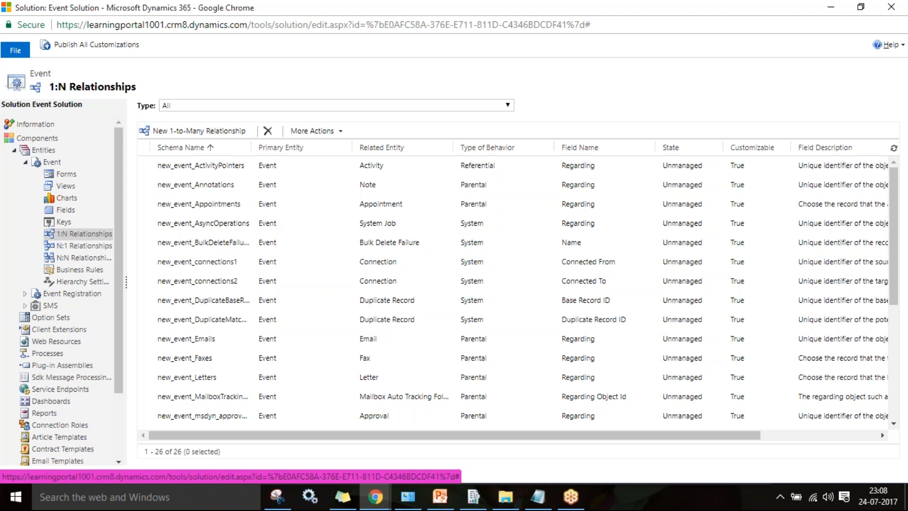
# - Add the Event lookup below Owner on Event Registration's main Information form and save it
pyautogui.click(25, 294)
pyautogui.click(61, 306)
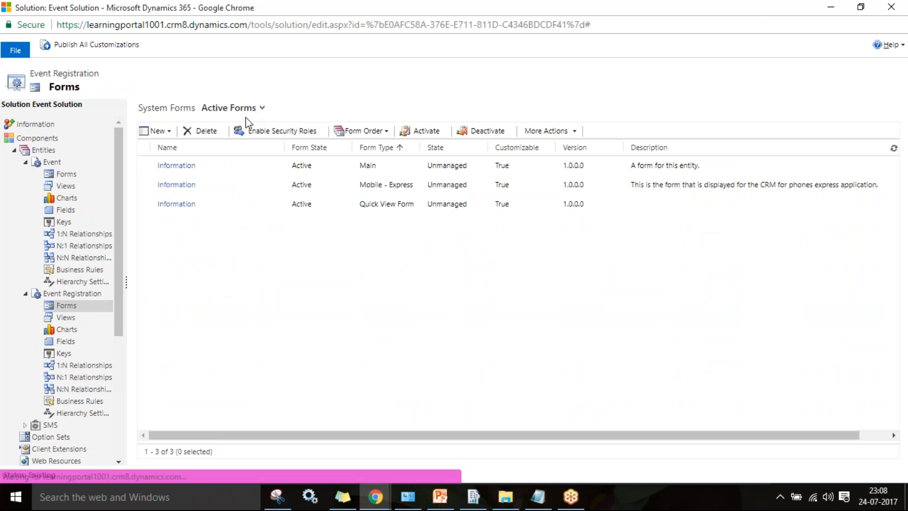
pyautogui.doubleClick(265, 166)
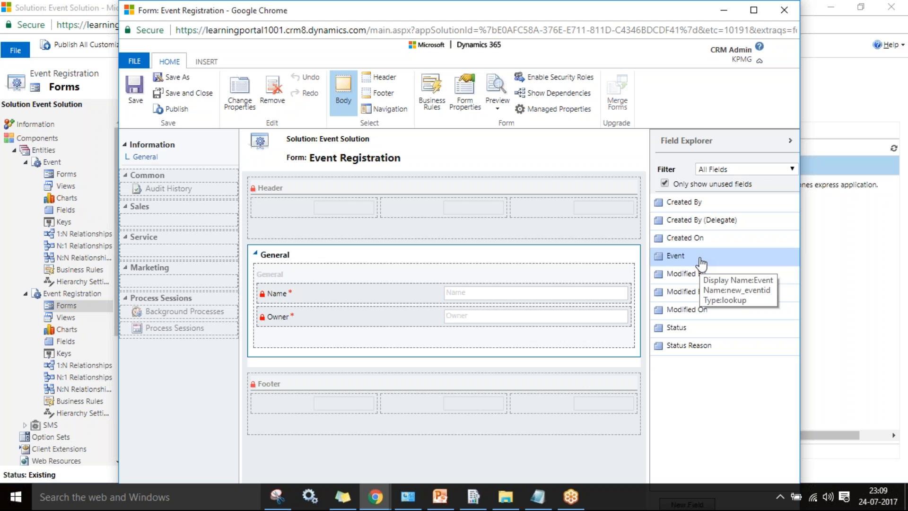
pyautogui.moveTo(701, 264); pyautogui.dragTo(357, 336)
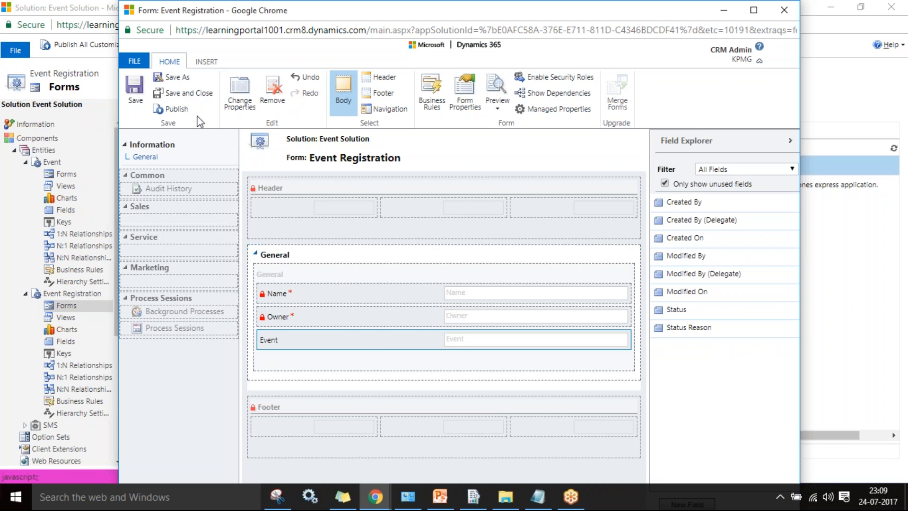
pyautogui.click(194, 92)
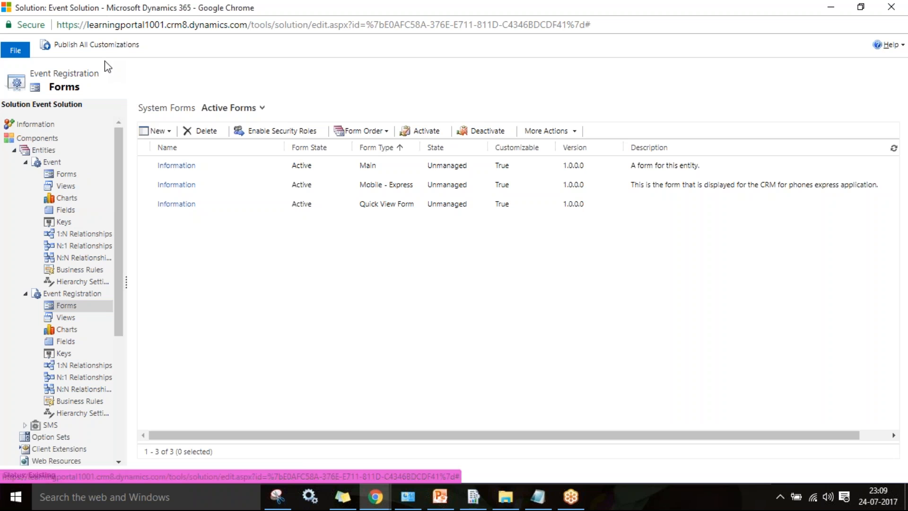
pyautogui.click(51, 163)
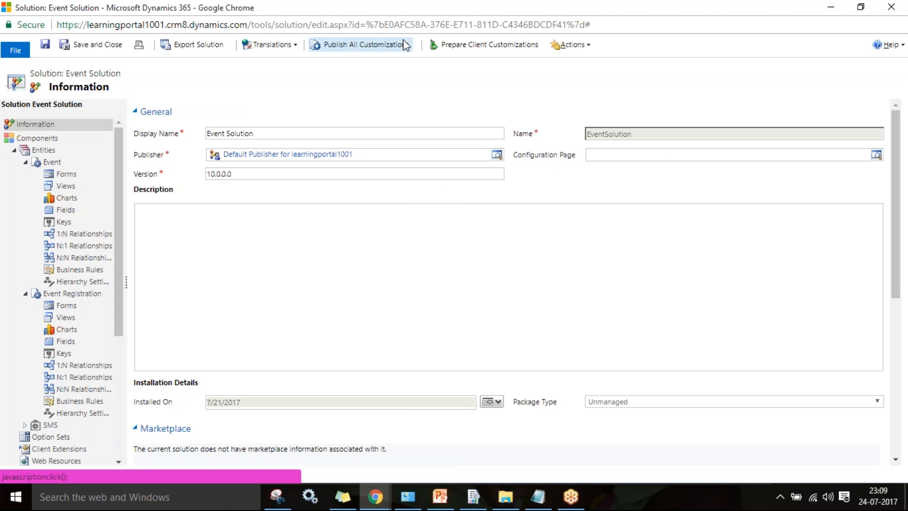
# - Publish all customizations, waiting through Chrome's unresponsive-page prompt until done
pyautogui.click(374, 45)
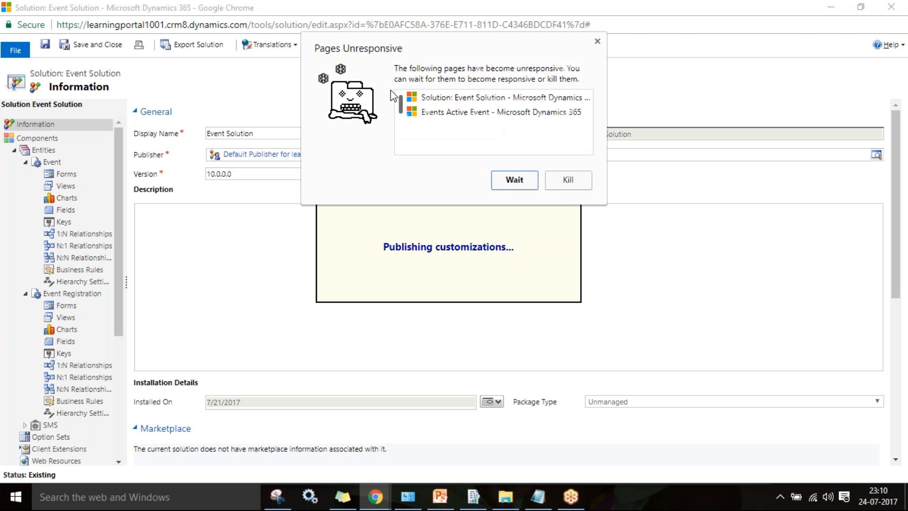
pyautogui.click(513, 180)
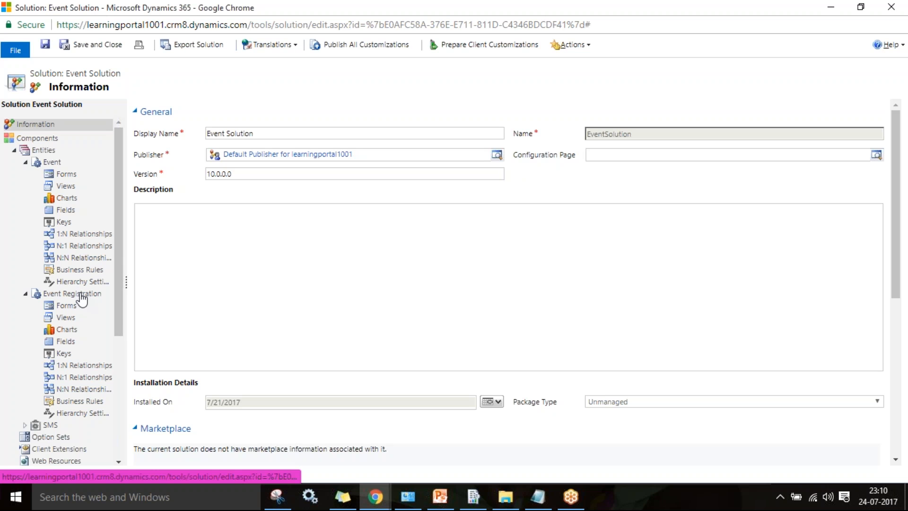
# - Return to the Active Event list window and reload the page
pyautogui.moveTo(376, 496)
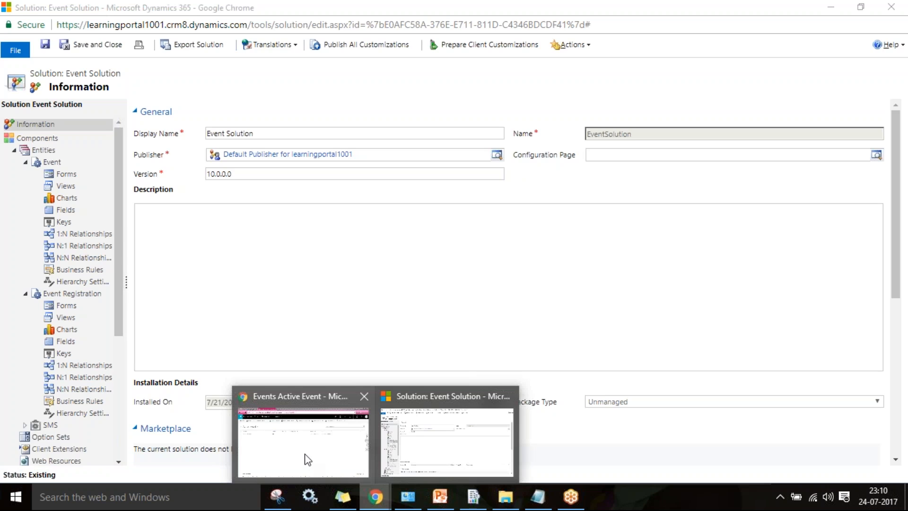
pyautogui.click(304, 458)
pyautogui.click(52, 36)
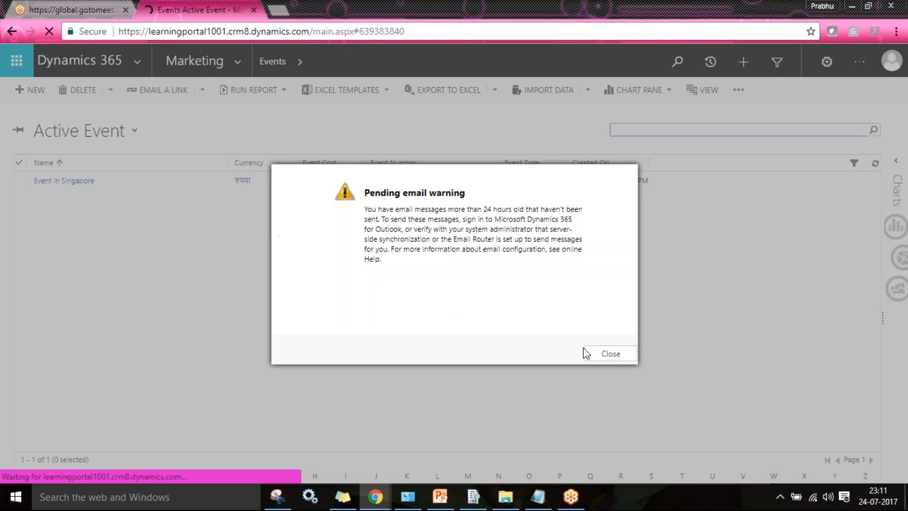
# - Dismiss the email warning and start a new record under Sales > Extensions > Event Registration
pyautogui.click(616, 355)
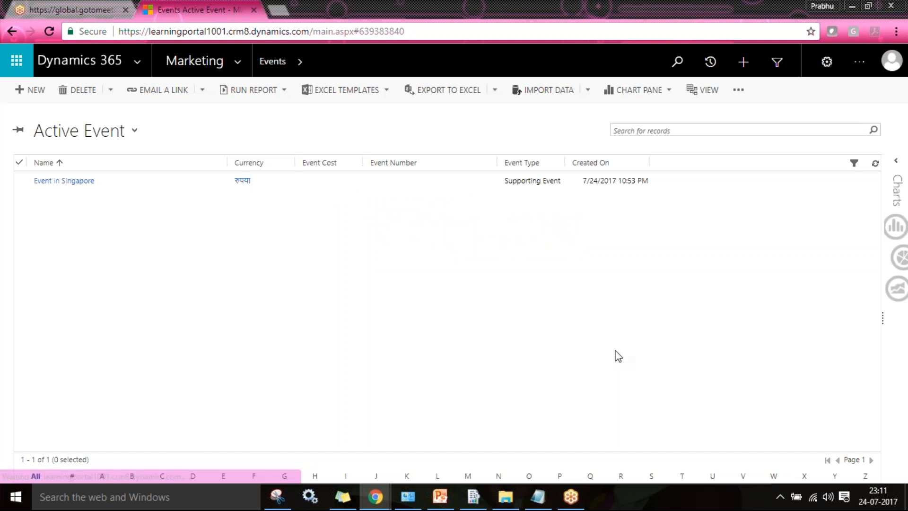
pyautogui.click(237, 62)
pyautogui.click(91, 115)
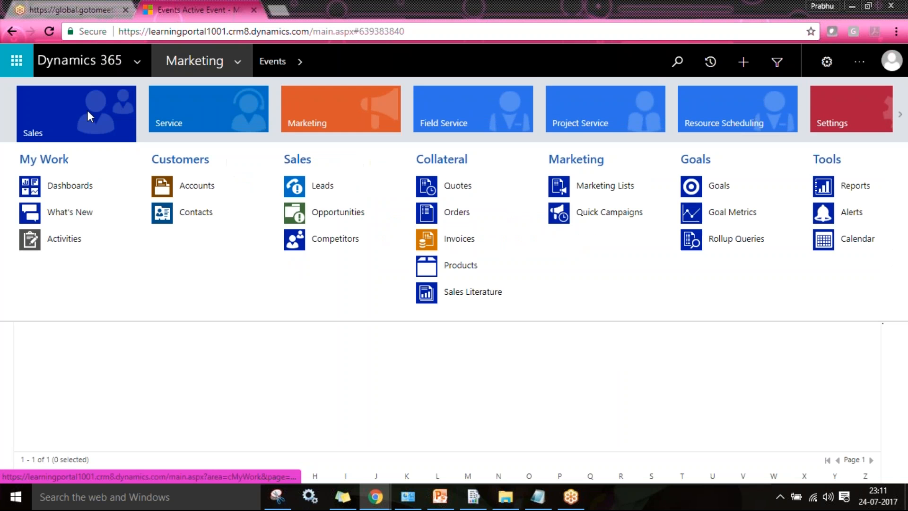
pyautogui.click(900, 233)
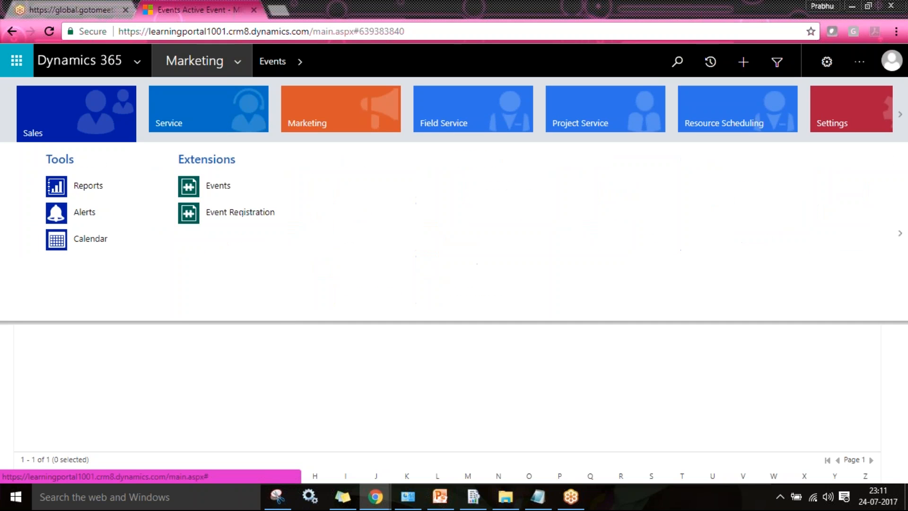
pyautogui.click(226, 211)
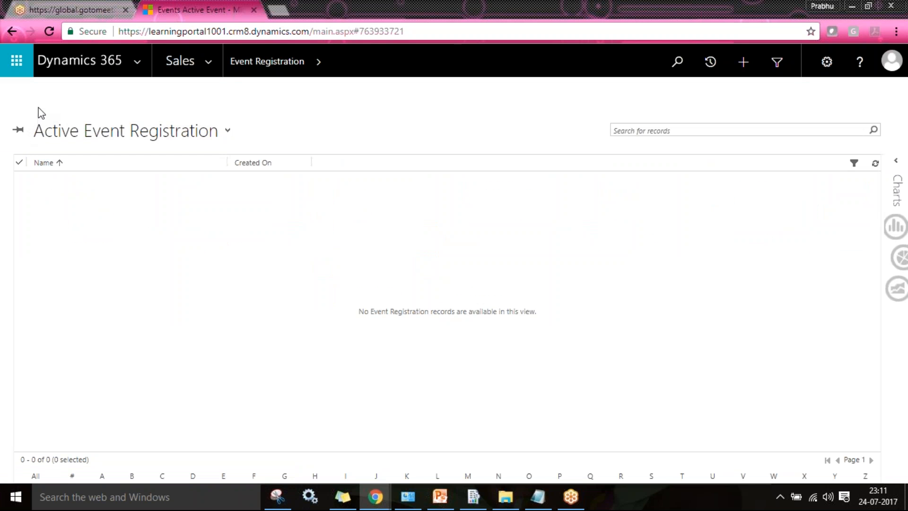
pyautogui.click(28, 99)
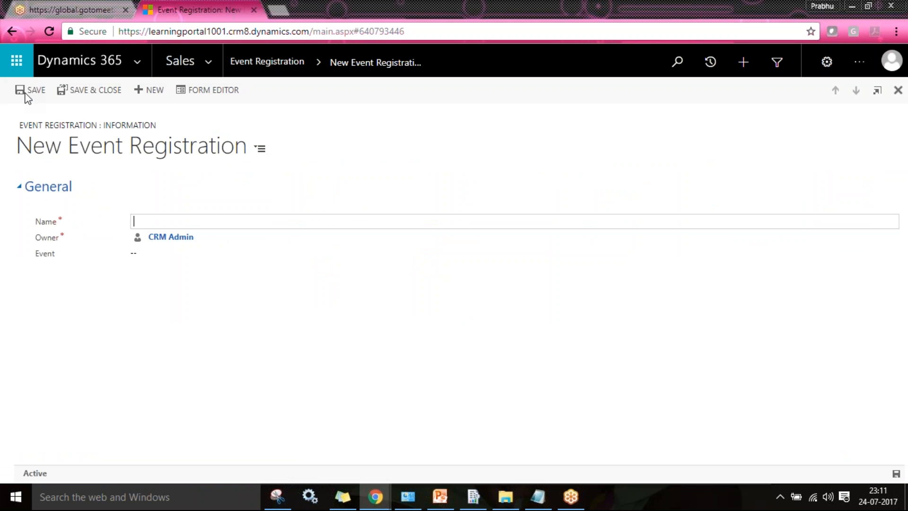
# - Link the registration to Annual Meet, name it 'Registration 10001', and save
pyautogui.click(206, 253)
pyautogui.click(892, 255)
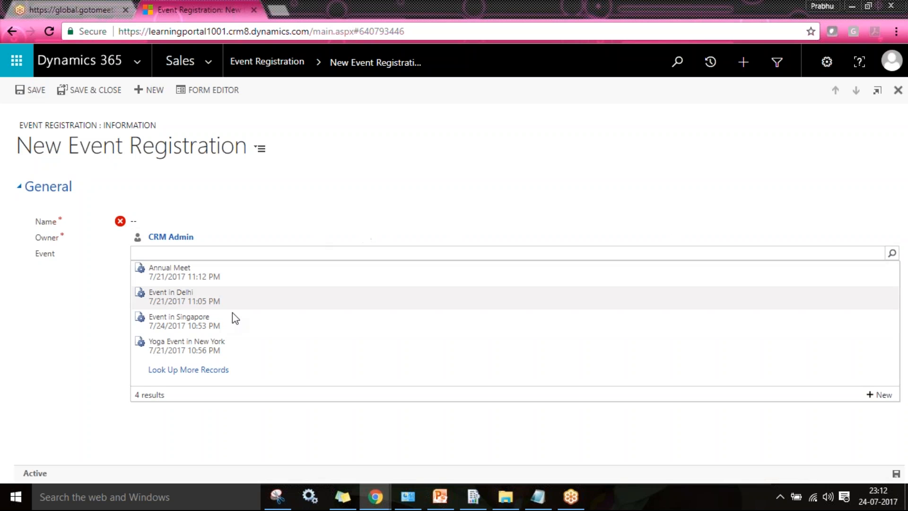
pyautogui.click(189, 279)
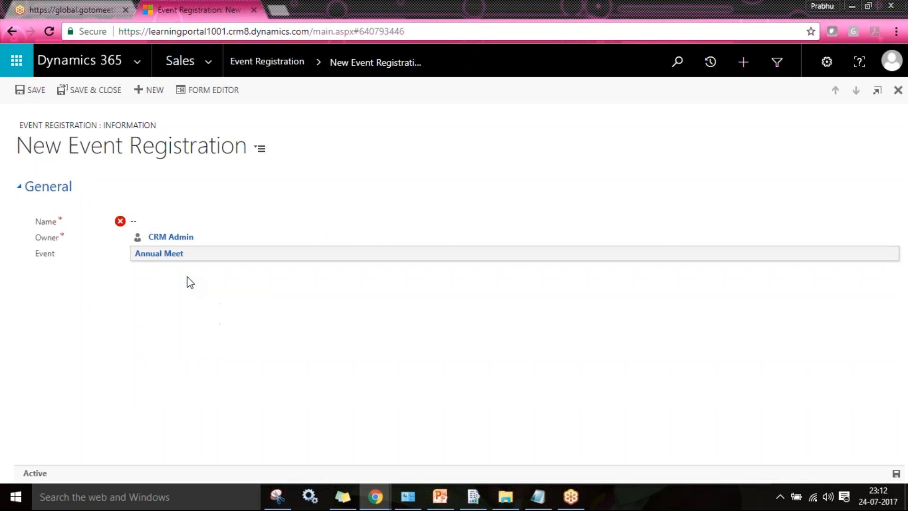
pyautogui.click(155, 220)
pyautogui.write('Registr')
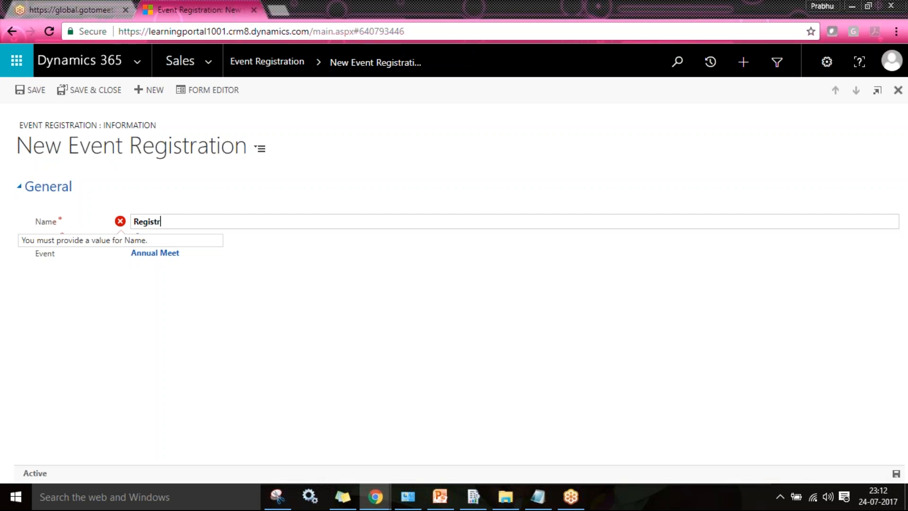
pyautogui.write('ation 10001')
pyautogui.click(30, 90)
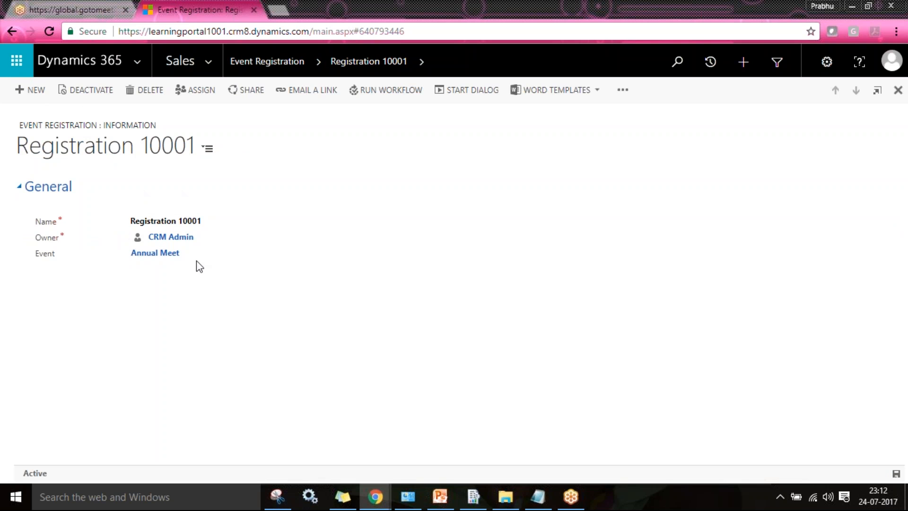
# - Save 'Registration 10002' for Annual Meet, then open the Annual Meet event record
pyautogui.click(35, 89)
pyautogui.click(192, 256)
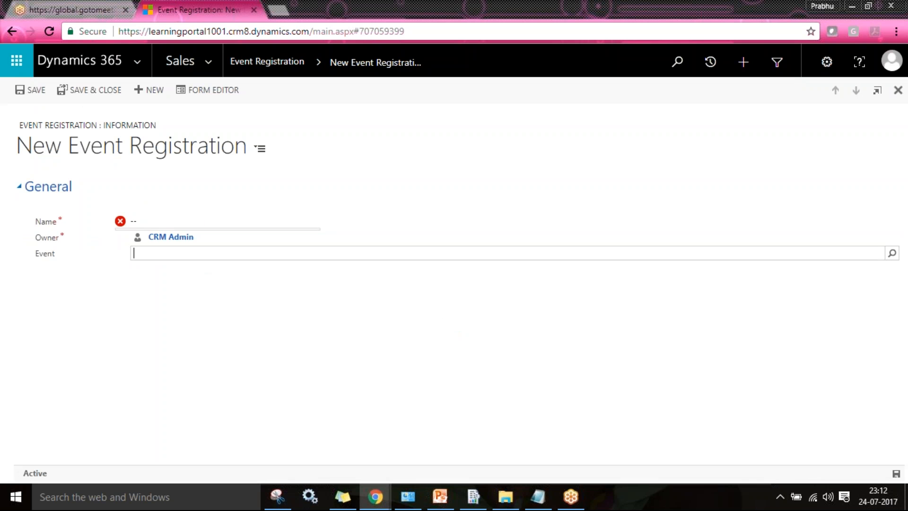
pyautogui.click(892, 255)
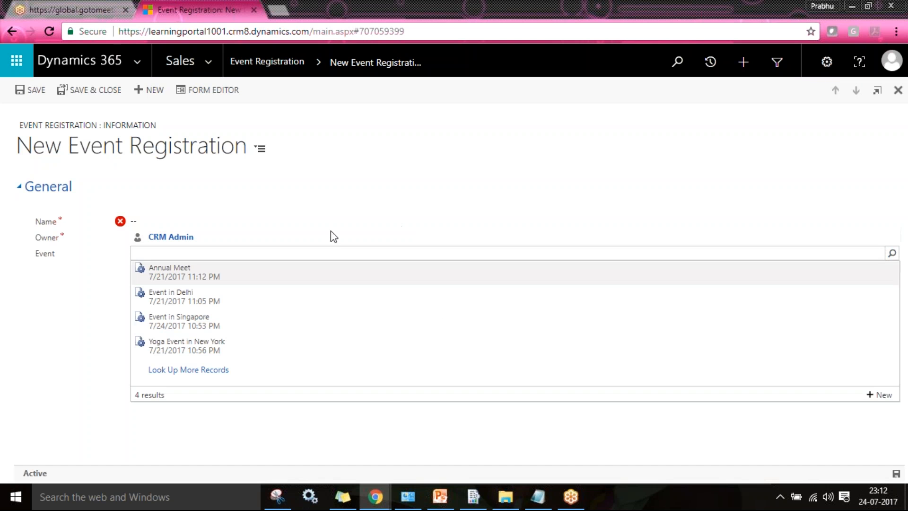
pyautogui.click(175, 265)
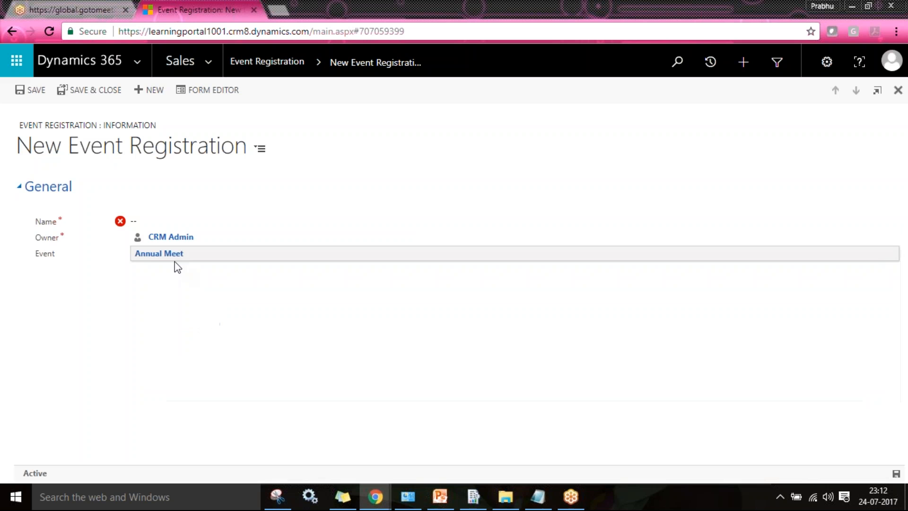
pyautogui.click(134, 221)
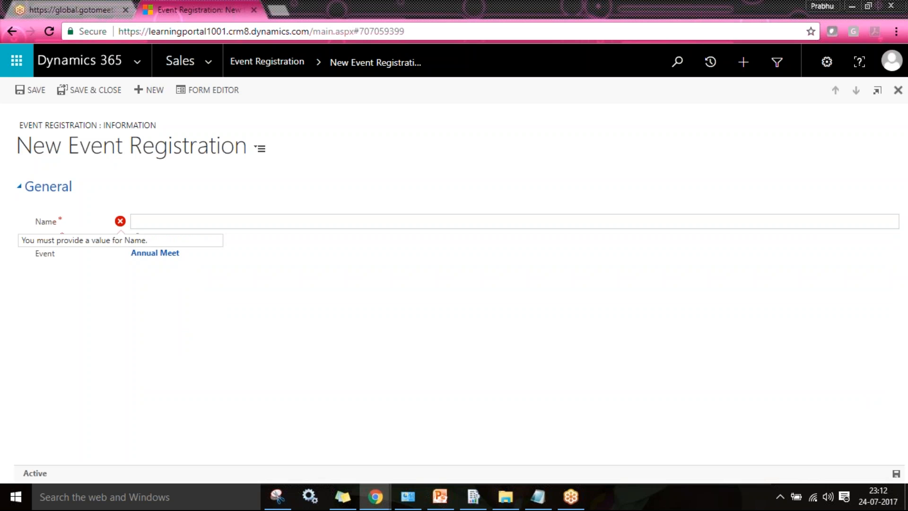
pyautogui.write('R')
pyautogui.press('BackSpace')
pyautogui.write('Registration ')
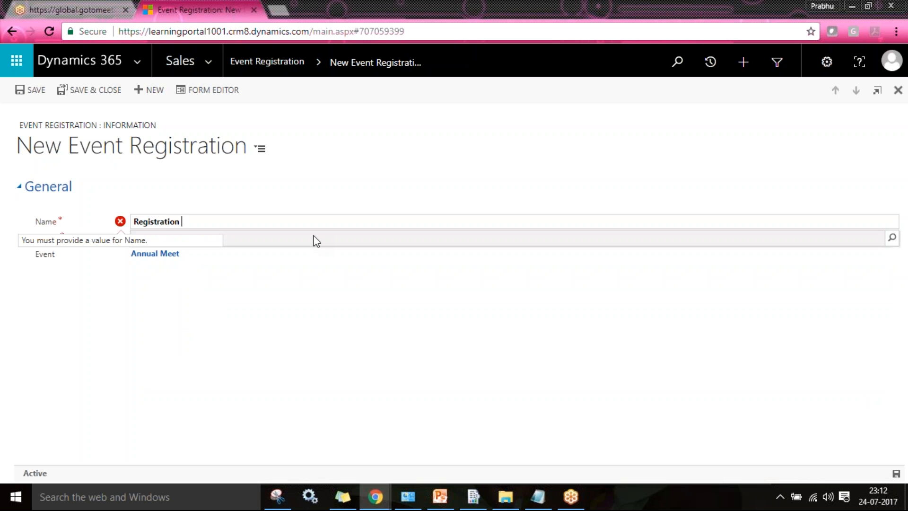
pyautogui.write('10002')
pyautogui.hotkey('ctrl', 's')
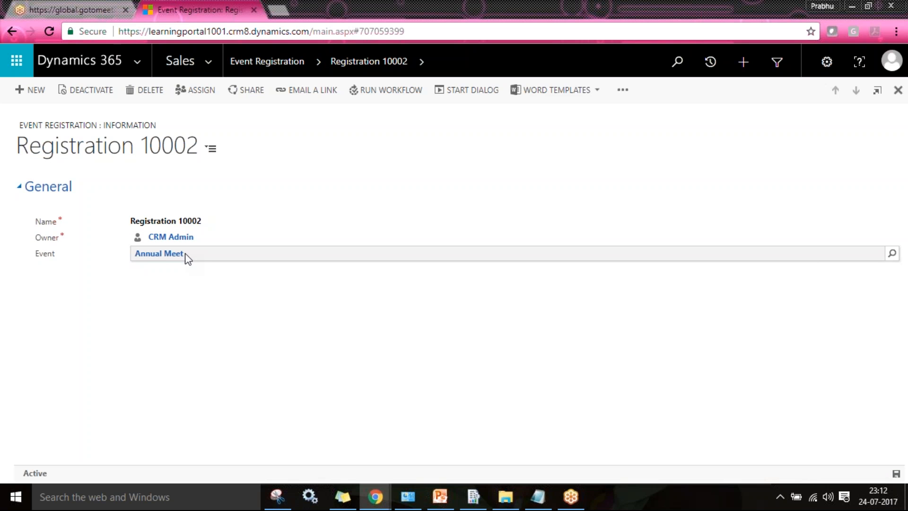
pyautogui.click(173, 257)
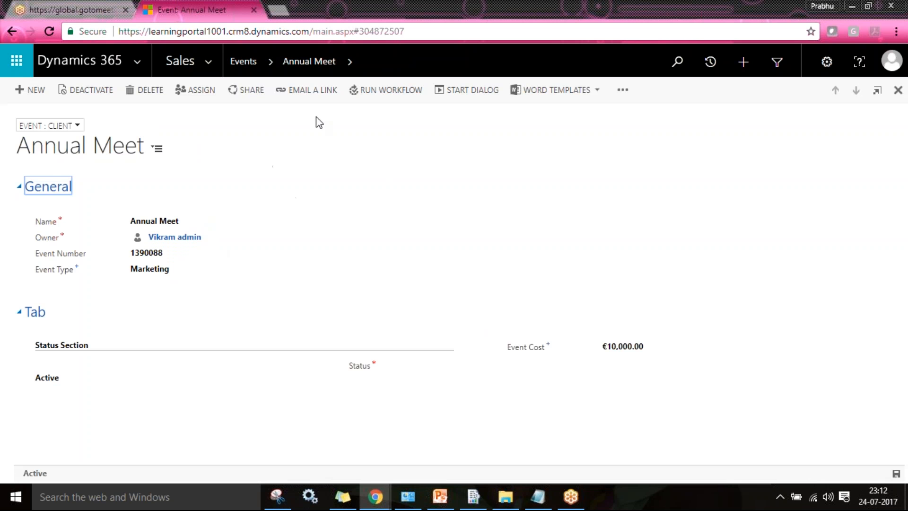
# - View Annual Meet's associated Event Registrations, showing Registration 10001 and 10002
pyautogui.click(350, 61)
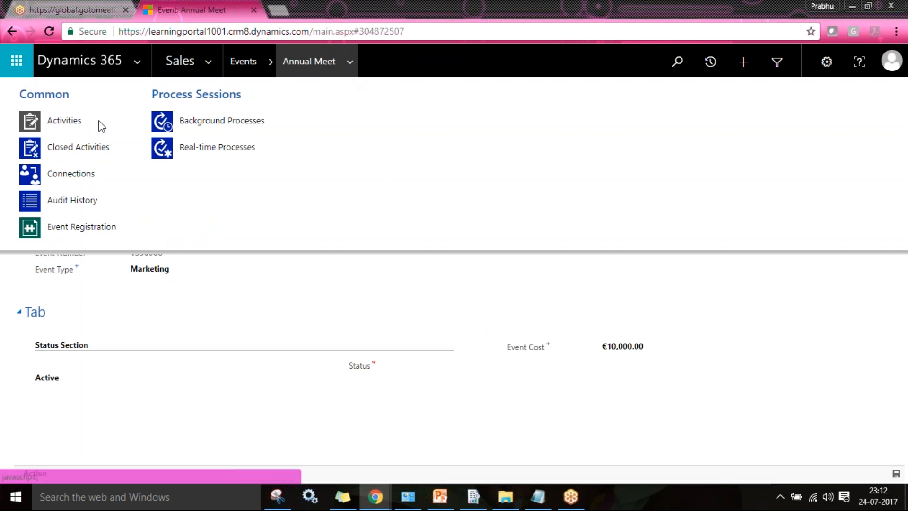
pyautogui.click(110, 228)
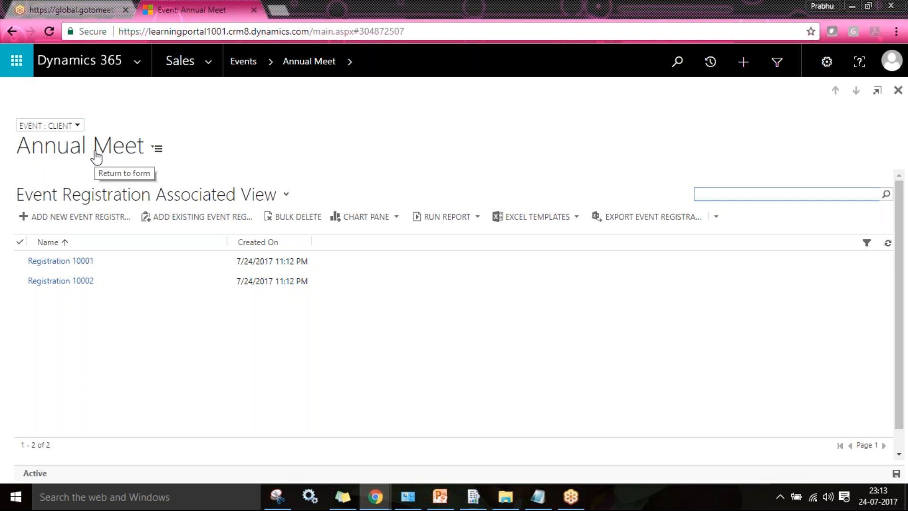
pyautogui.click(375, 496)
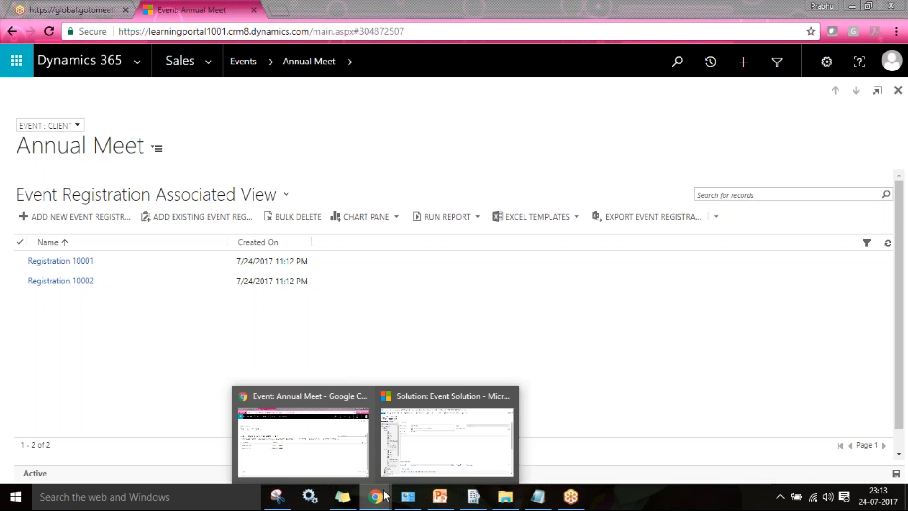
# - In the Event Solution, list the Event entity's 1:N relationships and start a new one
pyautogui.click(401, 443)
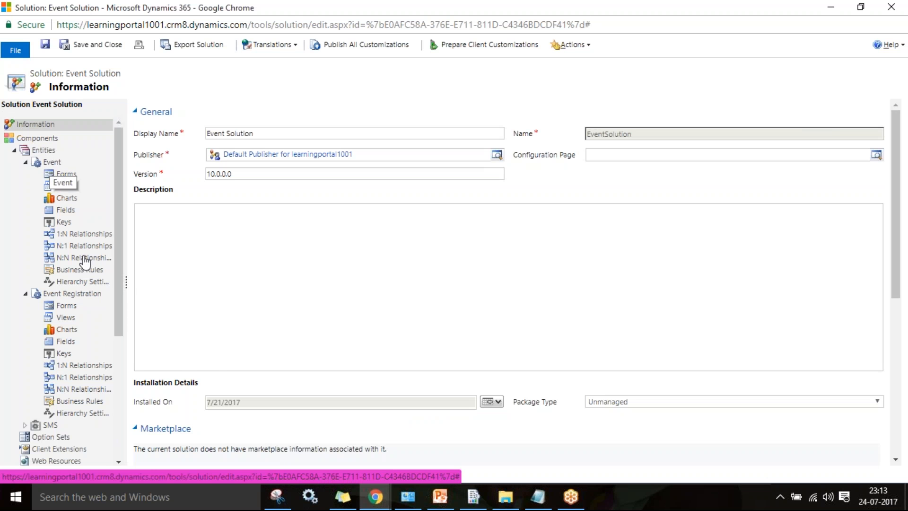
pyautogui.click(67, 234)
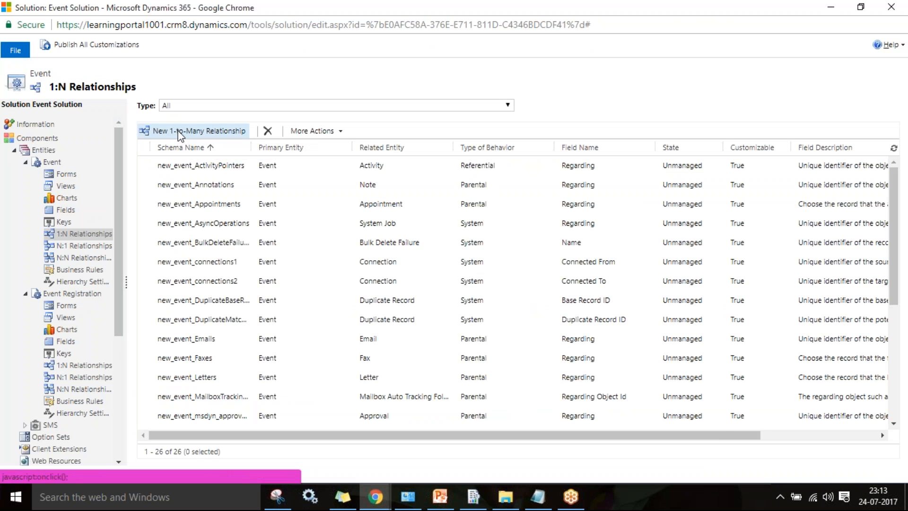
pyautogui.click(178, 133)
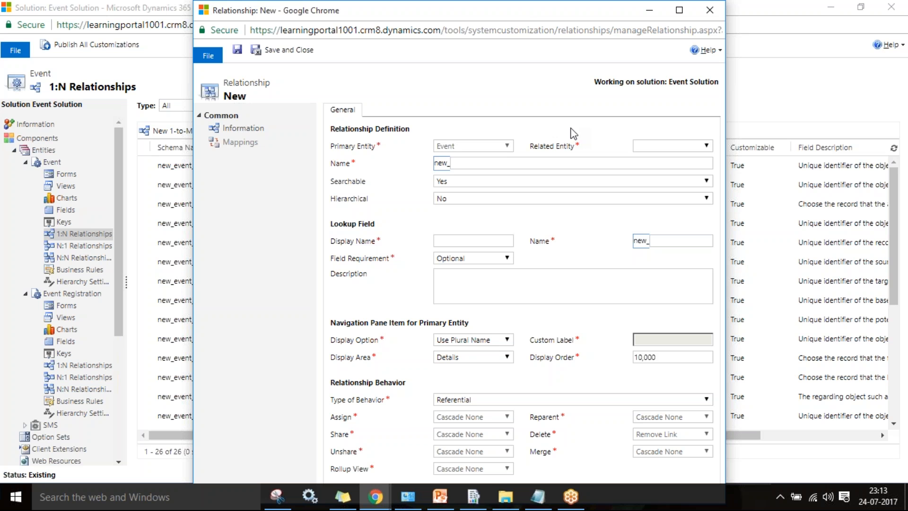
# - Maximize the new 1:N relationship form and browse its related-entity list without choosing one
pyautogui.doubleClick(527, 14)
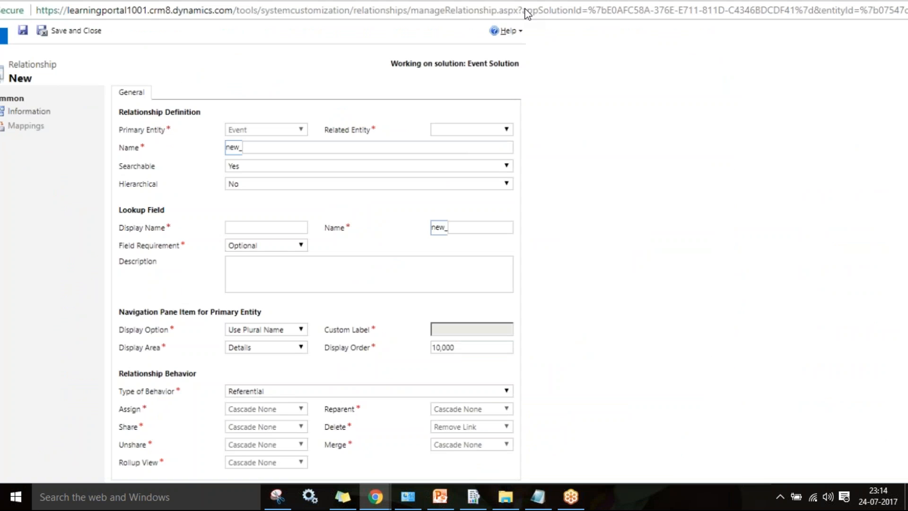
pyautogui.moveTo(527, 14); pyautogui.dragTo(523, 10)
pyautogui.click(659, 149)
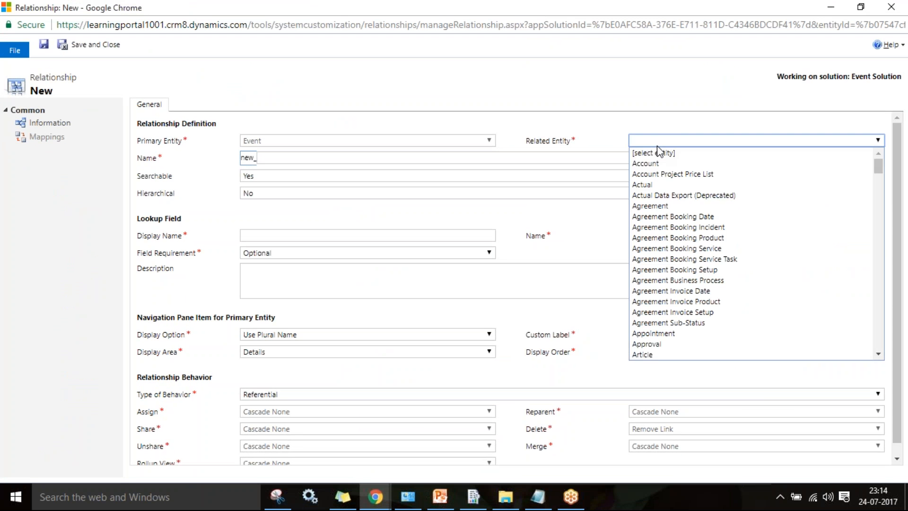
pyautogui.click(602, 83)
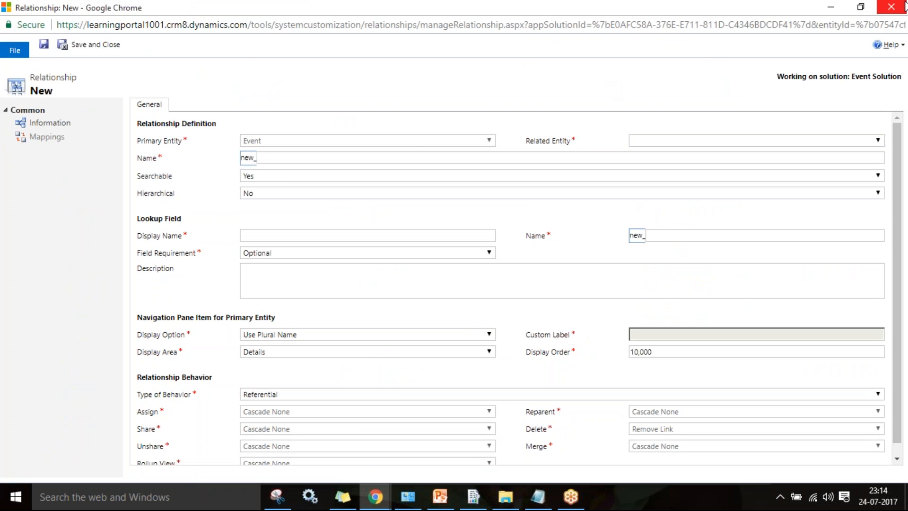
pyautogui.click(245, 236)
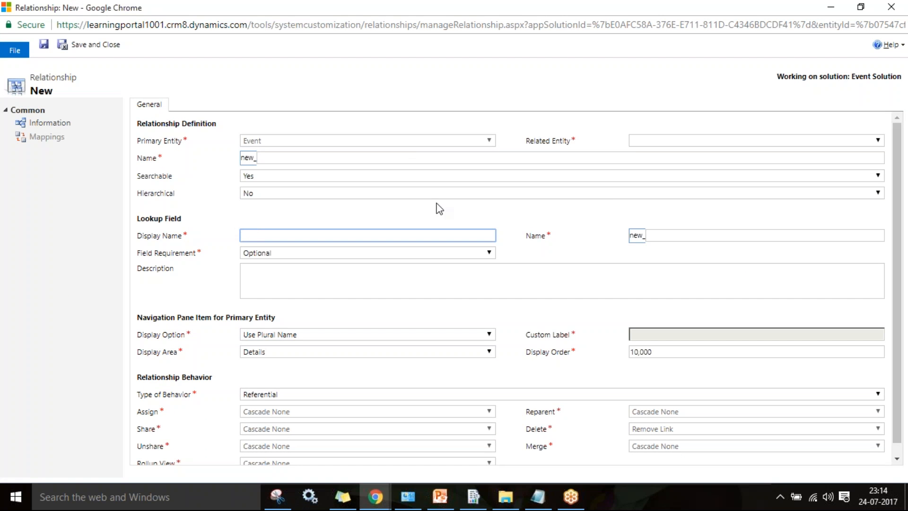
# - Close the relationship form unsaved and return to the Annual Meet event window
pyautogui.click(898, 5)
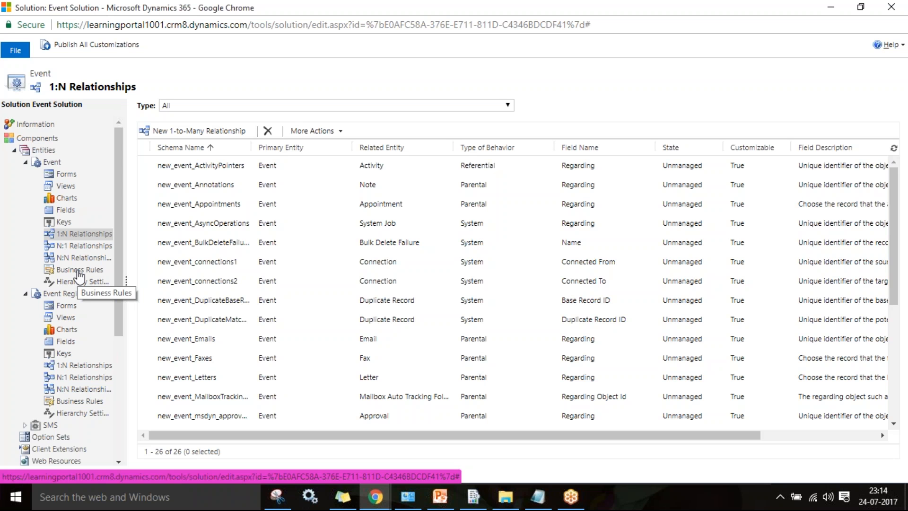
pyautogui.click(375, 496)
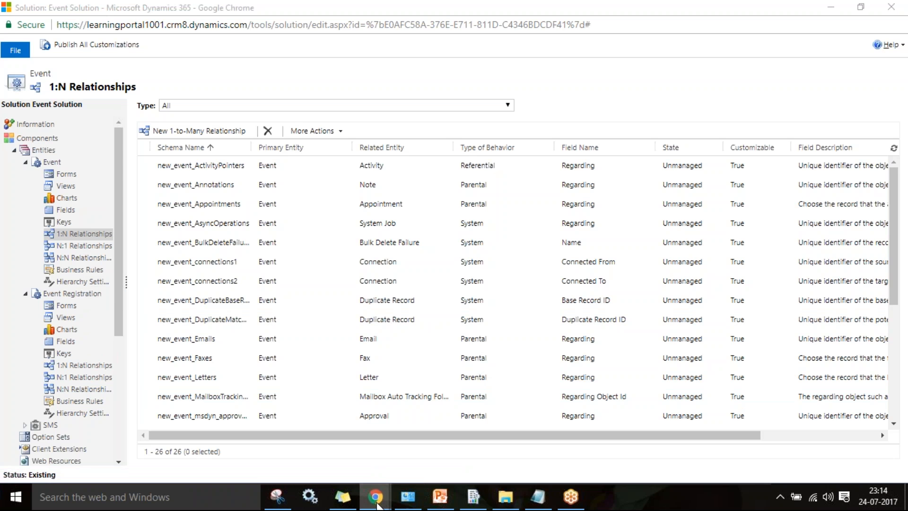
pyautogui.click(318, 436)
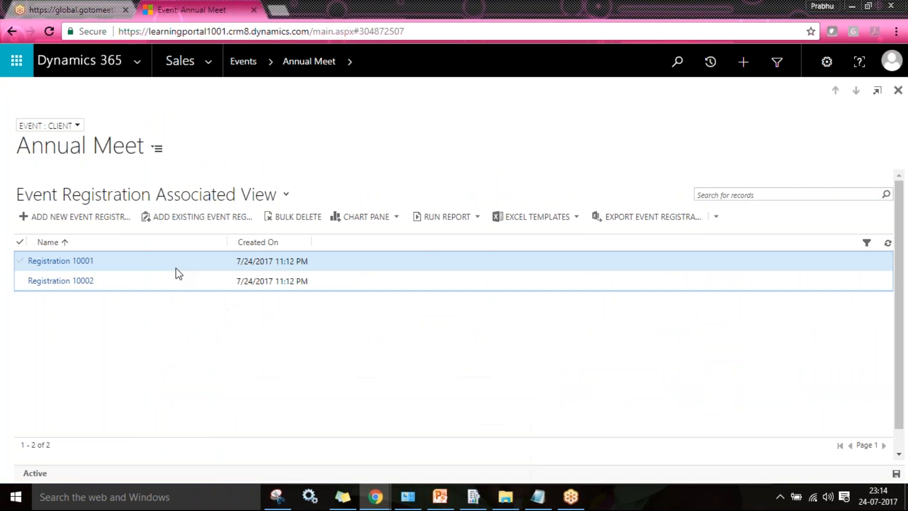
# - Open Registration 10001, then return to the Event Solution's Event N:N relationships list
pyautogui.doubleClick(176, 267)
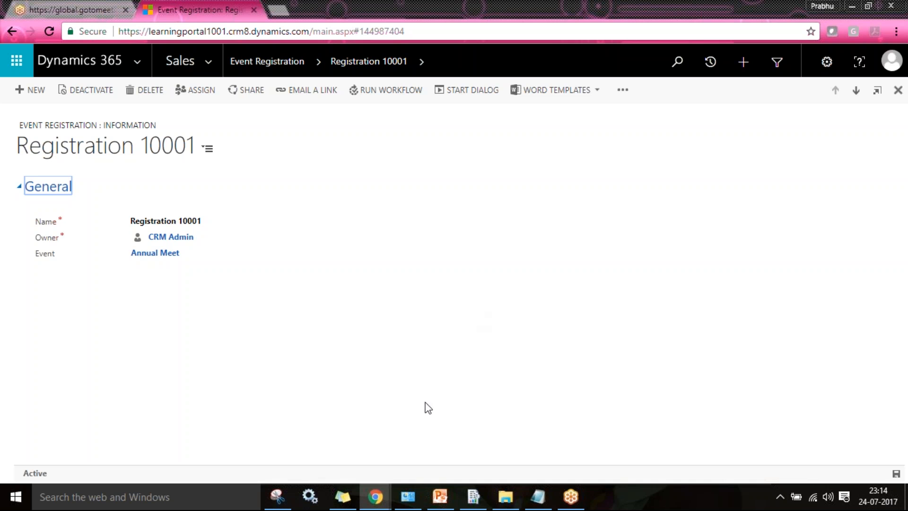
pyautogui.moveTo(374, 496)
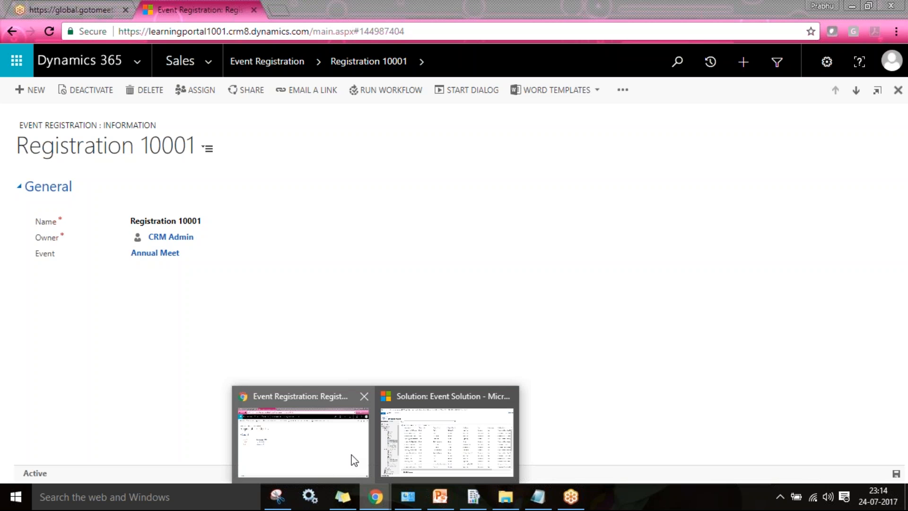
pyautogui.click(447, 441)
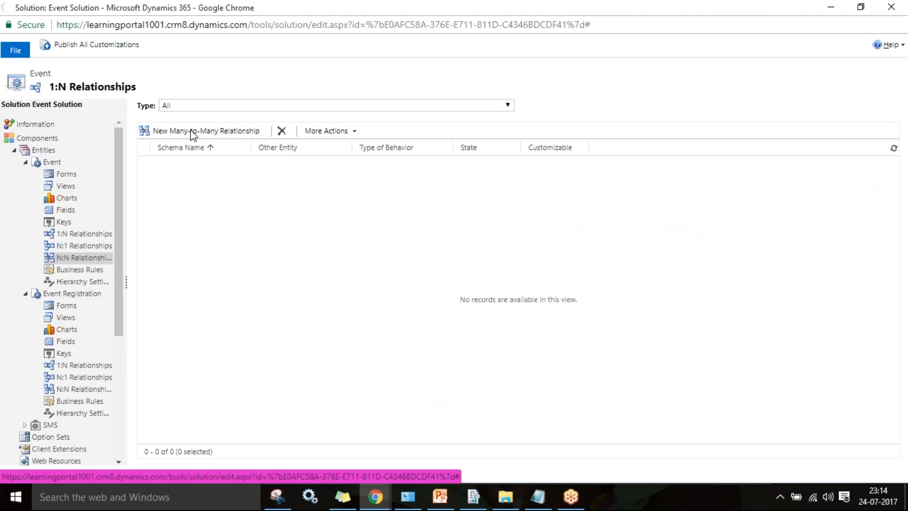
# - Draft a new Event N:N relationship with Event Registration as the other entity and save
pyautogui.click(160, 132)
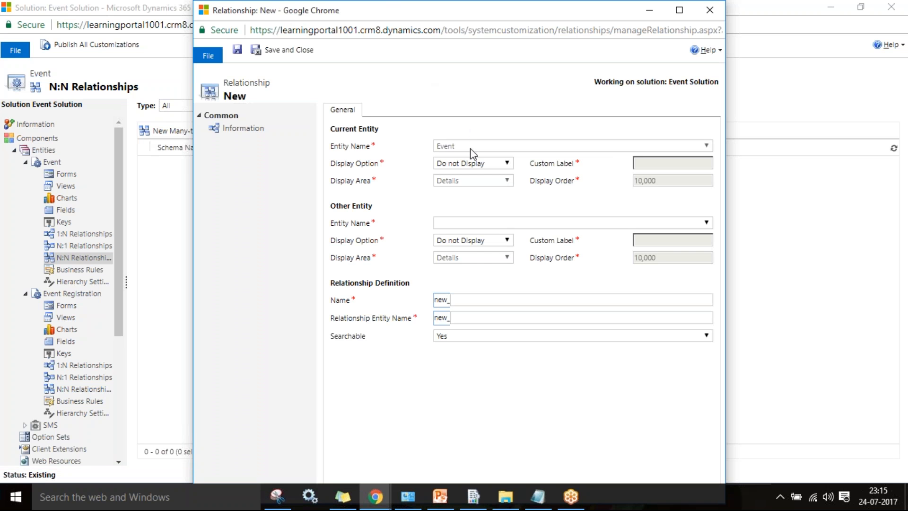
pyautogui.click(462, 221)
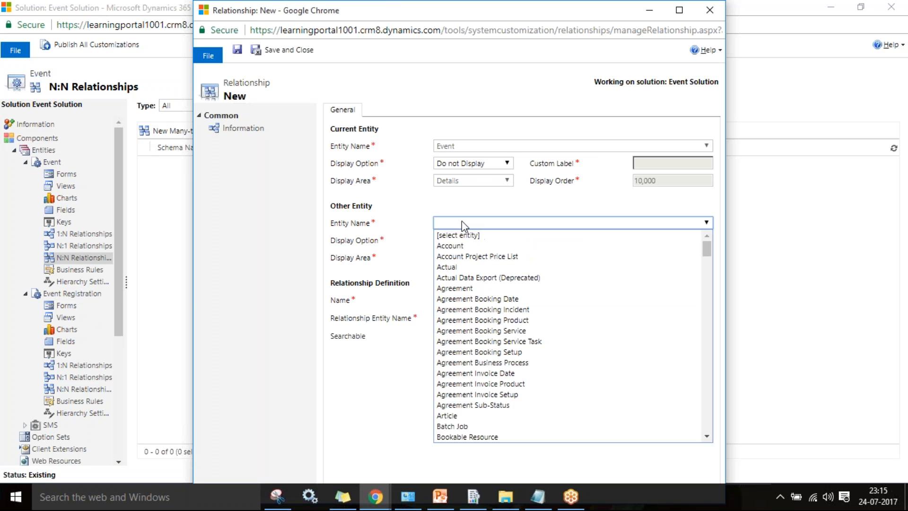
pyautogui.write('ev')
pyautogui.press('Down')
pyautogui.press('Return')
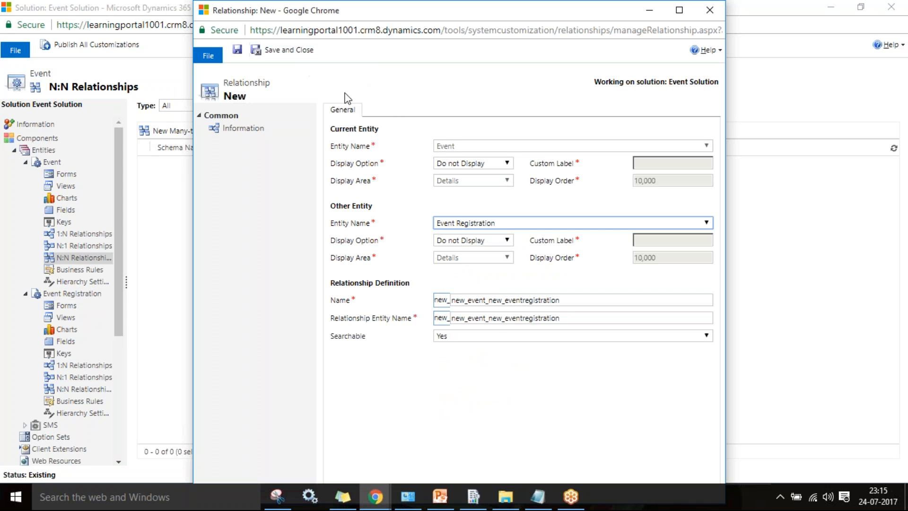
pyautogui.click(289, 50)
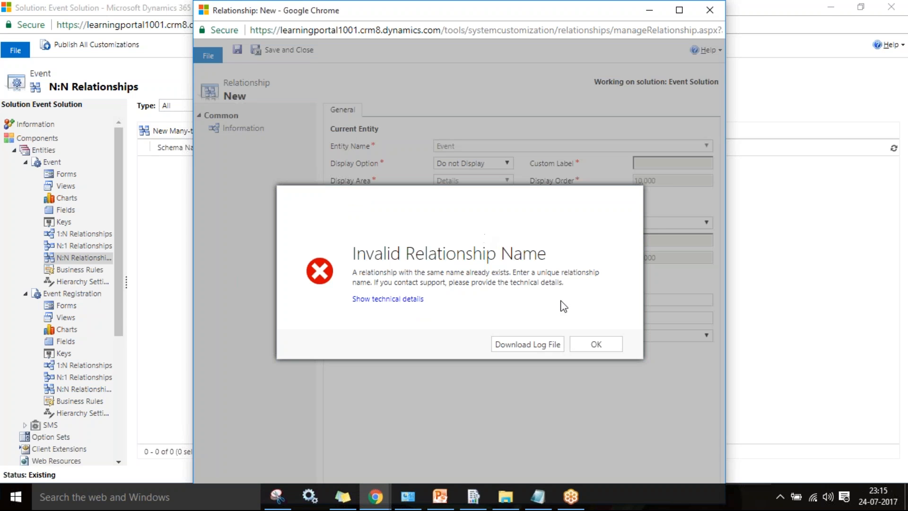
# - Dismiss the name error and strip the duplicate new_ prefix from both relationship names
pyautogui.click(586, 342)
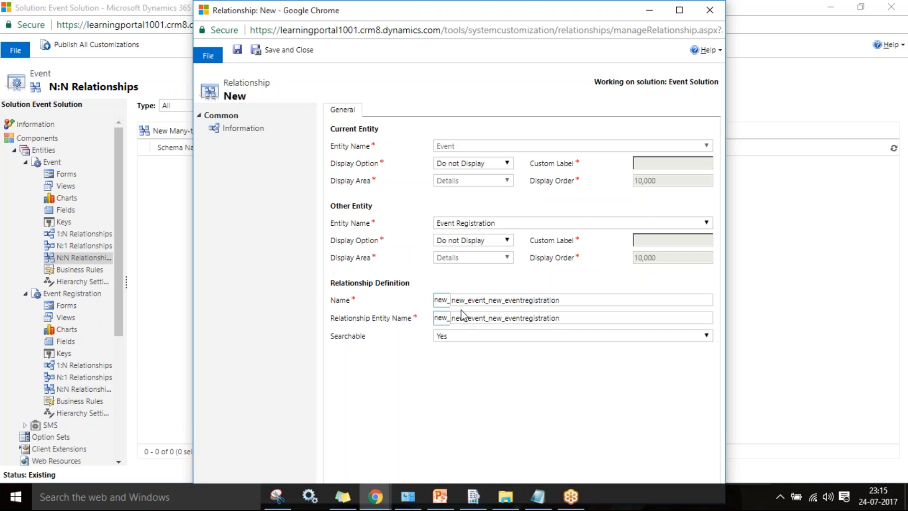
pyautogui.click(468, 301)
pyautogui.press('BackSpace')
pyautogui.press('BackSpace')
pyautogui.press('BackSpace')
pyautogui.press('BackSpace')
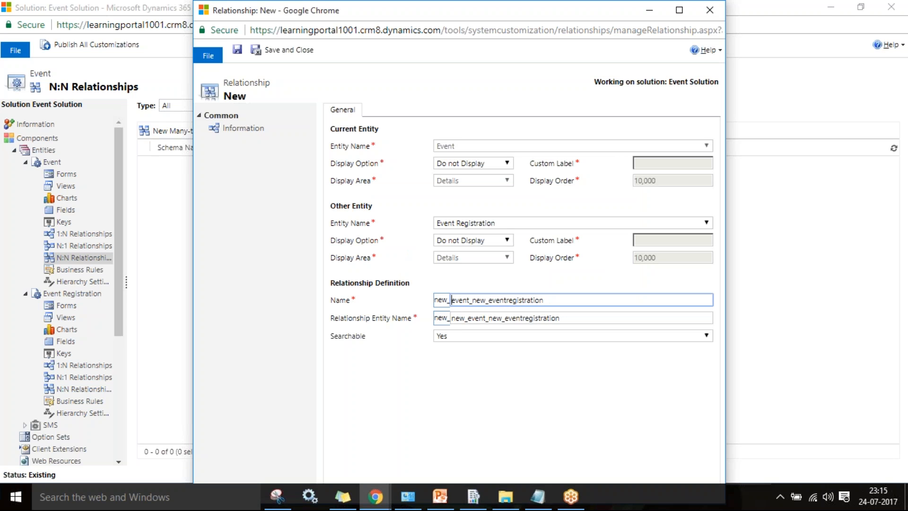
pyautogui.press('Tab')
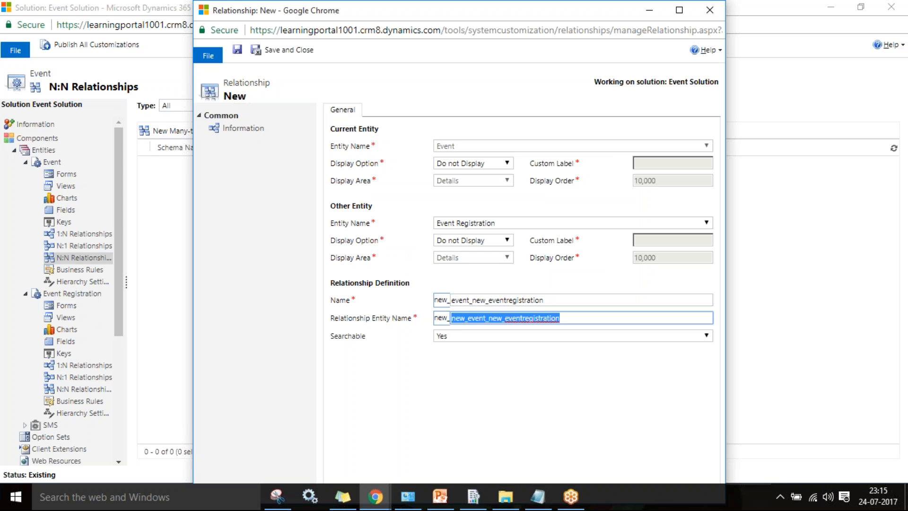
pyautogui.press('Home')
pyautogui.press('Delete')
pyautogui.press('Delete')
pyautogui.press('Delete')
pyautogui.press('Delete')
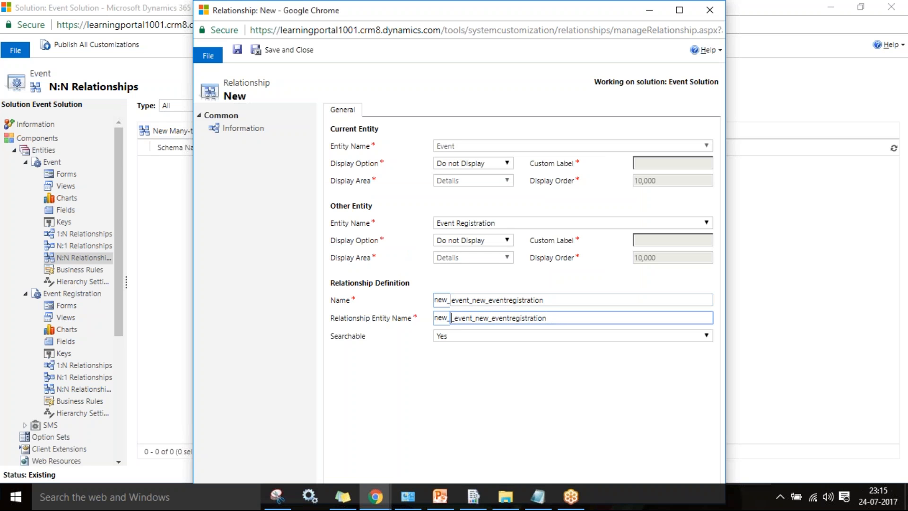
# - Append _multi to the Name and Relationship Entity Name, then save the relationship
pyautogui.doubleClick(571, 303)
pyautogui.click(571, 302)
pyautogui.write('_multi')
pyautogui.press('Tab')
pyautogui.press('End')
pyautogui.write('_mut')
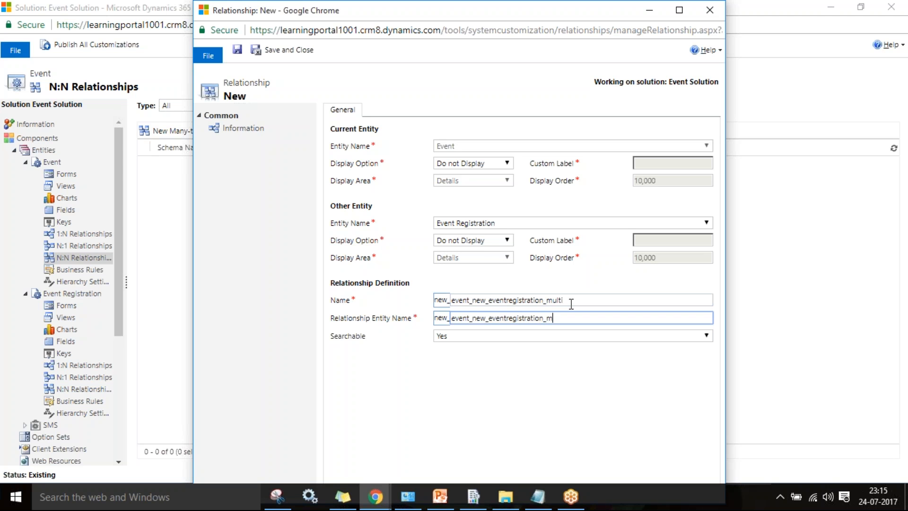
pyautogui.press('BackSpace')
pyautogui.write('litti')
pyautogui.press('Tab')
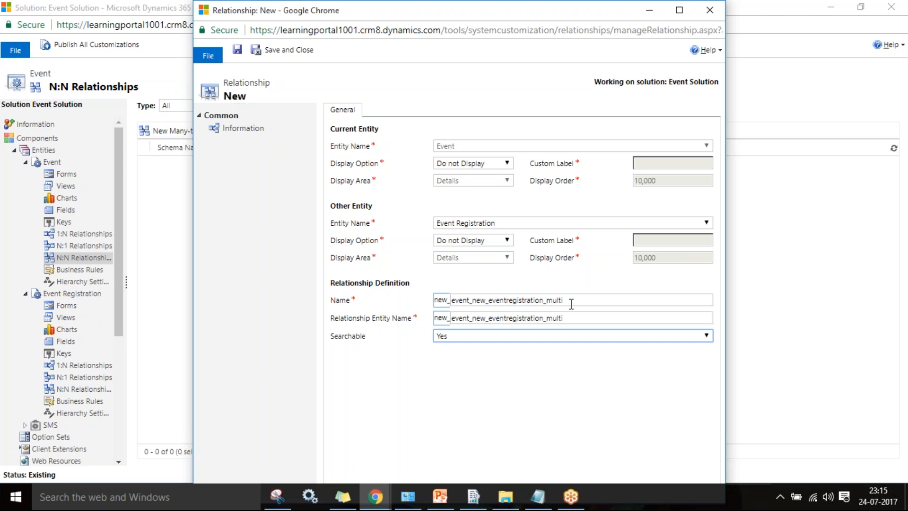
pyautogui.hotkey('ctrl', 's')
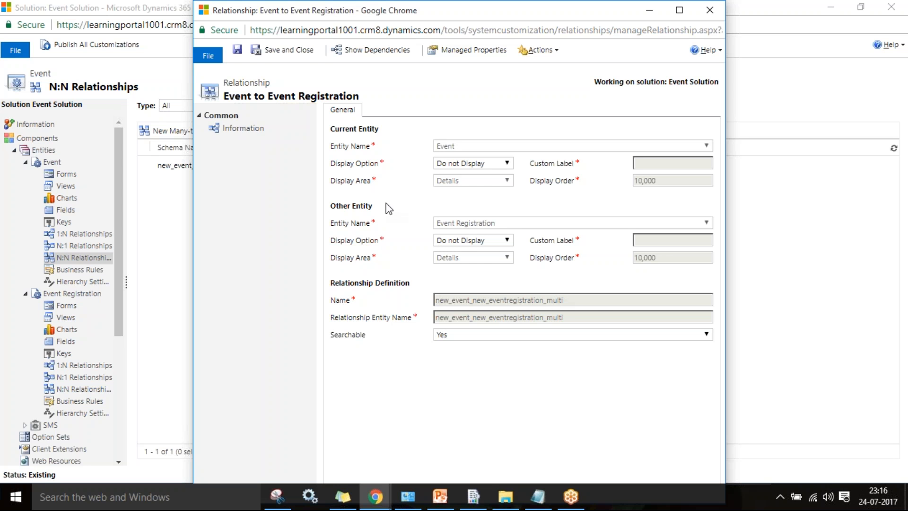
# - Close the saved relationship and open the Event Registration main form for editing
pyautogui.click(275, 52)
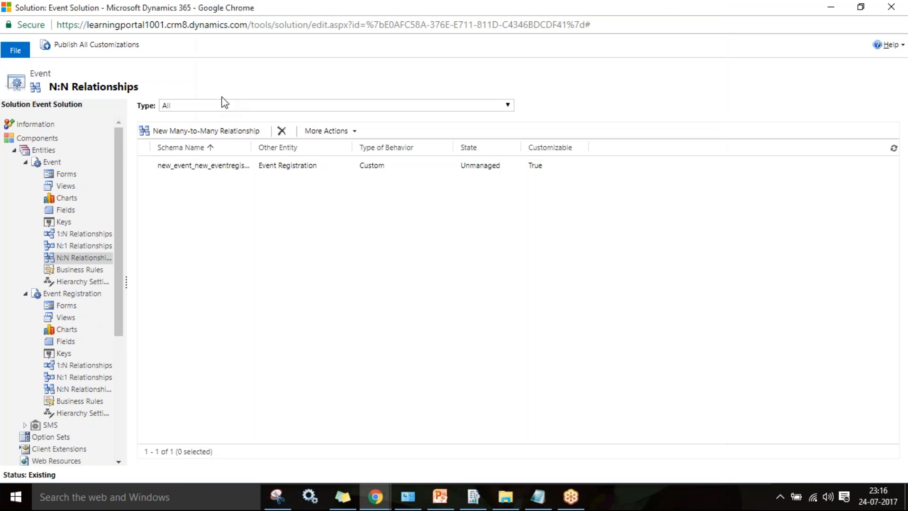
pyautogui.click(64, 307)
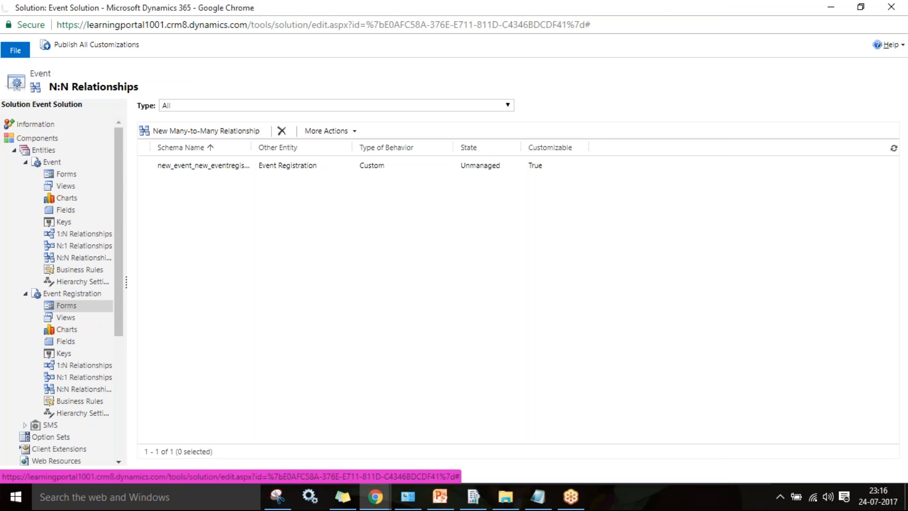
pyautogui.doubleClick(252, 167)
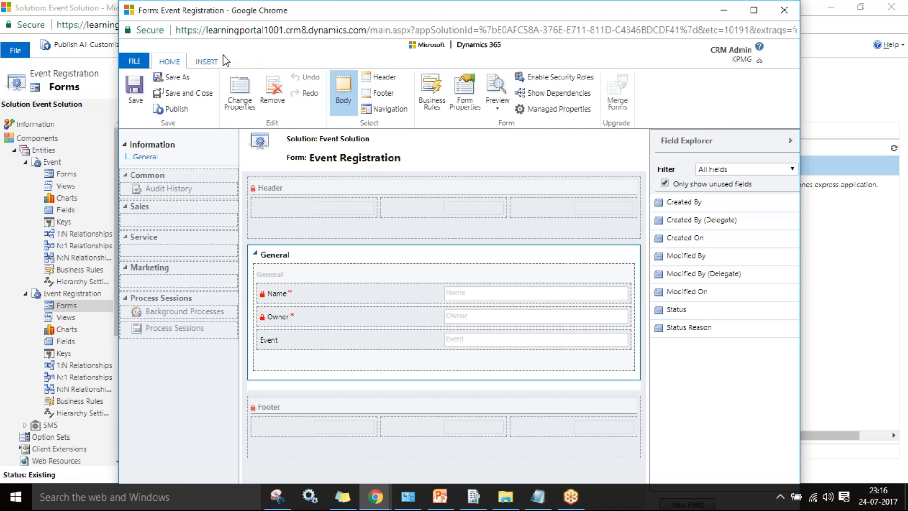
# - Add a sub-grid named 'Event' listing Events records to the Event Registration form
pyautogui.click(212, 59)
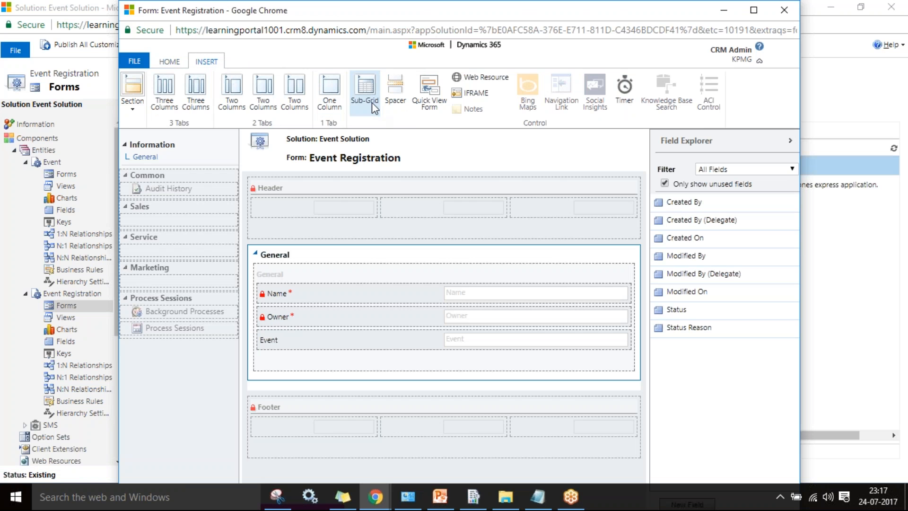
pyautogui.click(361, 86)
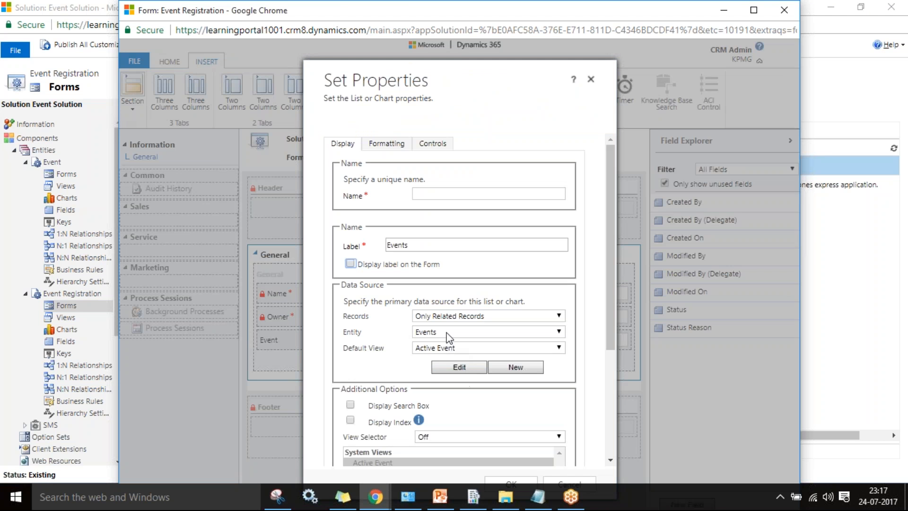
pyautogui.click(447, 332)
pyautogui.click(446, 341)
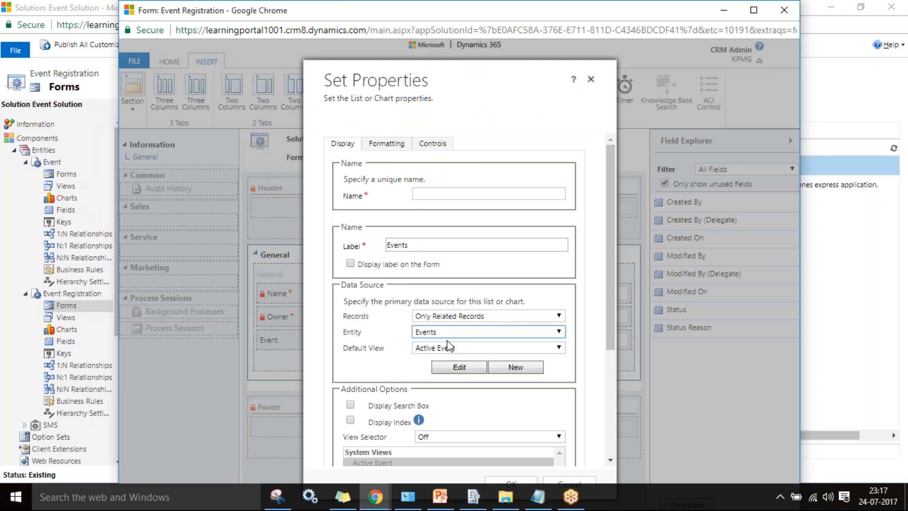
pyautogui.click(429, 196)
pyautogui.write('Eve')
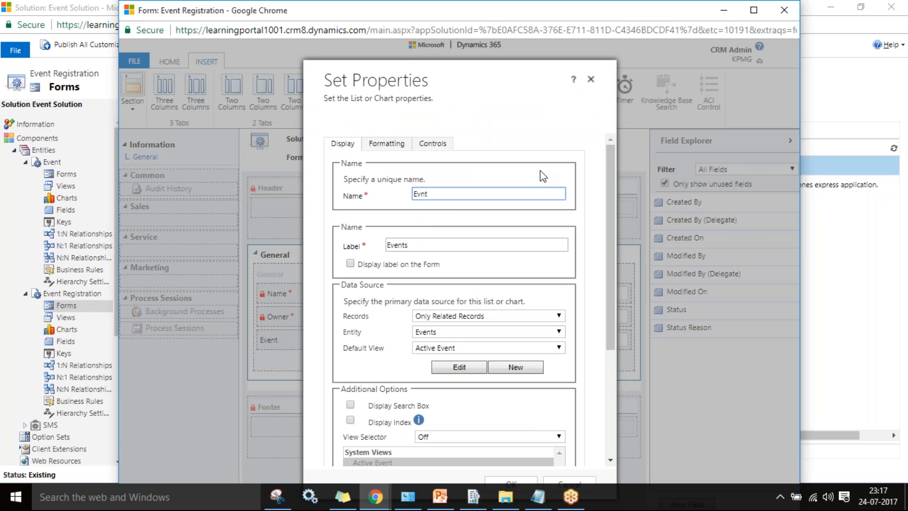
pyautogui.write('nt')
pyautogui.press('Tab')
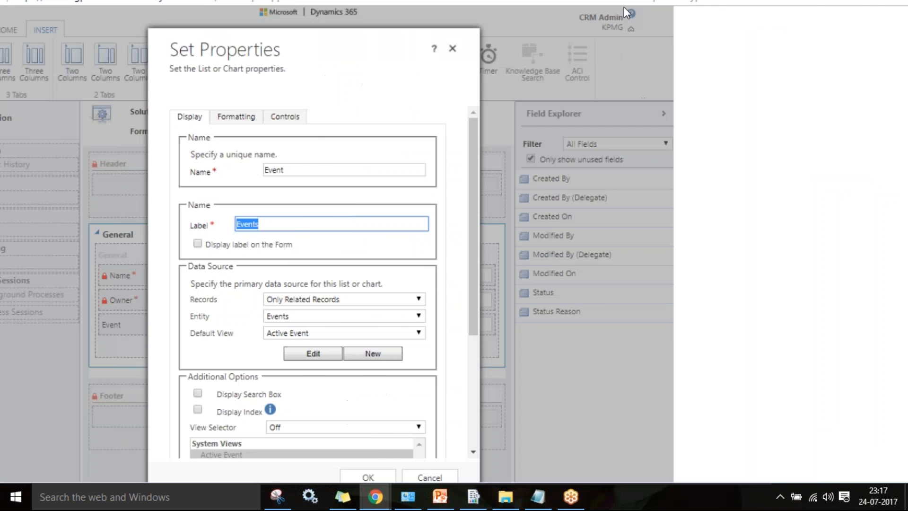
pyautogui.click(368, 478)
pyautogui.click(506, 464)
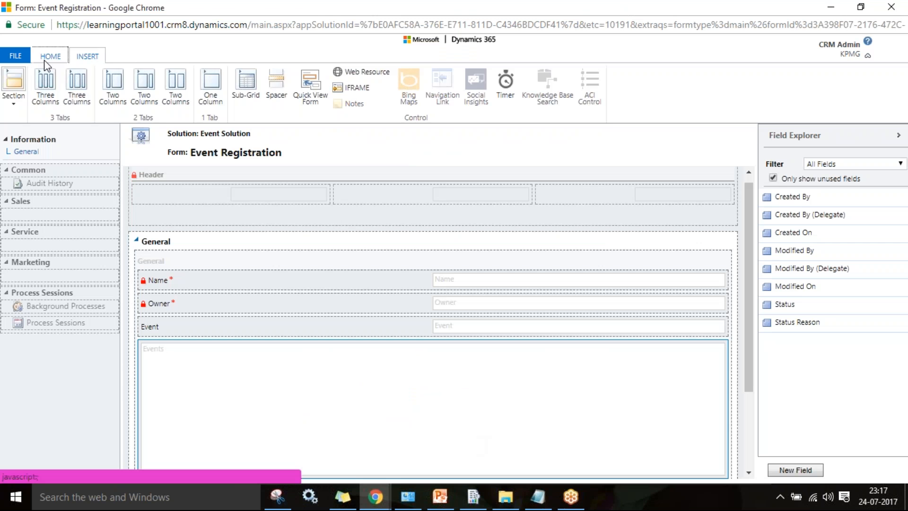
# - Publish the updated Event Registration form and return to the Registration record window
pyautogui.click(50, 55)
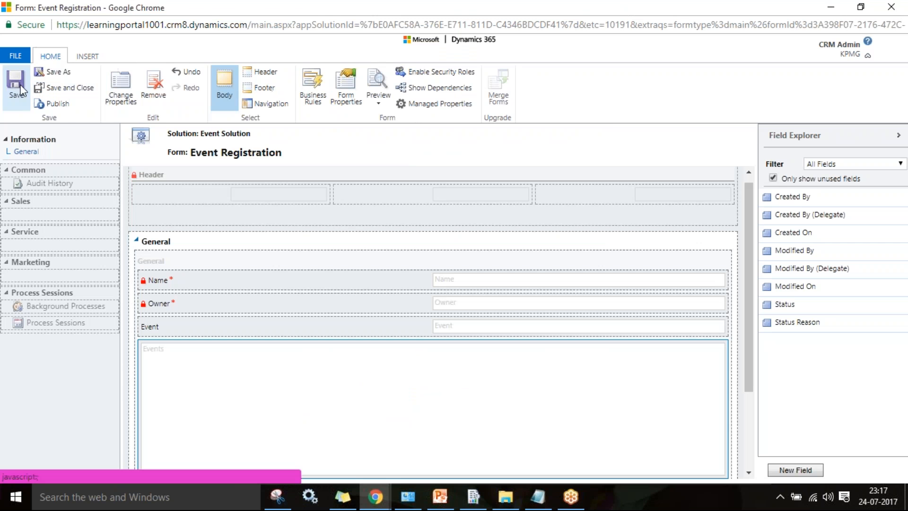
pyautogui.click(61, 109)
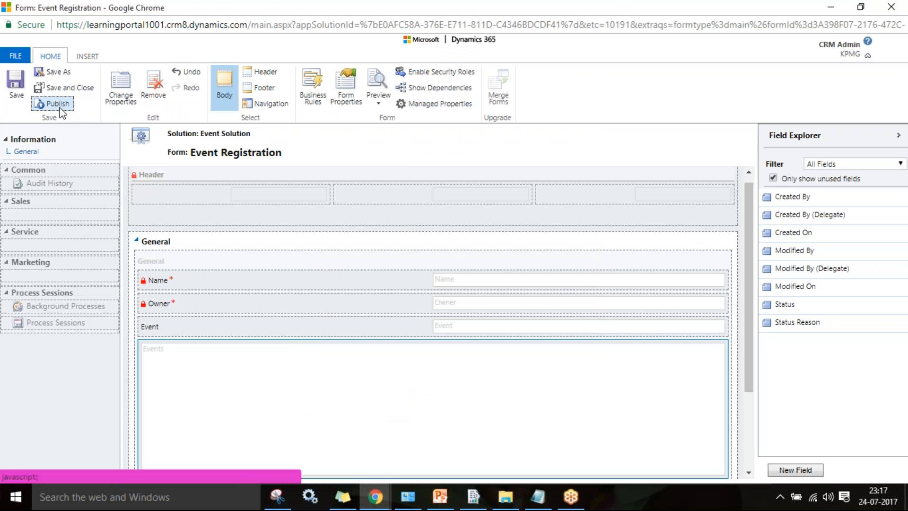
pyautogui.click(55, 89)
pyautogui.moveTo(375, 497)
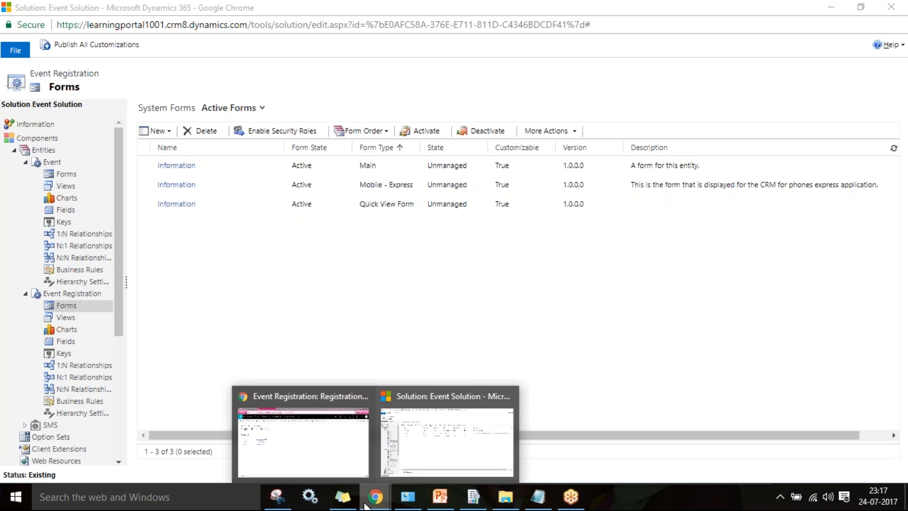
pyautogui.click(292, 432)
# - Reload Registration 10001, dismiss the pending email warning, and list events for the new Events sub-grid
pyautogui.press('F5')
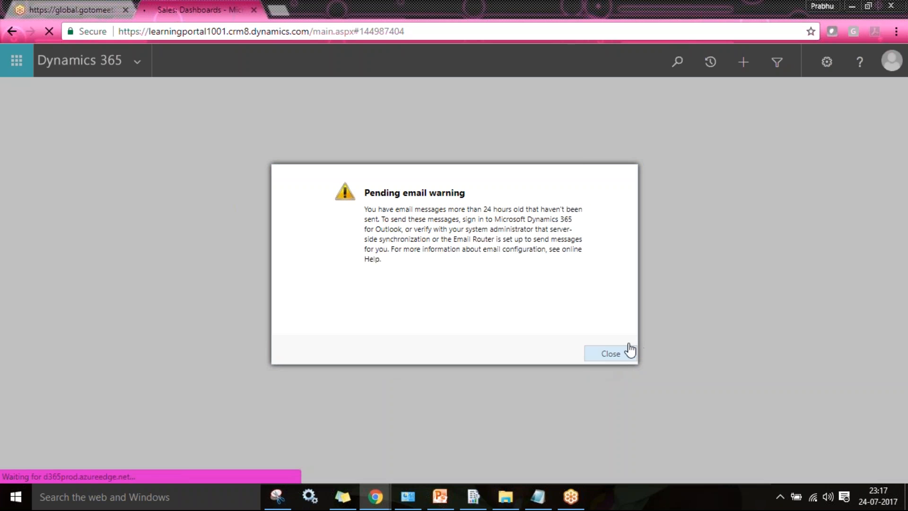
pyautogui.click(627, 354)
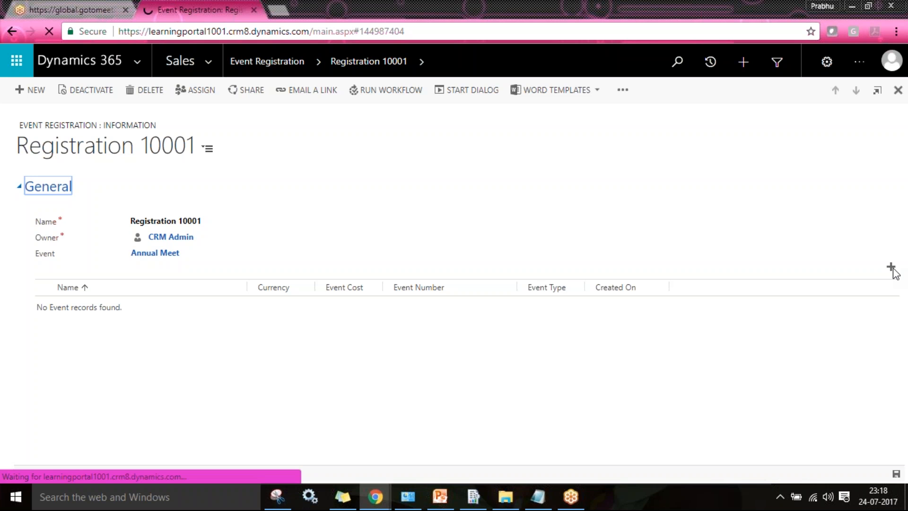
pyautogui.click(891, 267)
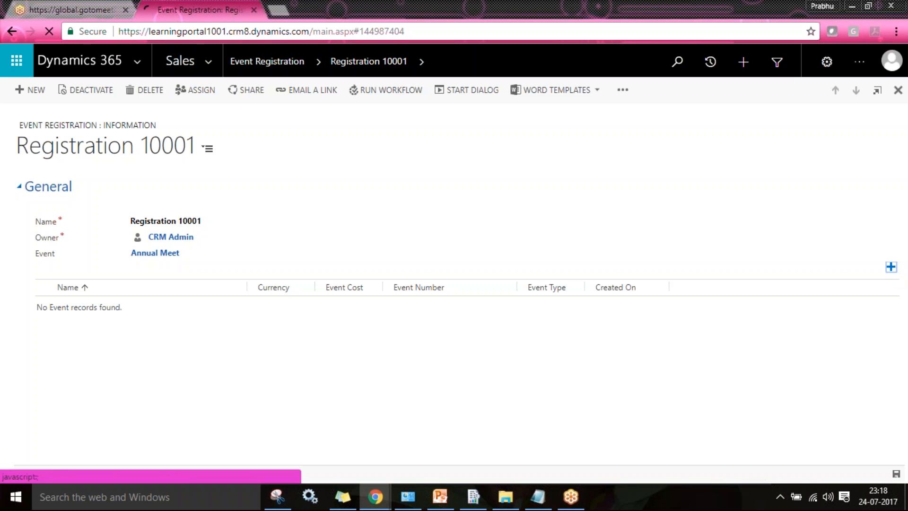
pyautogui.click(882, 305)
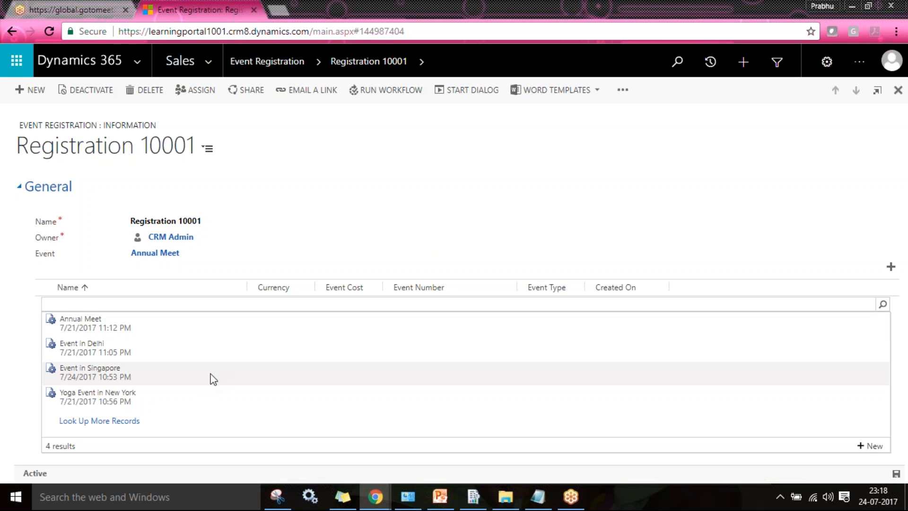
# - Link Event in Singapore and Yoga Event in New York to Registration 10001's Events sub-grid
pyautogui.click(89, 373)
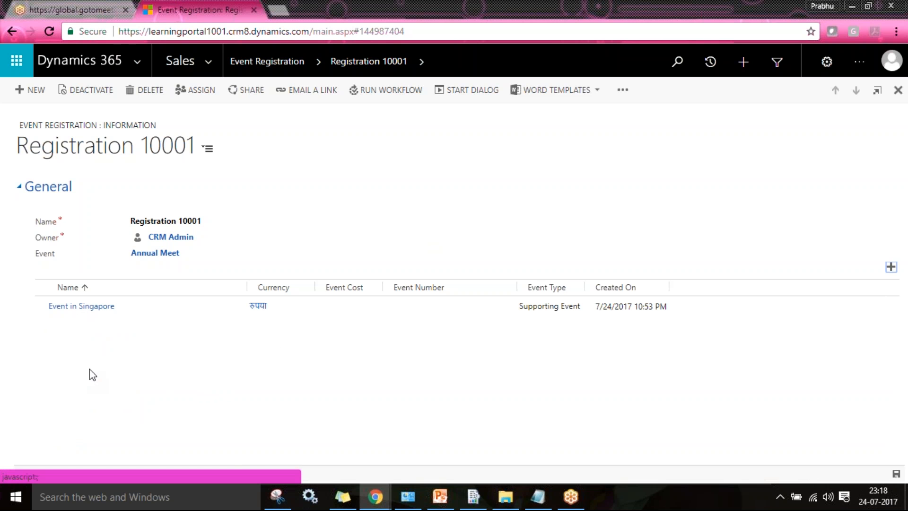
pyautogui.click(891, 268)
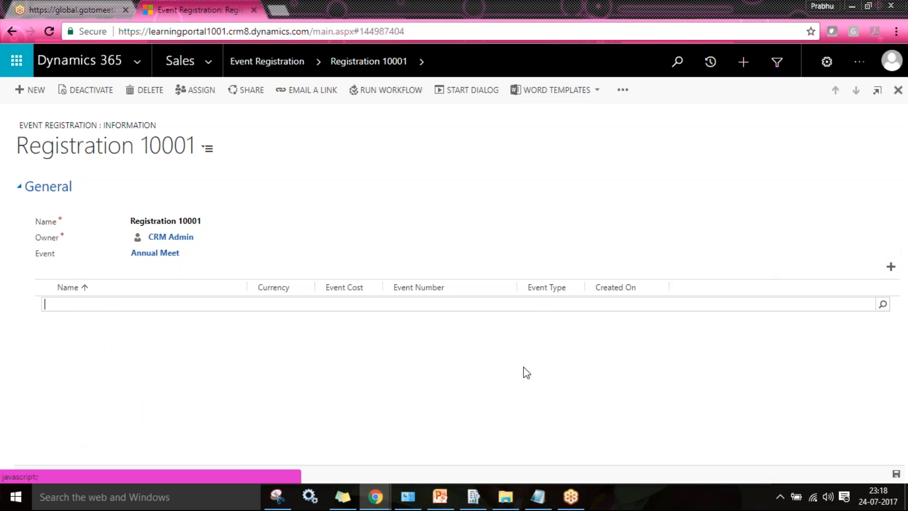
pyautogui.click(882, 305)
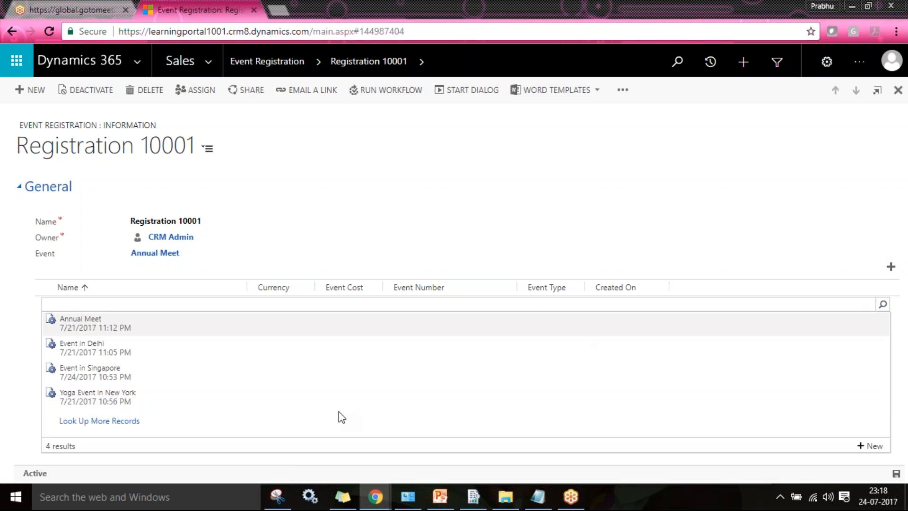
pyautogui.click(151, 404)
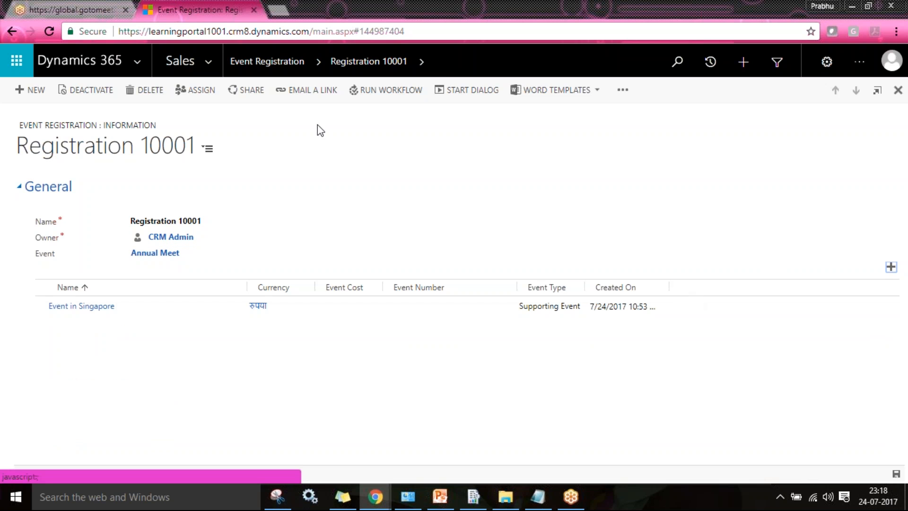
# - Refresh the record, dismiss the pending email warning, and head back to the Solution window
pyautogui.click(421, 64)
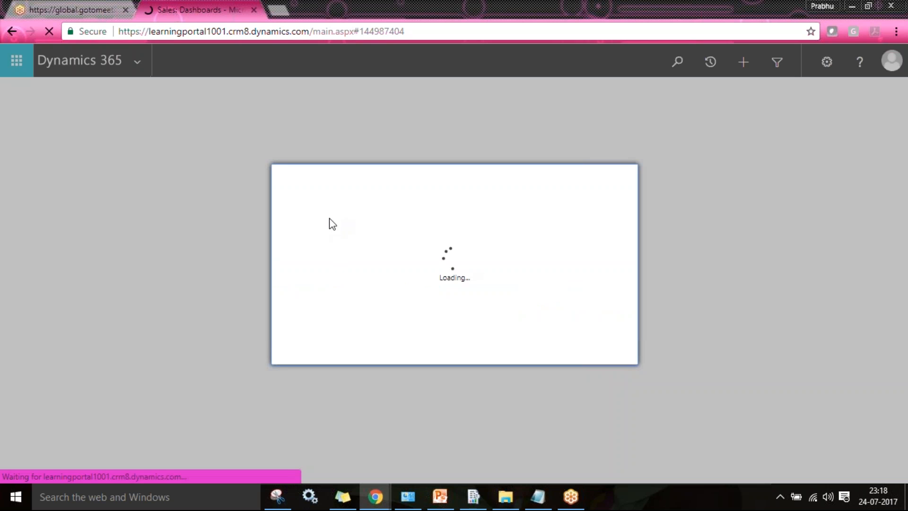
pyautogui.click(602, 356)
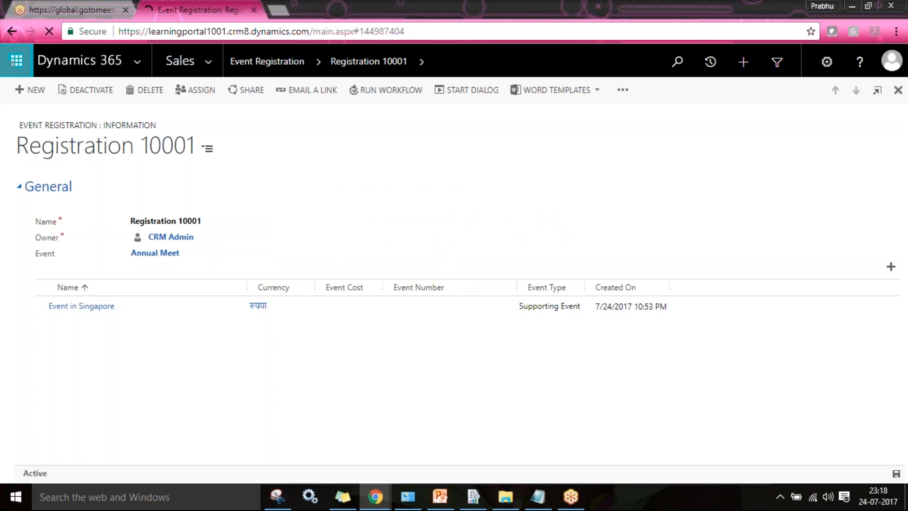
pyautogui.click(419, 62)
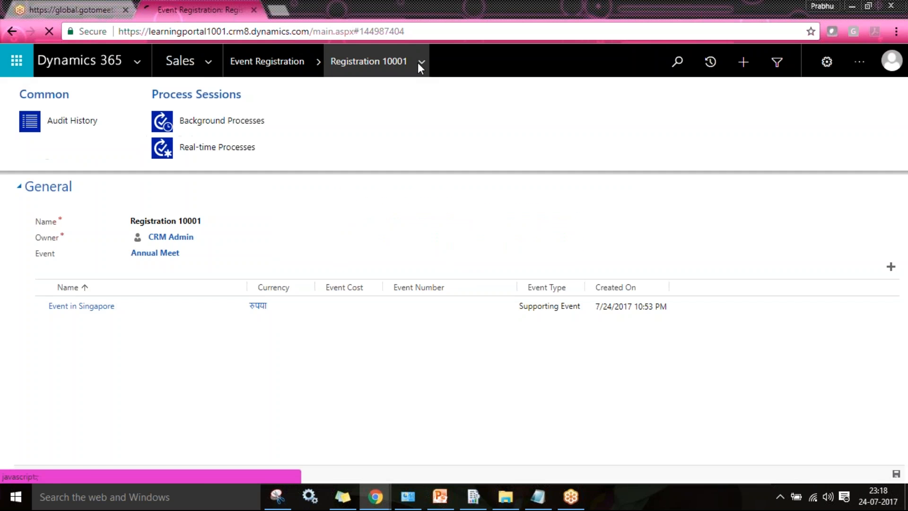
pyautogui.click(176, 356)
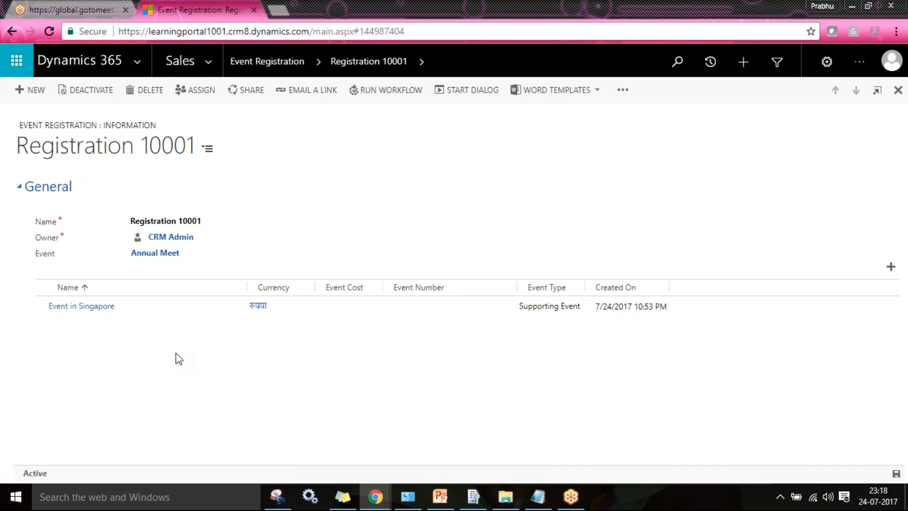
pyautogui.click(891, 267)
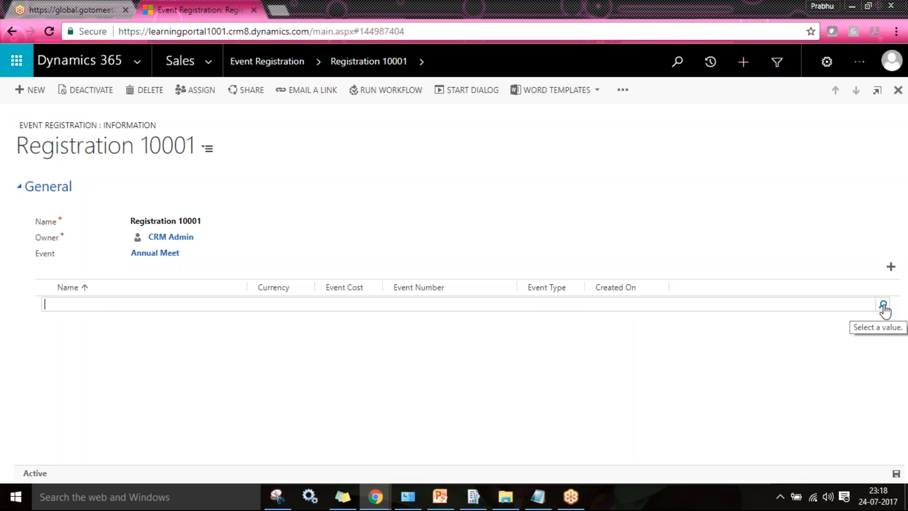
pyautogui.click(387, 497)
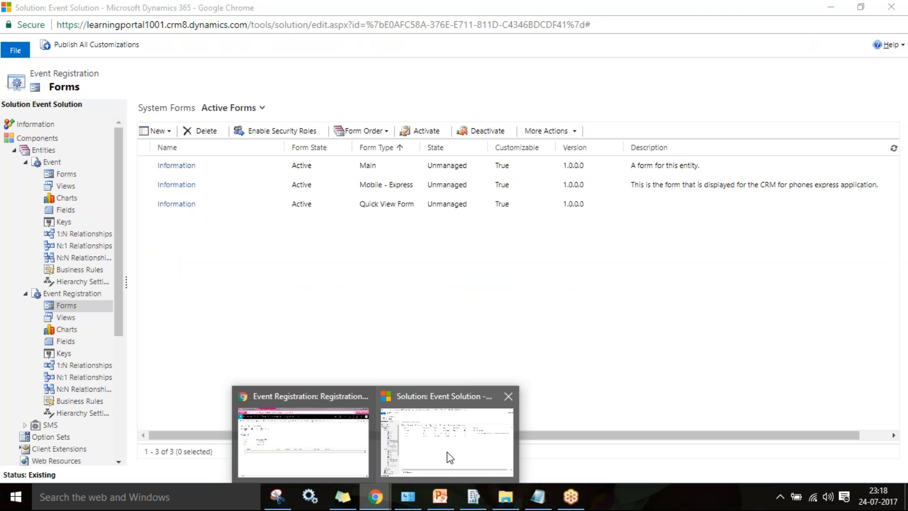
pyautogui.click(447, 453)
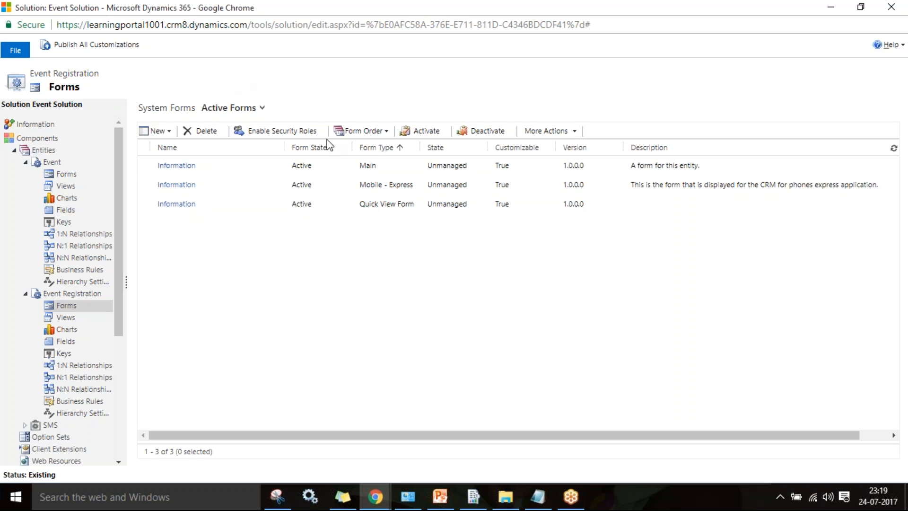
pyautogui.moveTo(375, 497)
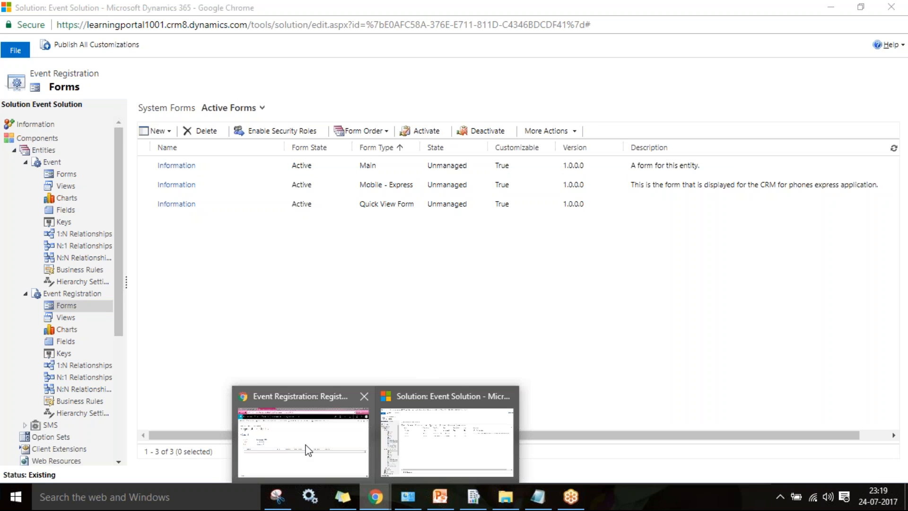
pyautogui.moveTo(305, 447)
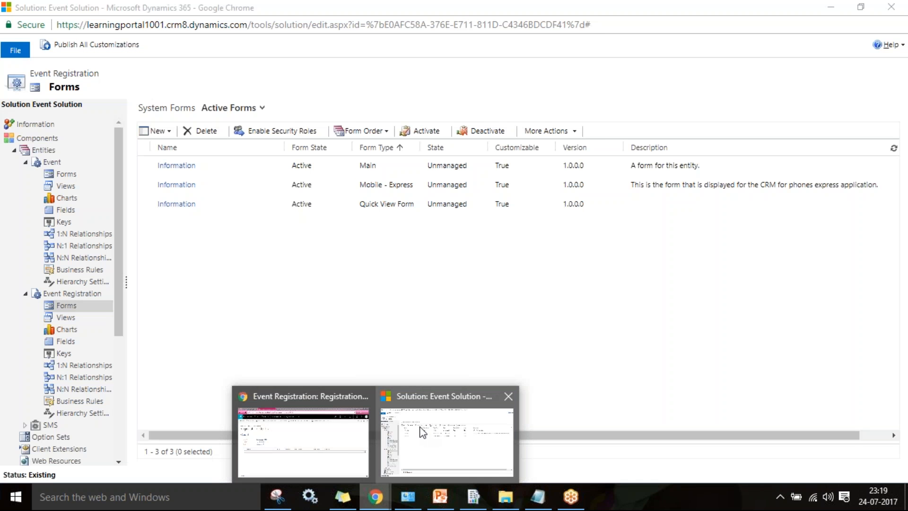
pyautogui.click(421, 429)
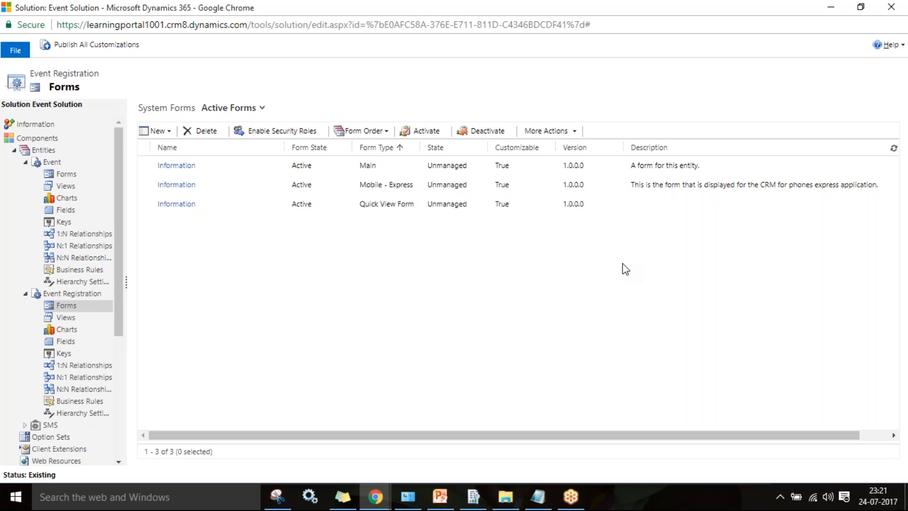
pyautogui.click(892, 7)
pyautogui.click(829, 273)
pyautogui.click(903, 379)
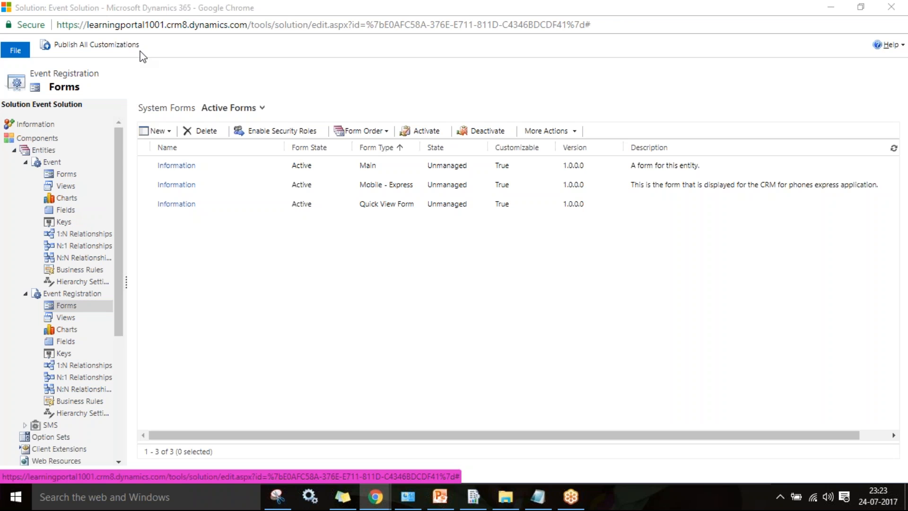
pyautogui.click(898, 34)
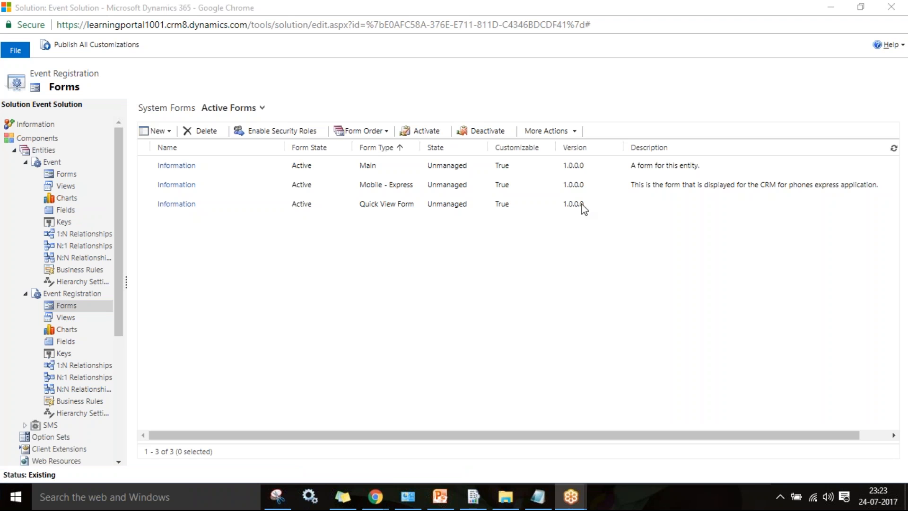
pyautogui.click(453, 309)
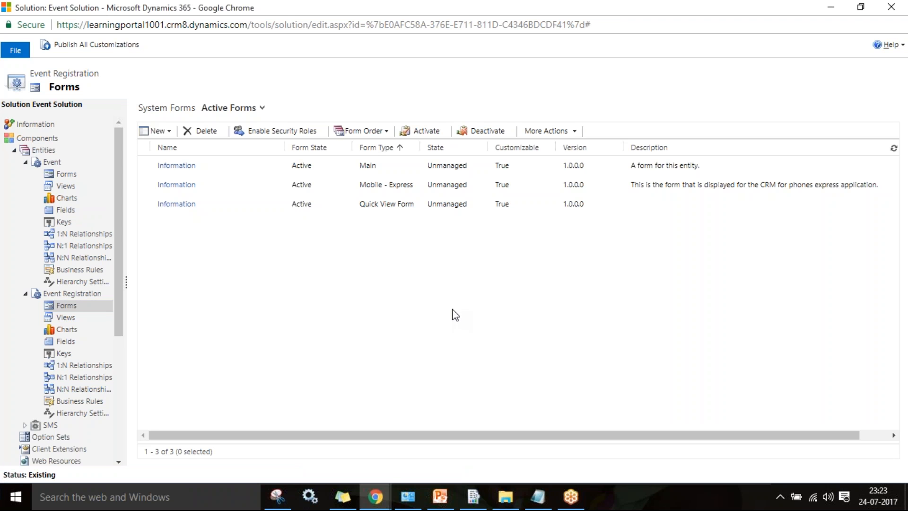